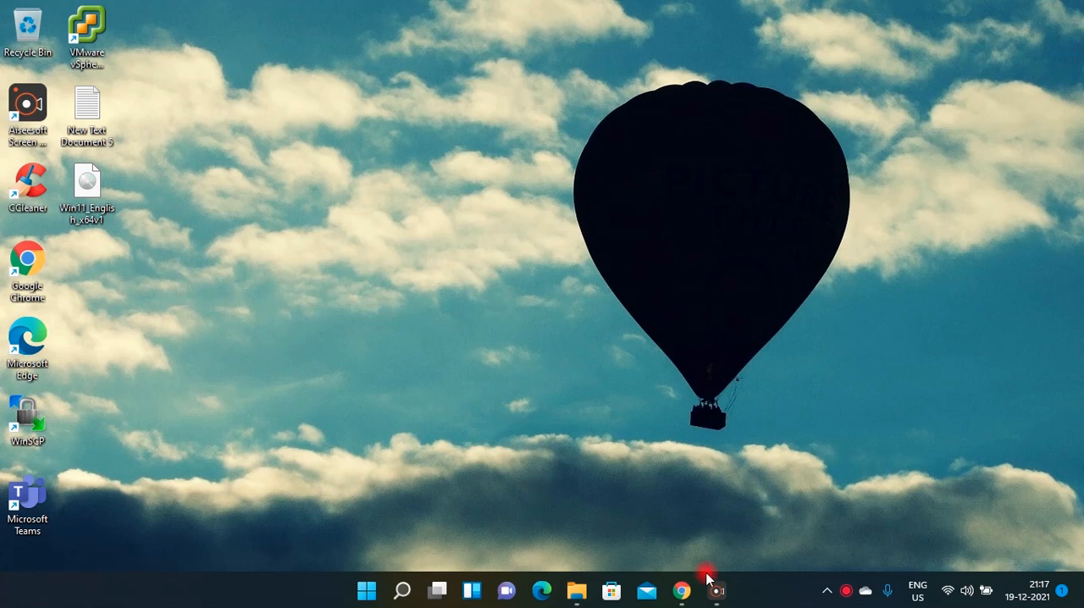
Look at the Windows 11 download page in Chrome, and return to the desktop.
left_click(681, 590)
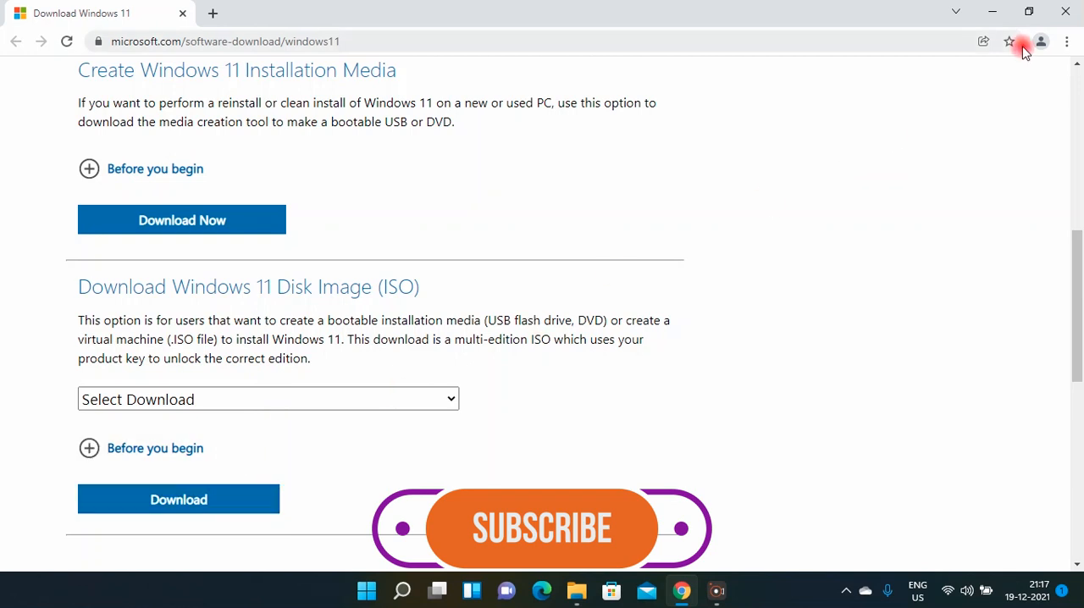
left_click(994, 13)
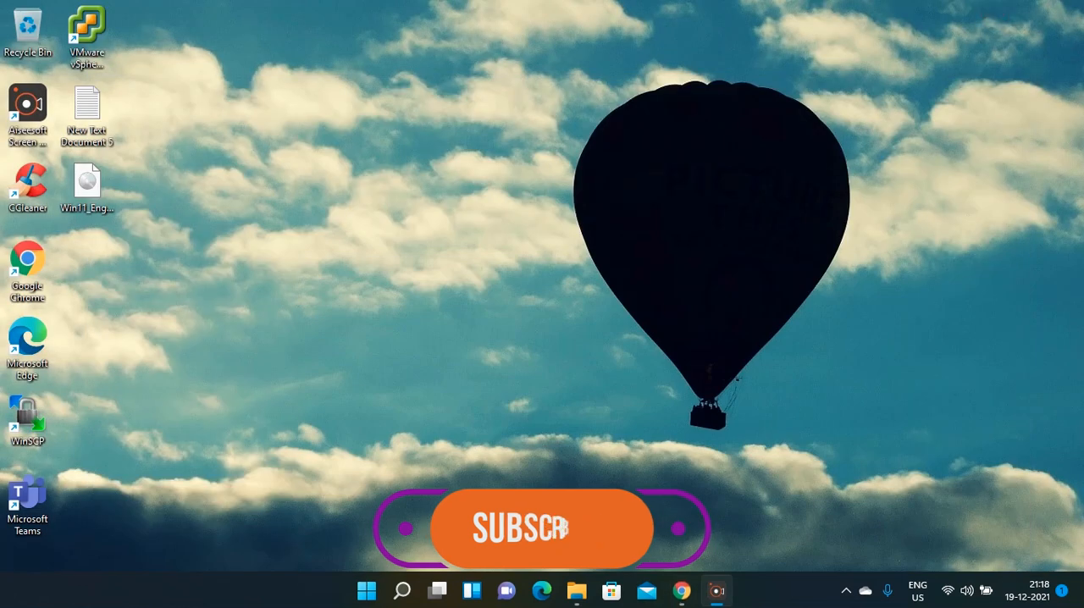
Switch to File Explorer, open the Toolkit folder on Local Disk (C:), and minimize the window.
left_click(579, 591)
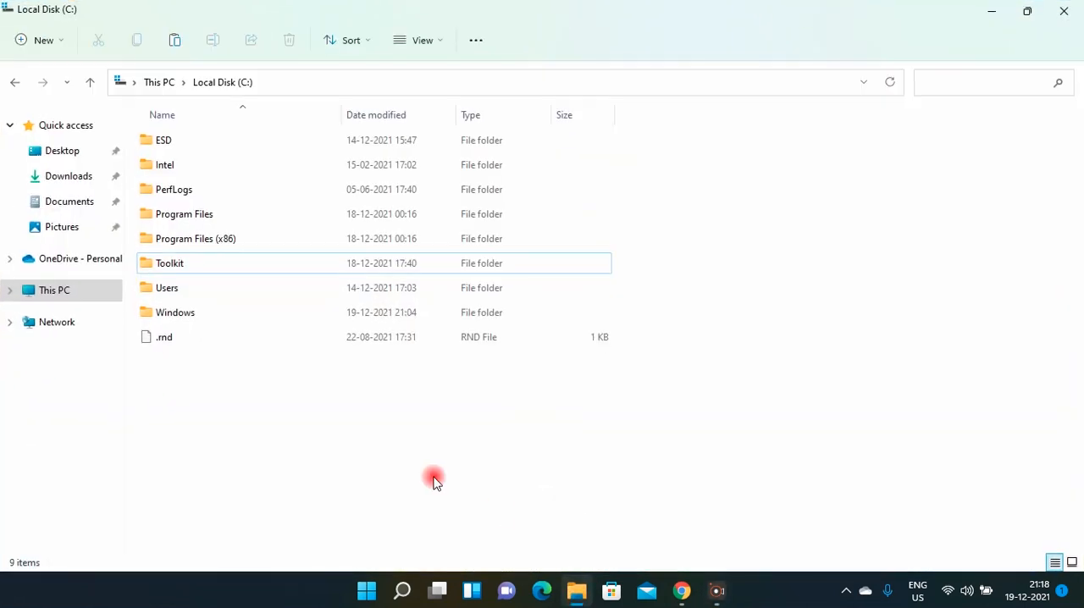
left_click(239, 273)
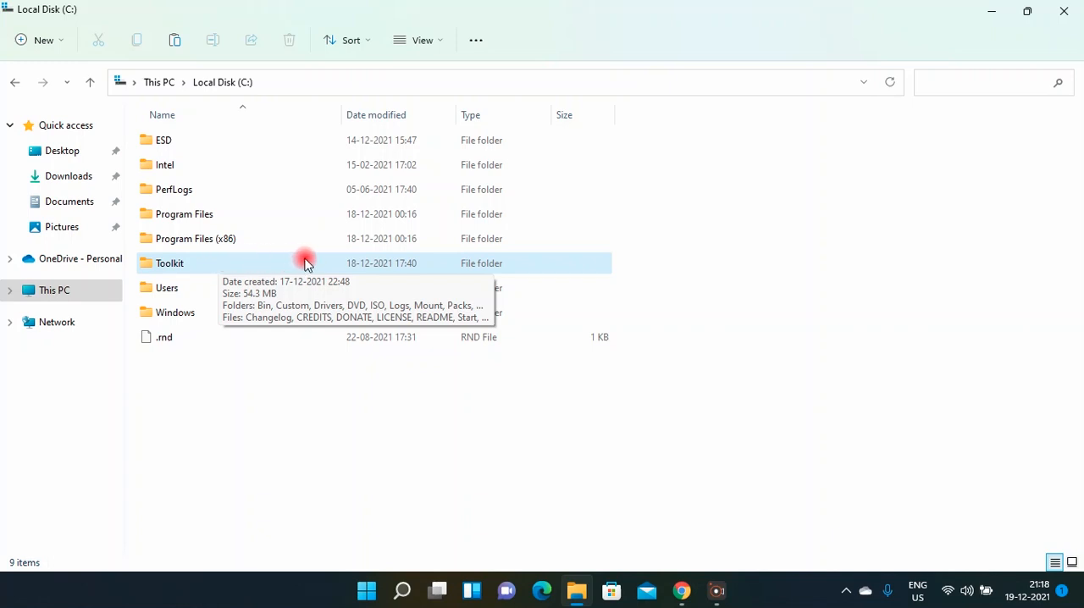
left_click(205, 266)
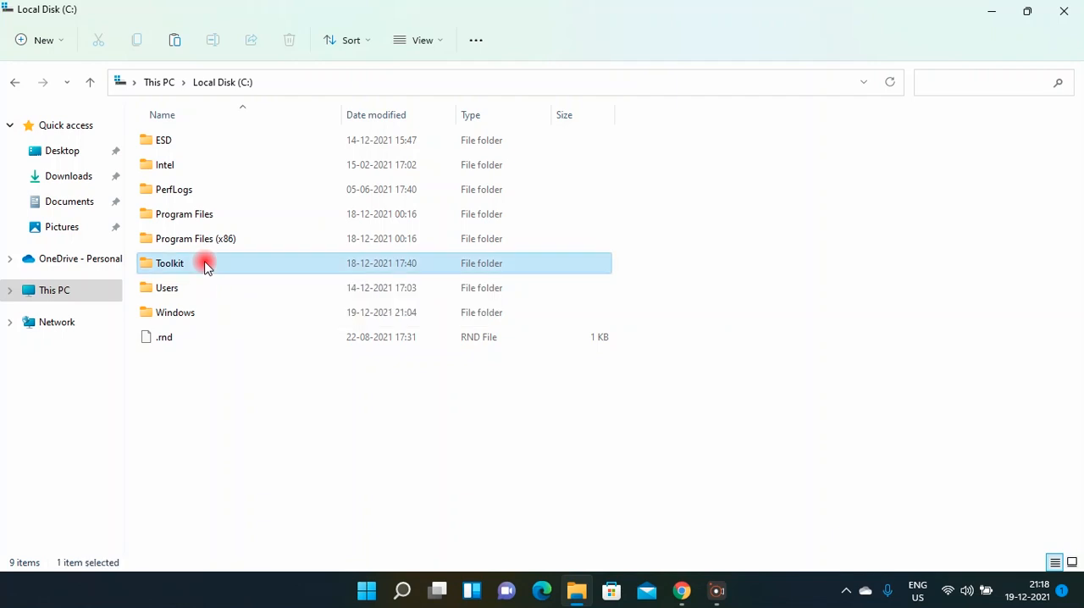
double_click(204, 263)
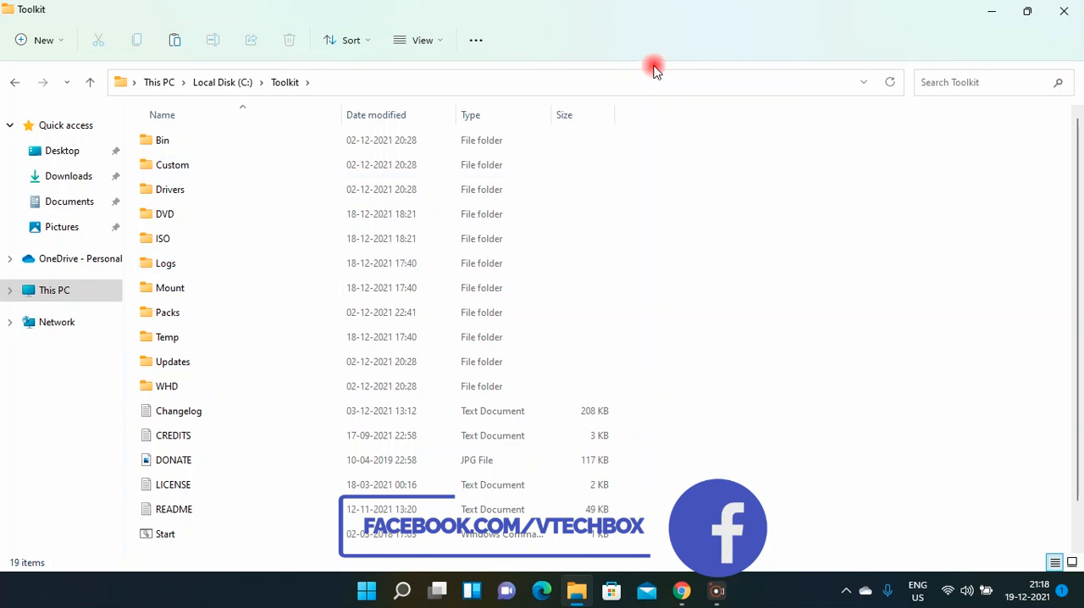
left_click(989, 9)
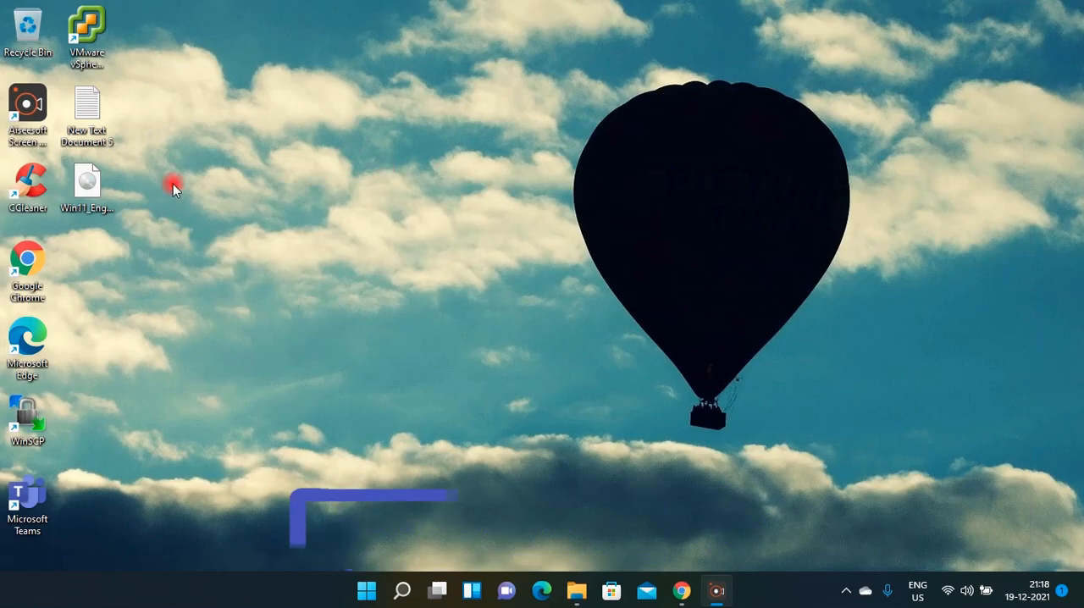
Mount the Win11_English_x64v1 disc image from the desktop.
left_click(94, 186)
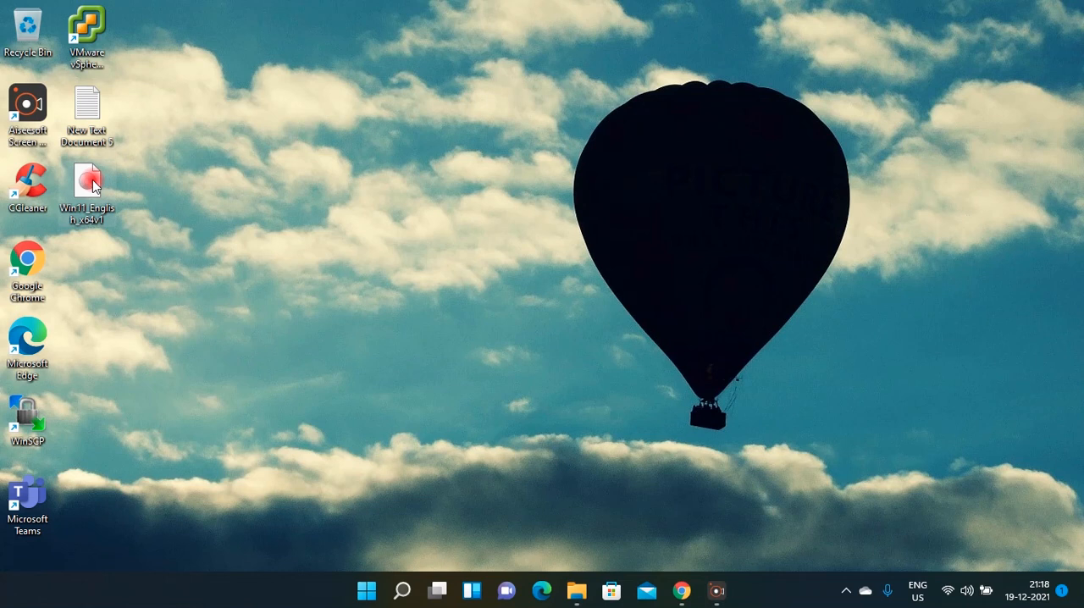
right_click(94, 187)
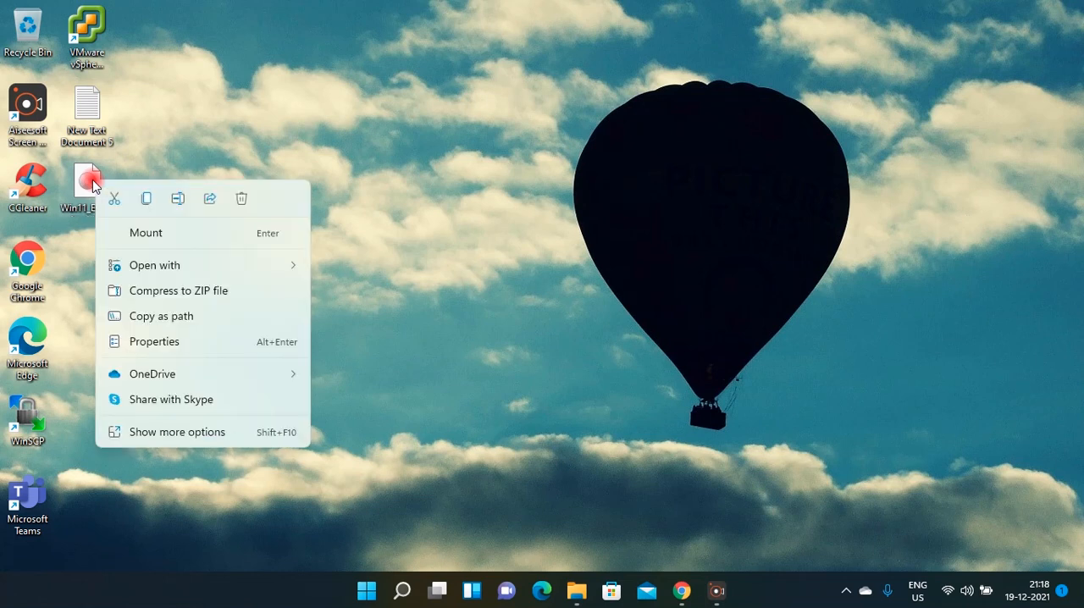
left_click(158, 234)
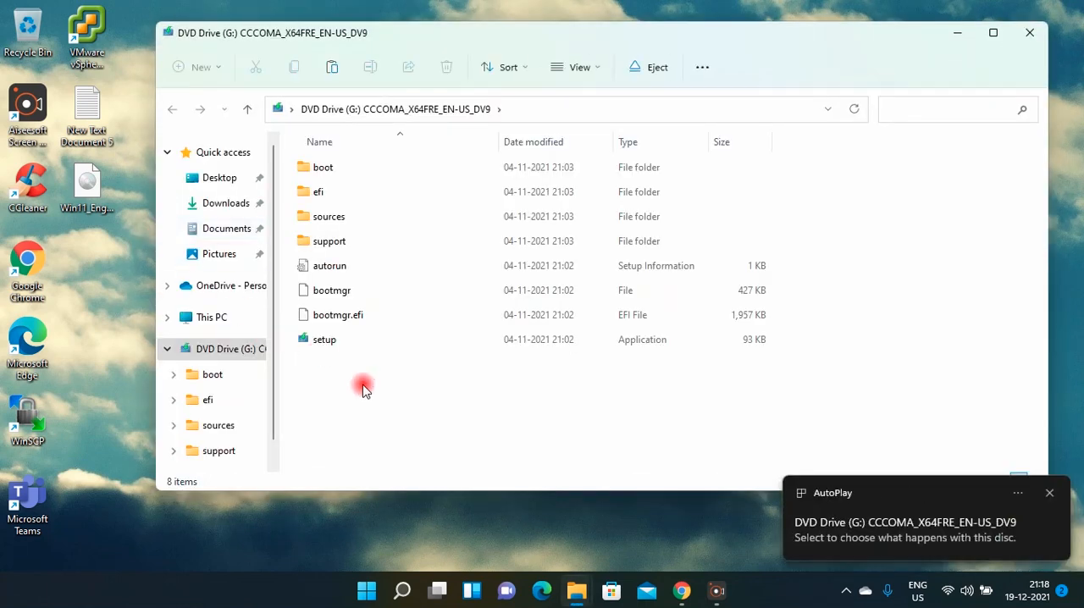
Copy all files and folders from the mounted DVD drive into the Toolkit's DVD folder, with the transfer details expanded.
key("ctrl+a")
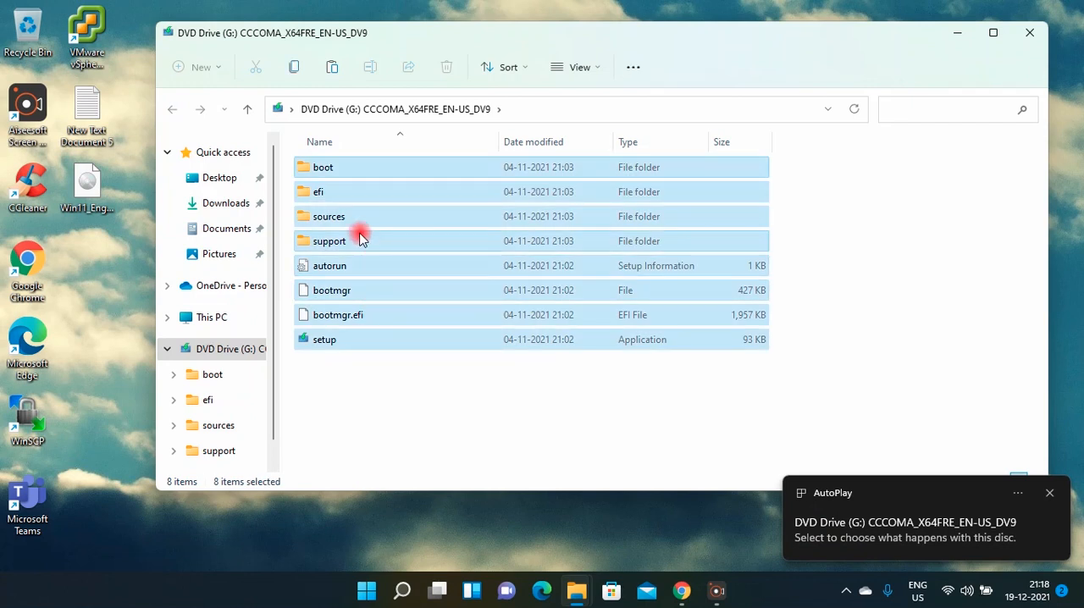
right_click(359, 240)
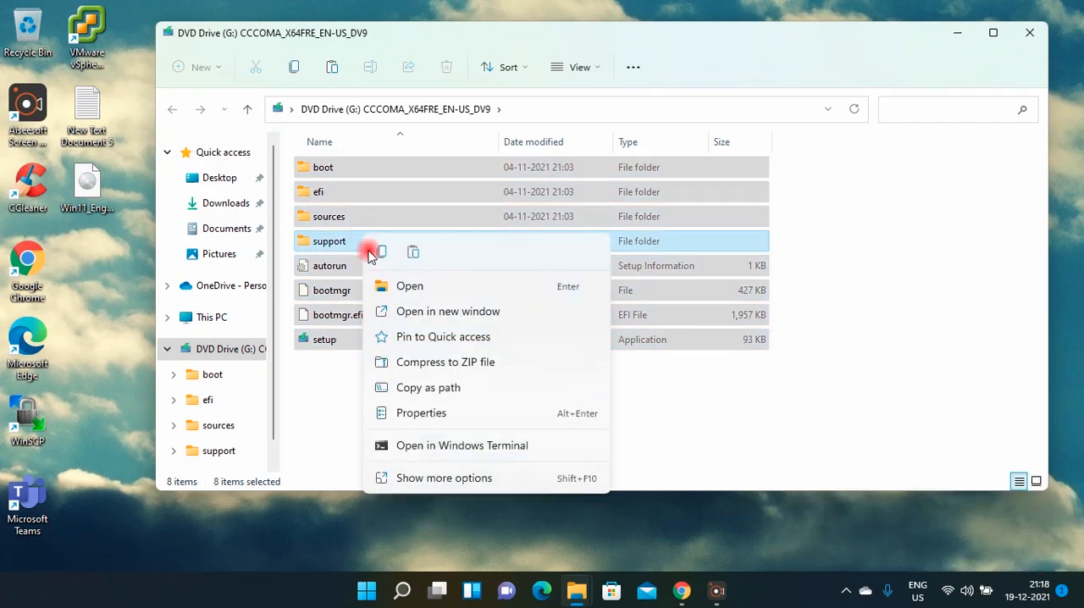
left_click(383, 253)
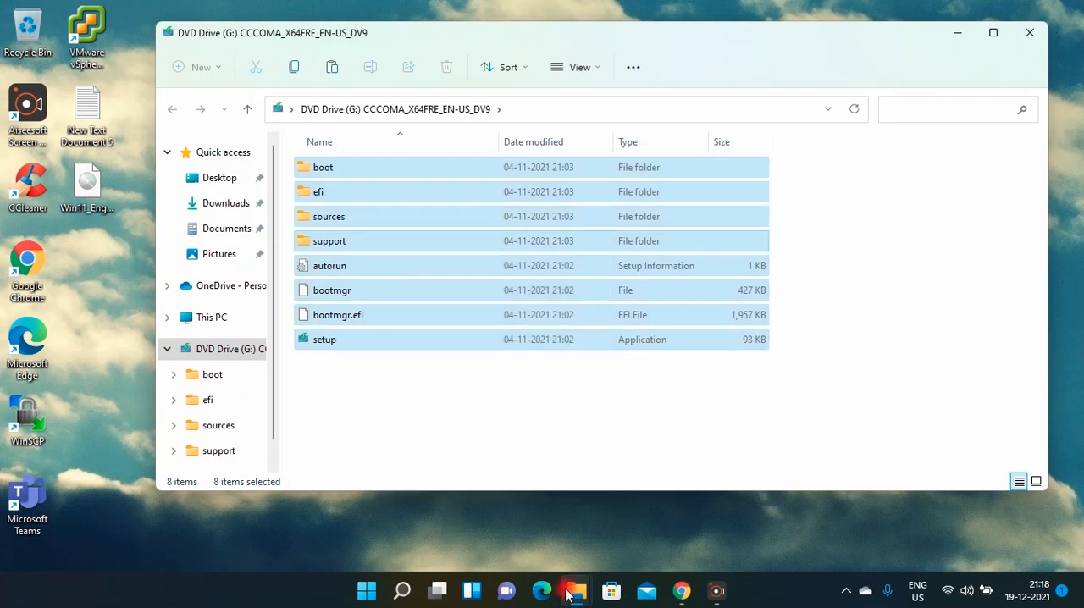
mouse_move(569, 594)
left_click(514, 534)
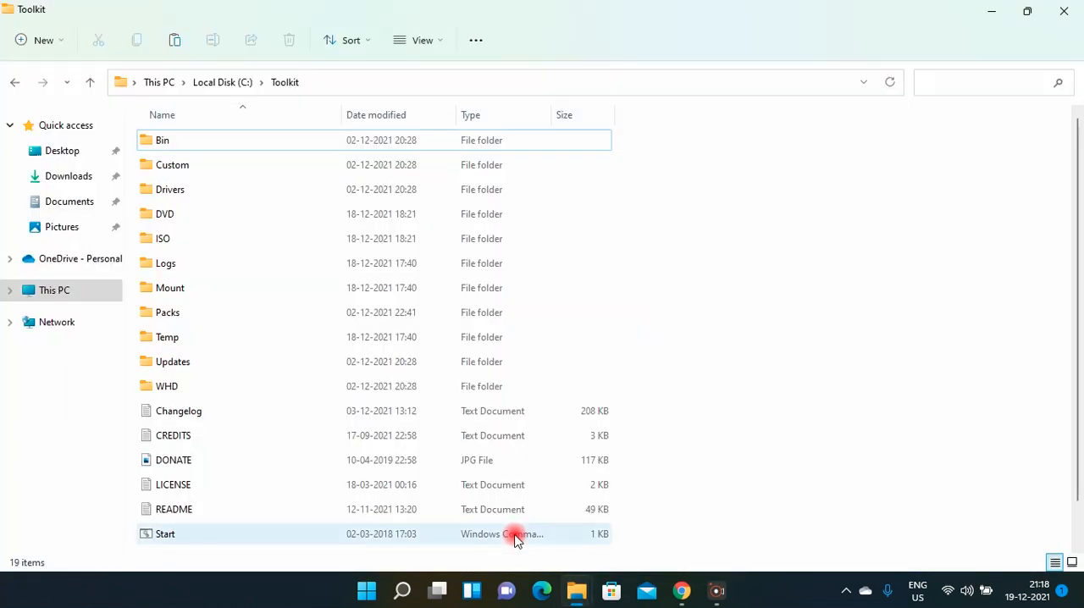
left_click(234, 219)
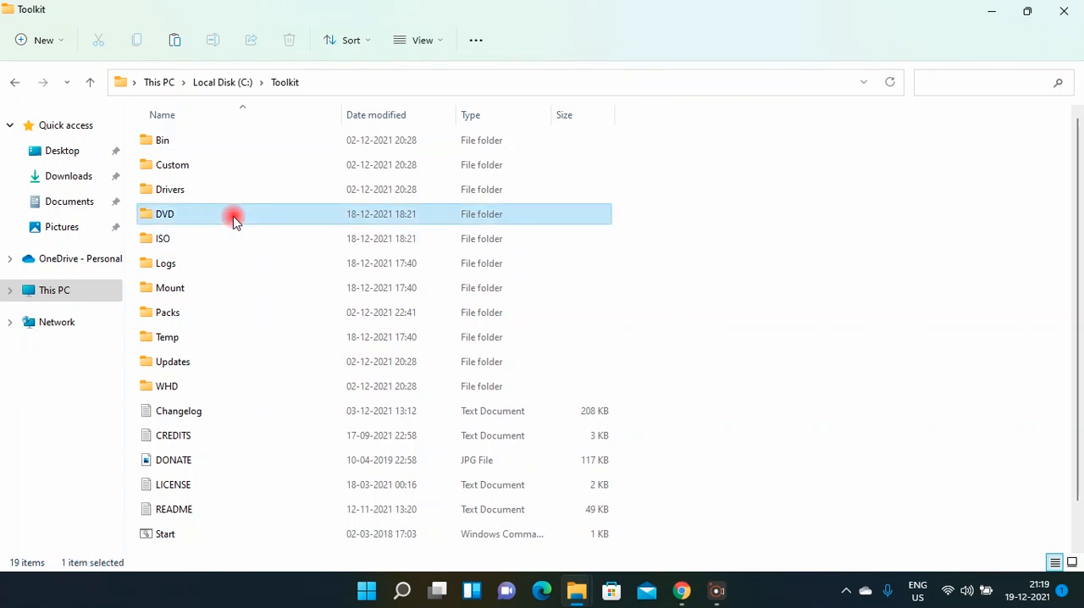
double_click(234, 219)
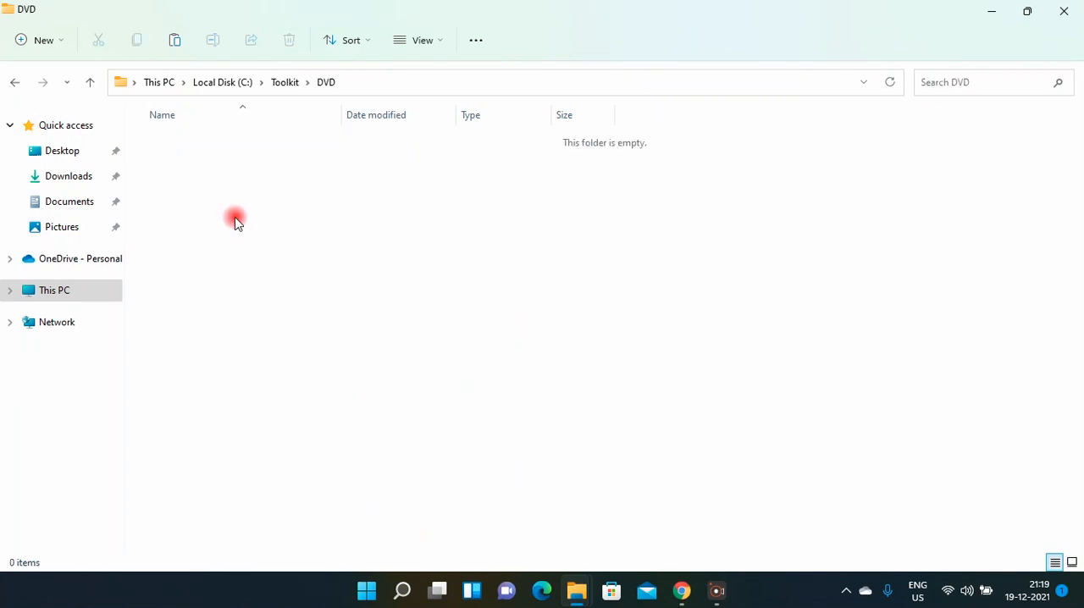
right_click(235, 222)
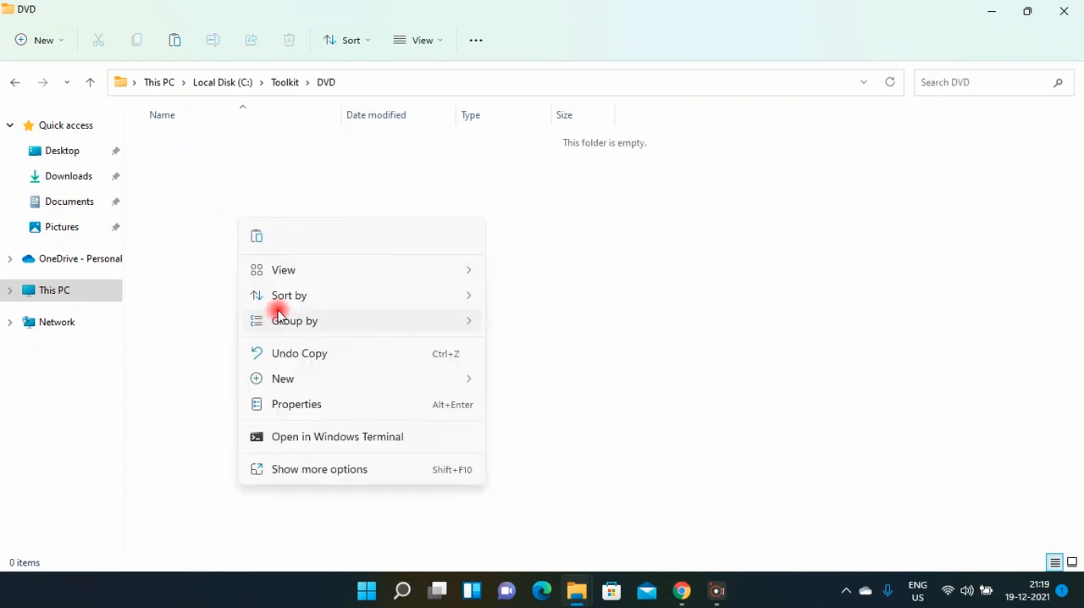
left_click(253, 238)
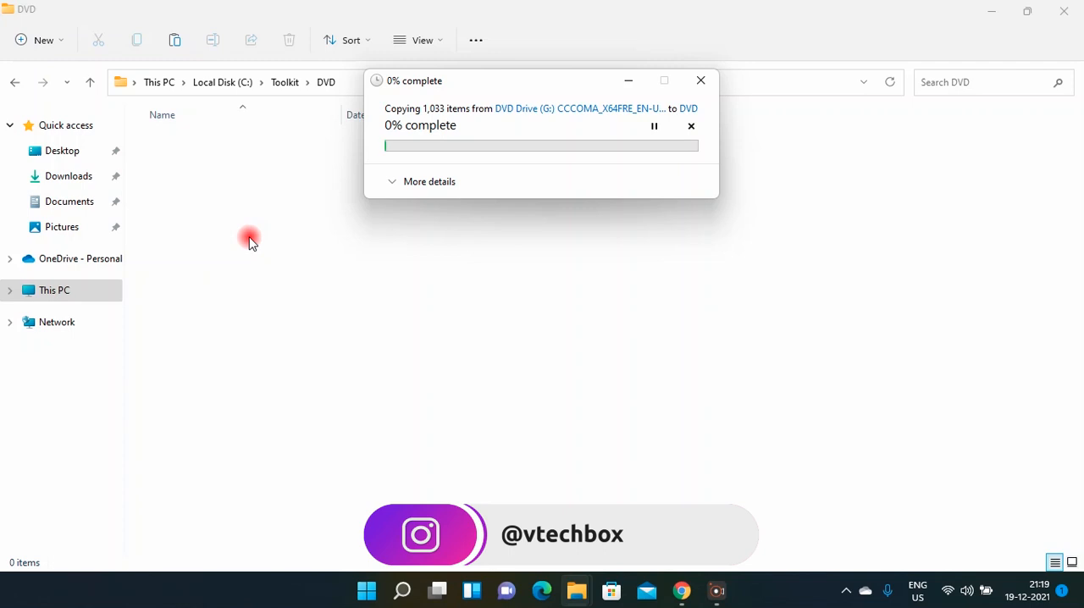
left_click(393, 184)
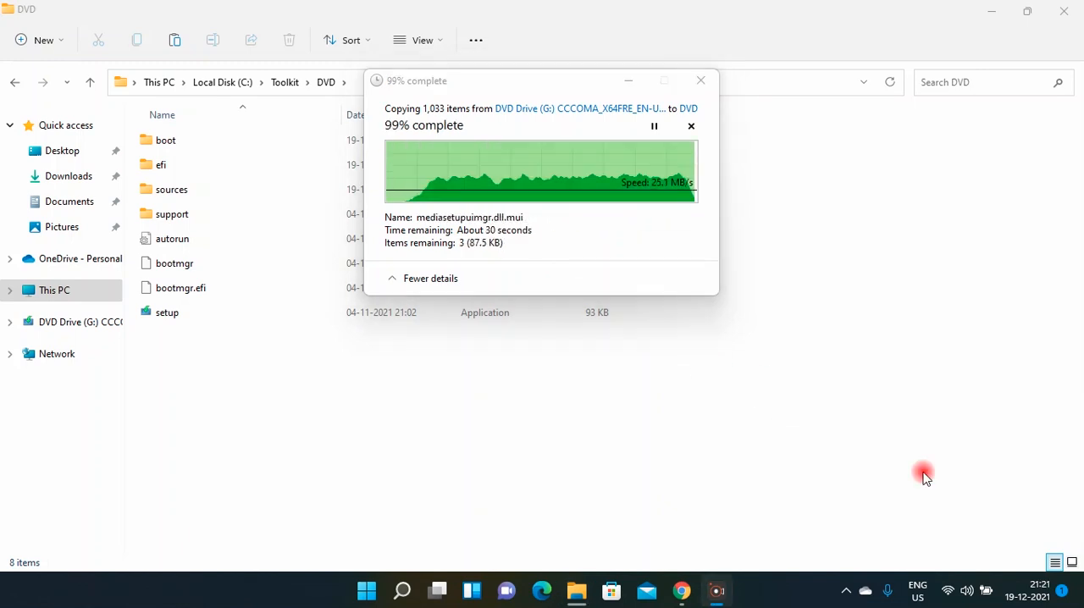
left_click(848, 460)
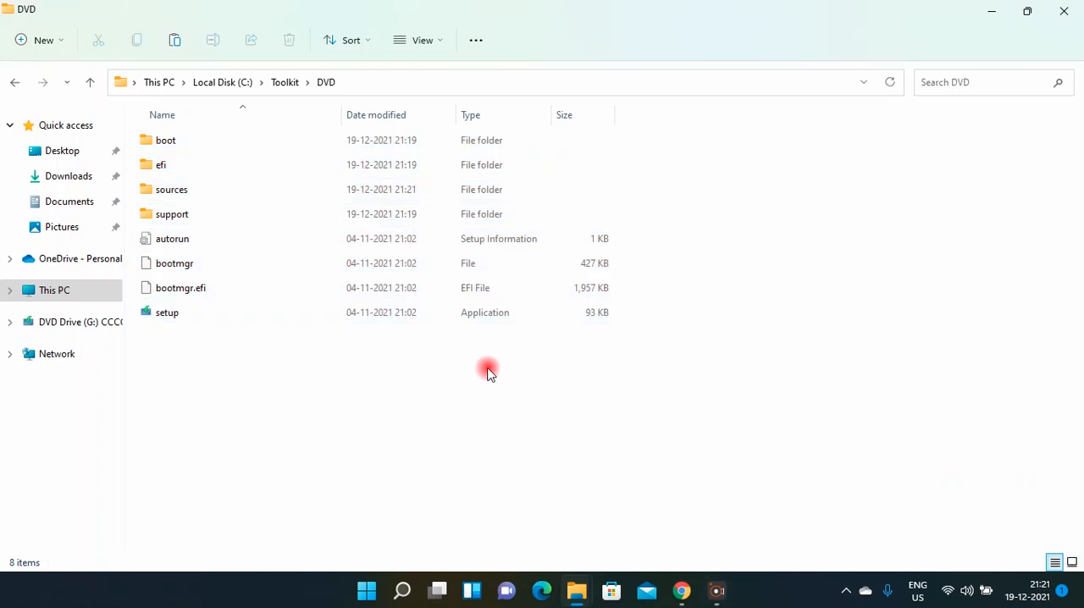
Locate the install.wim file in the copied sources folder and check its file type.
double_click(204, 187)
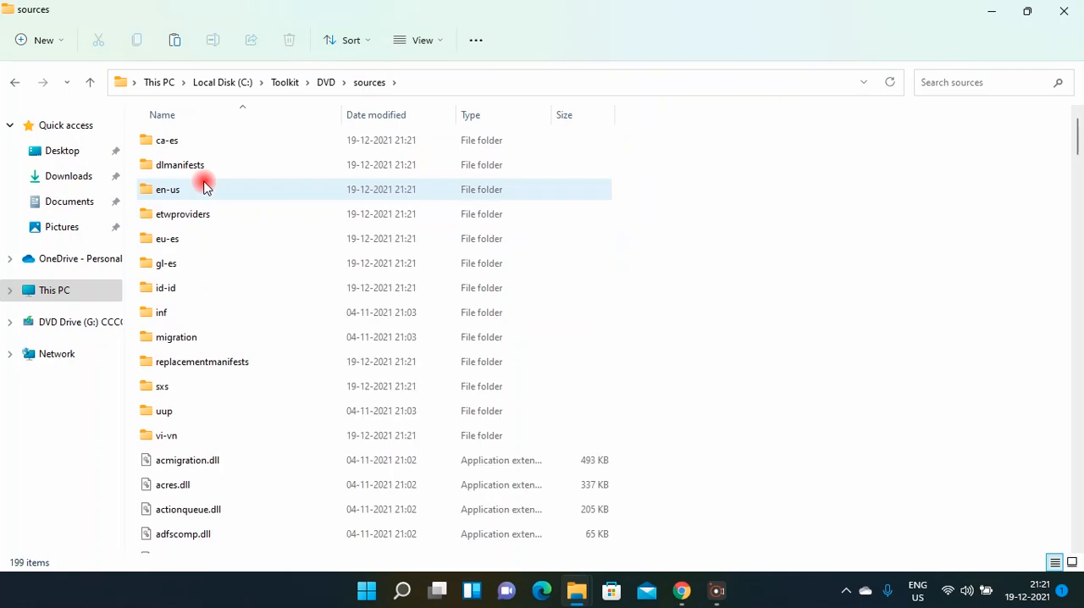
left_click(204, 192)
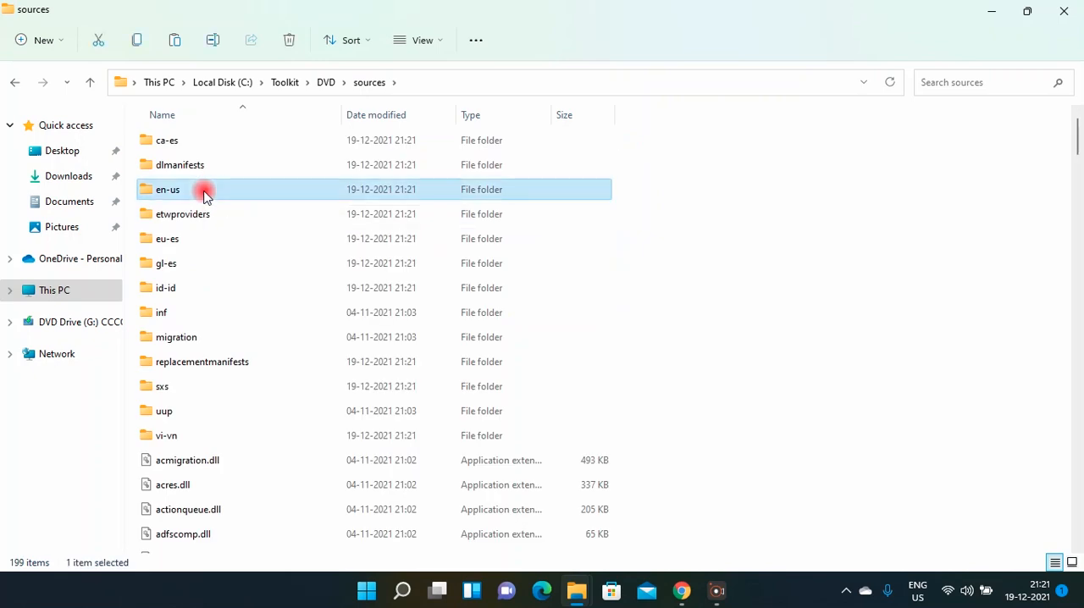
key("i")
key("n")
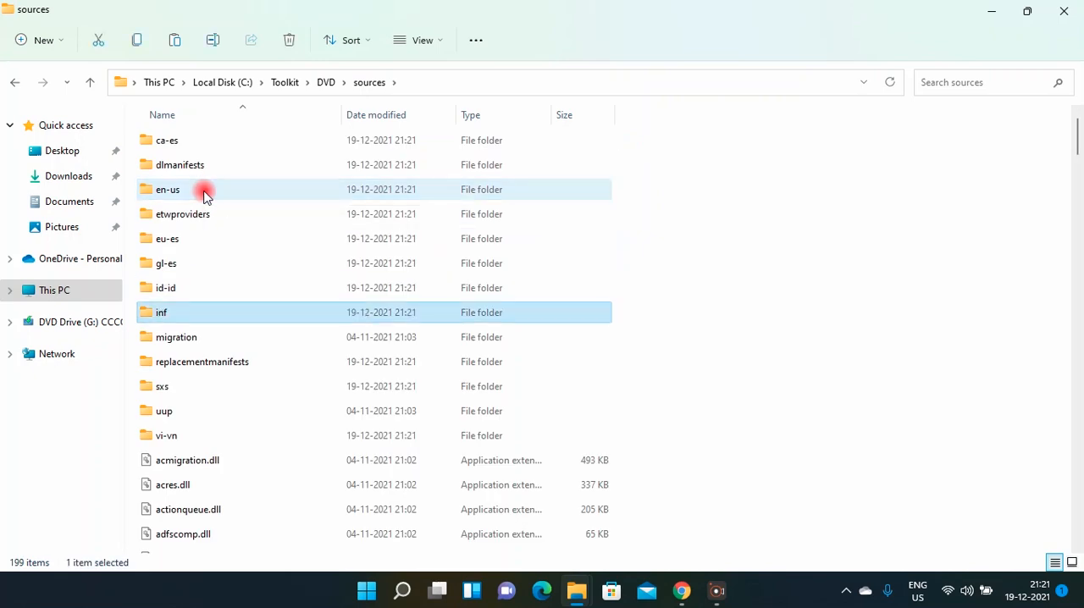
key("i")
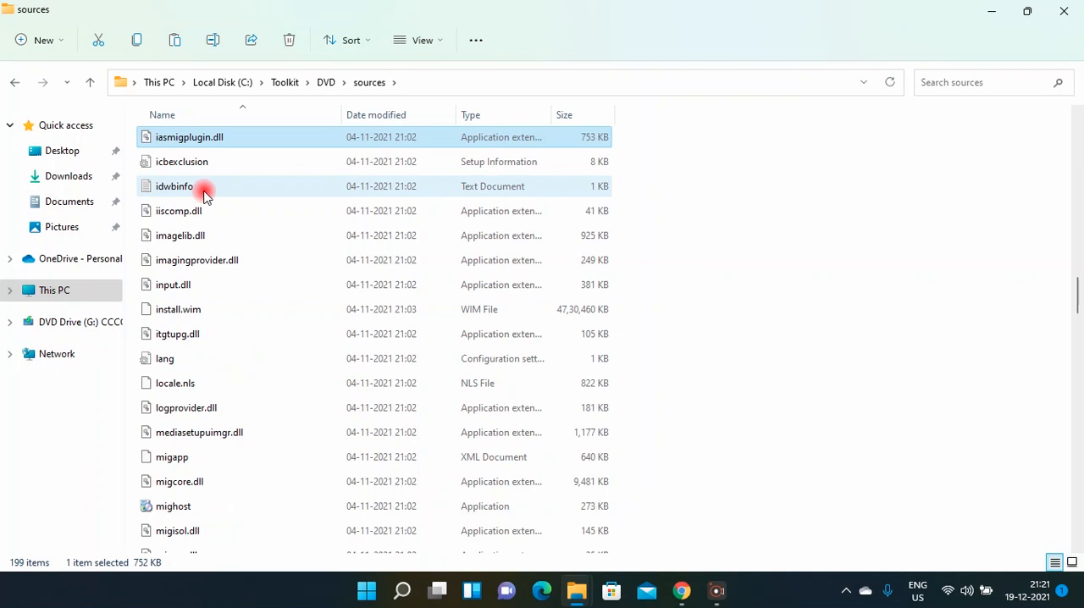
key("i")
key("i")
key("i")
key("i")
key("i")
key("i")
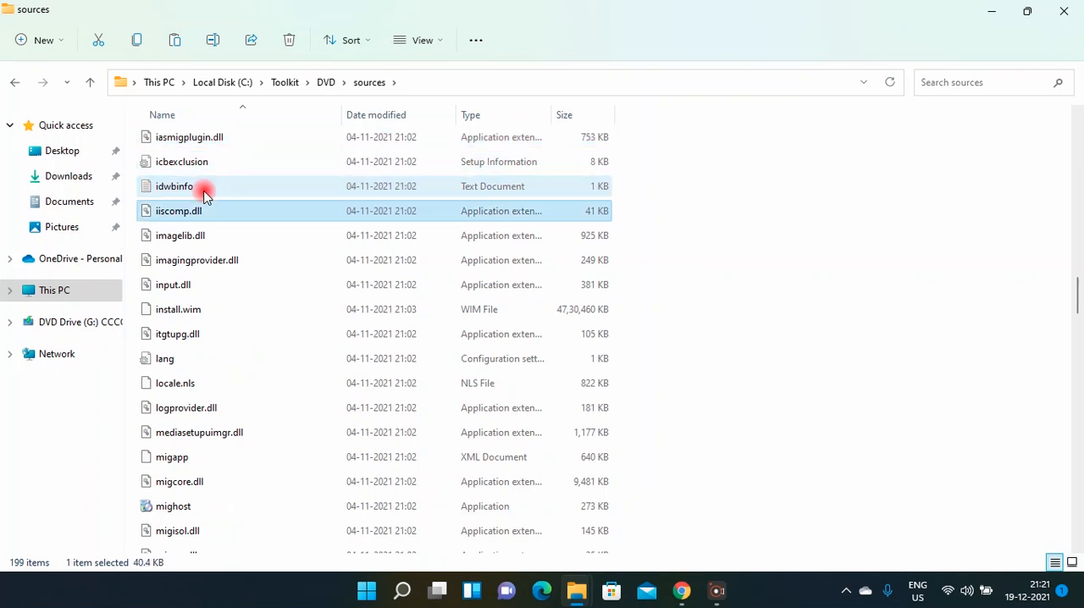
key("i")
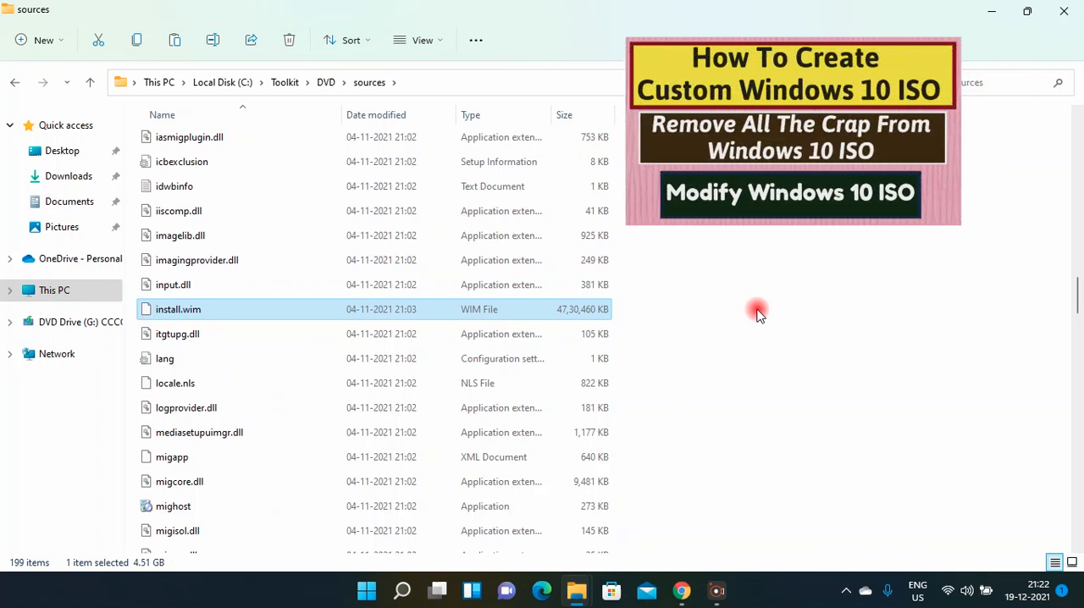
left_click(758, 313)
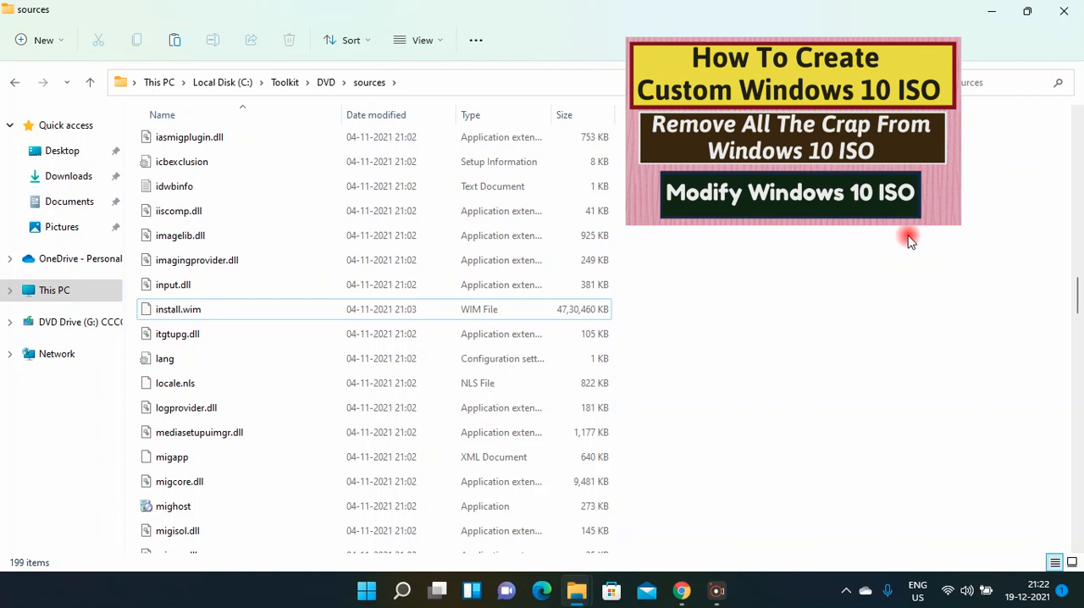
Open the RemovePkgsList text file from the Toolkit's Bin\Lists folder.
left_click(288, 82)
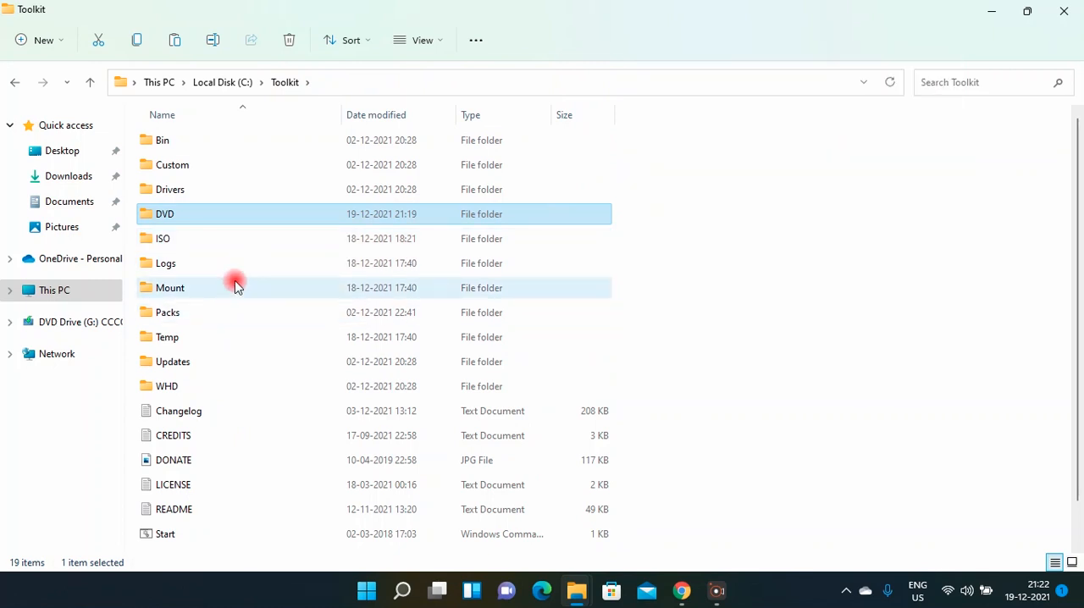
left_click(195, 143)
double_click(196, 143)
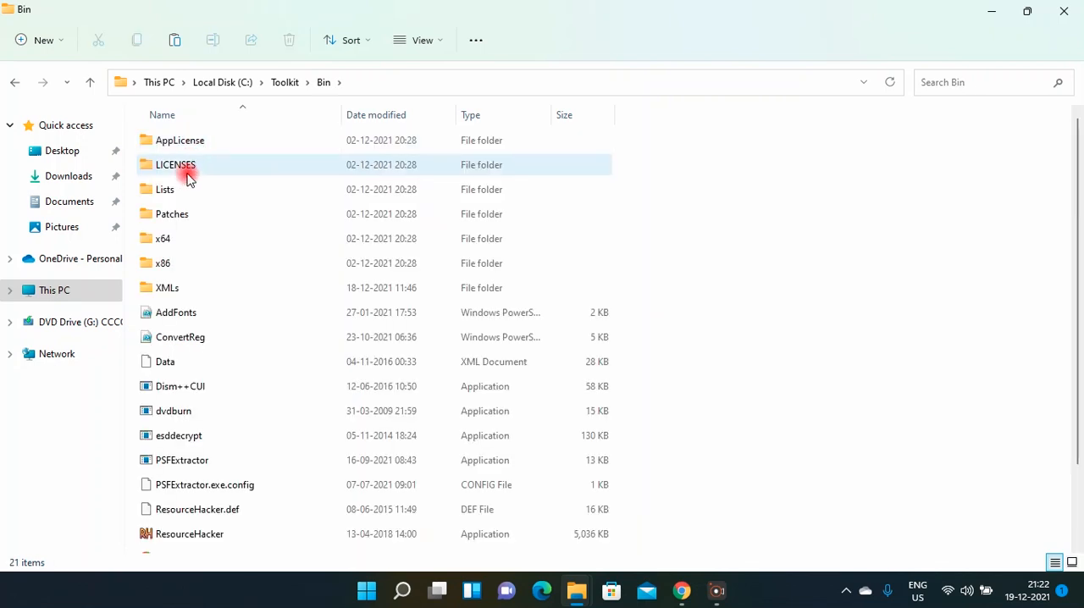
double_click(187, 187)
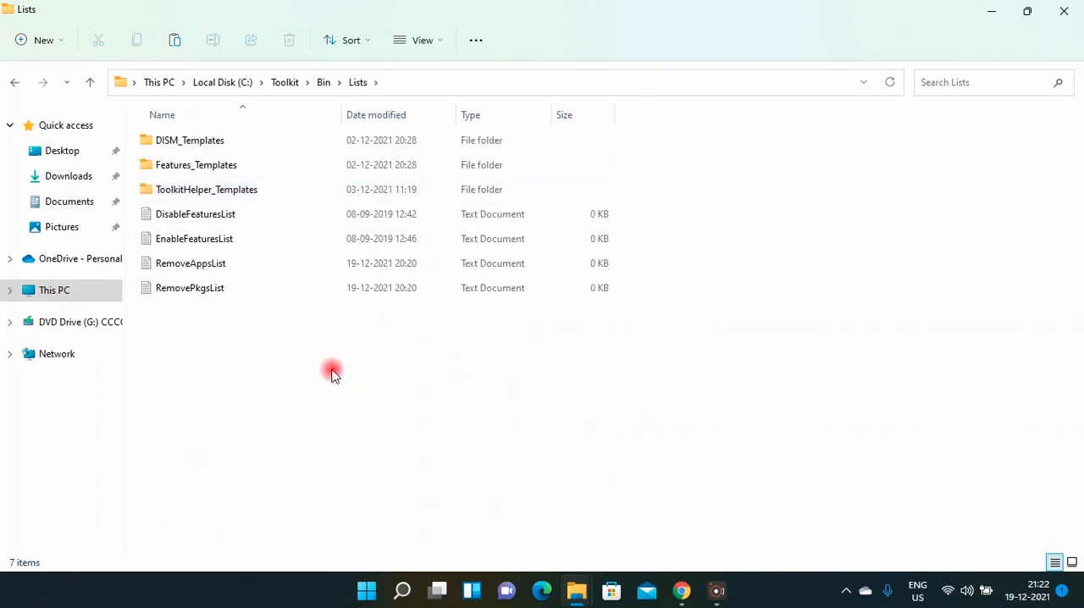
left_click(214, 296)
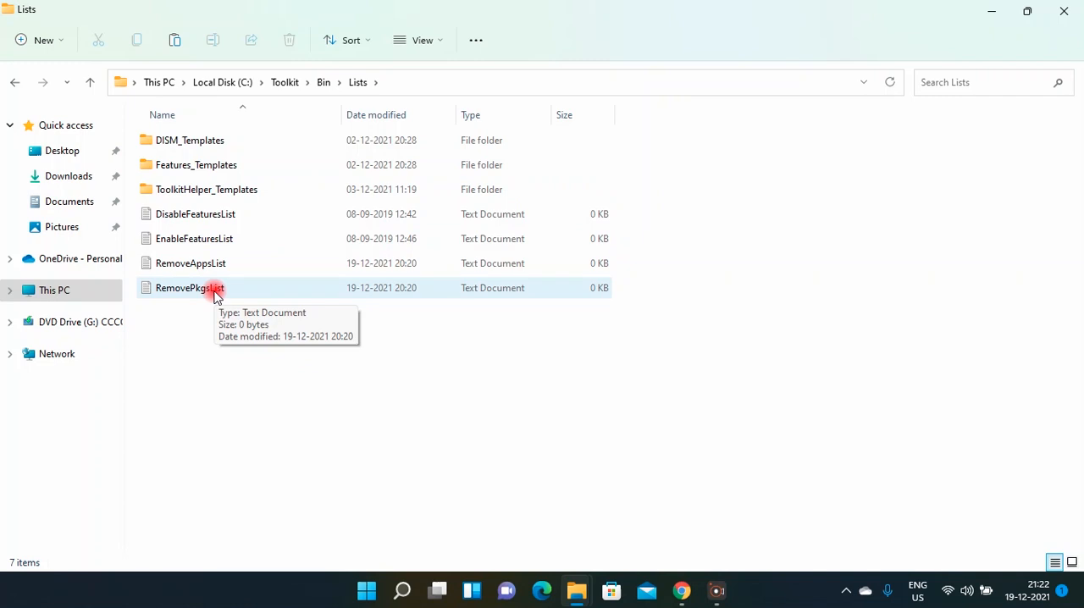
double_click(214, 291)
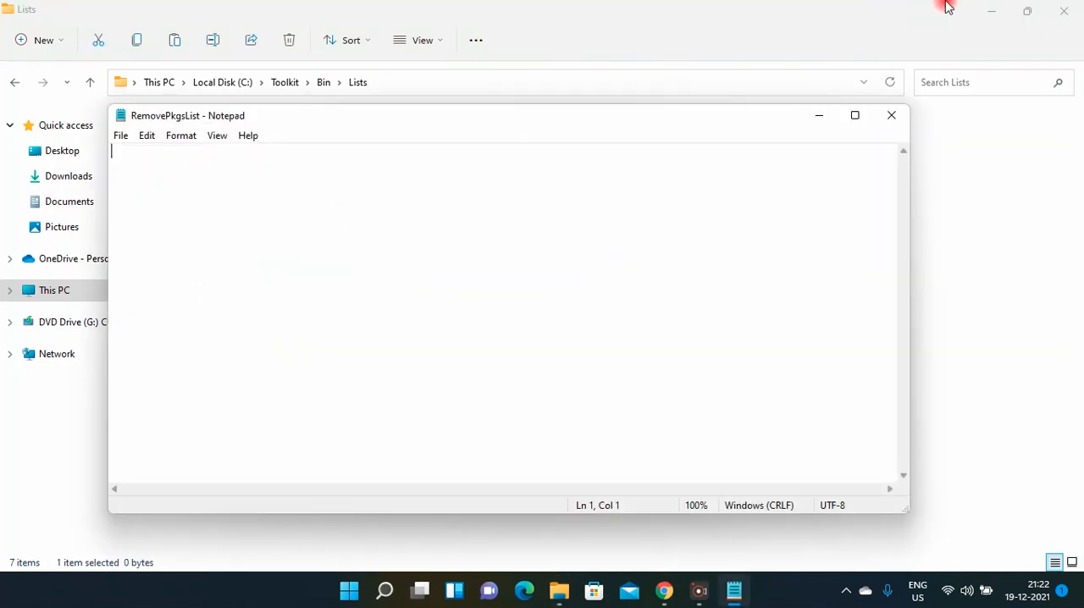
Minimize both File Explorer windows and open New Text Document 5 from the desktop.
left_click(981, 10)
left_click(981, 10)
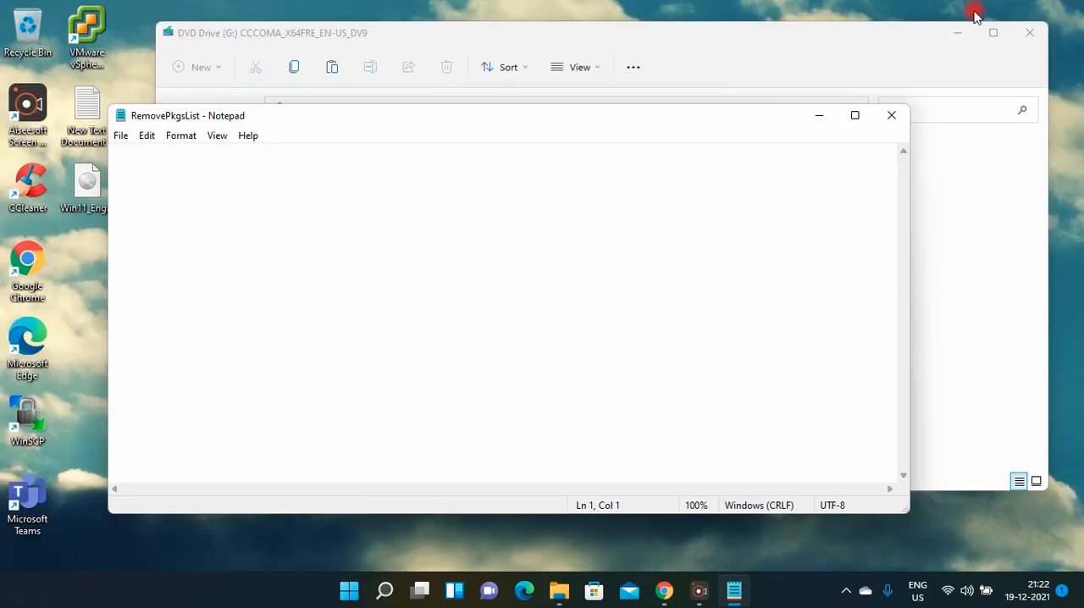
left_click(966, 32)
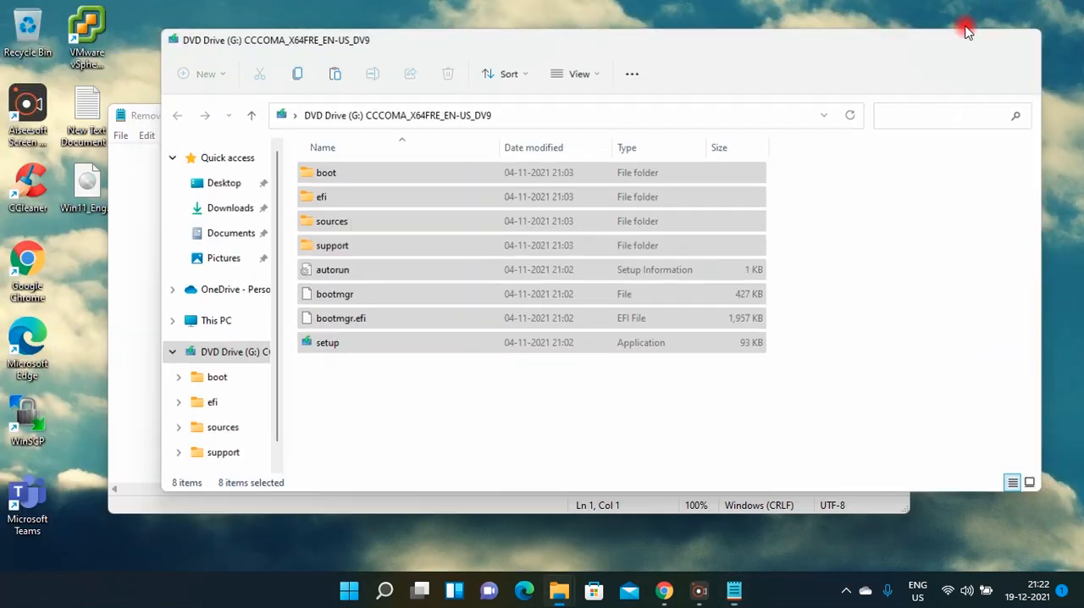
left_click(98, 119)
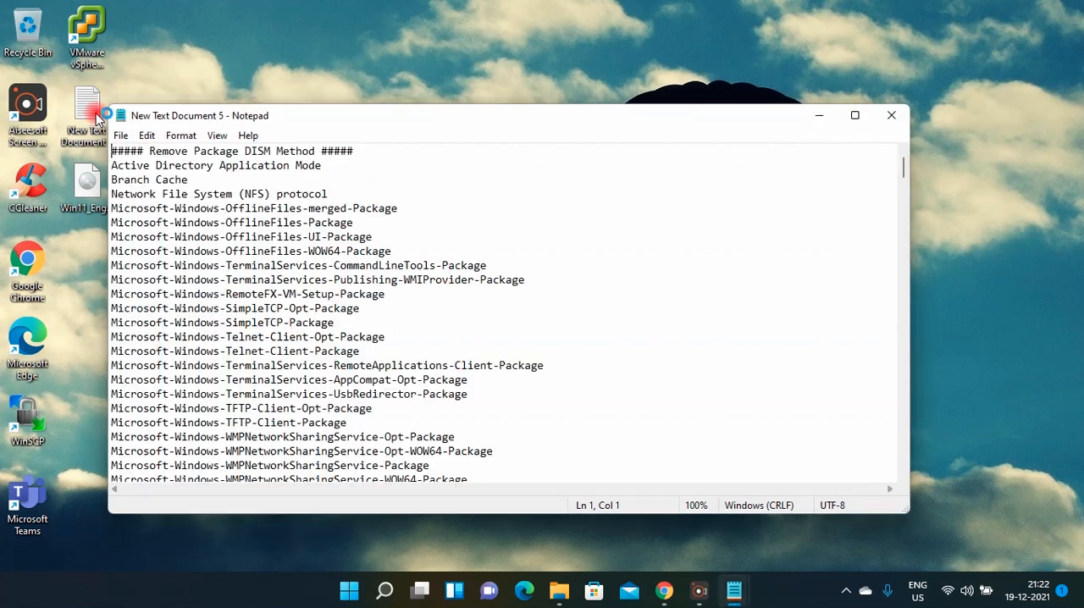
Copy the DISM Method package entries from Active Directory Application Mode through Windows Fax and Scan into RemovePkgsList; save and close the list.
left_click(854, 119)
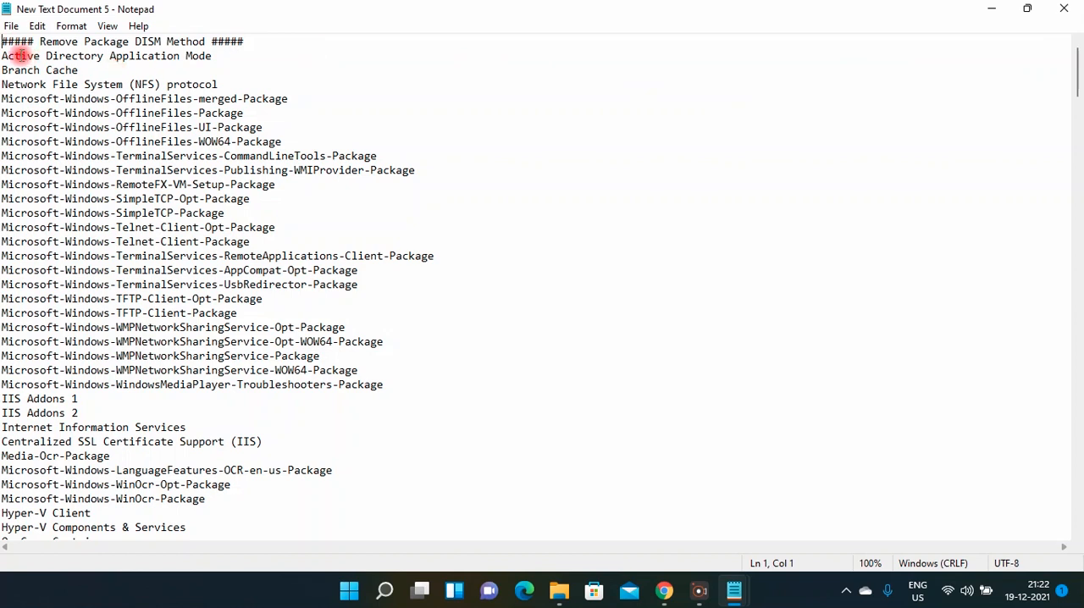
left_click_drag(3, 55, 357, 372)
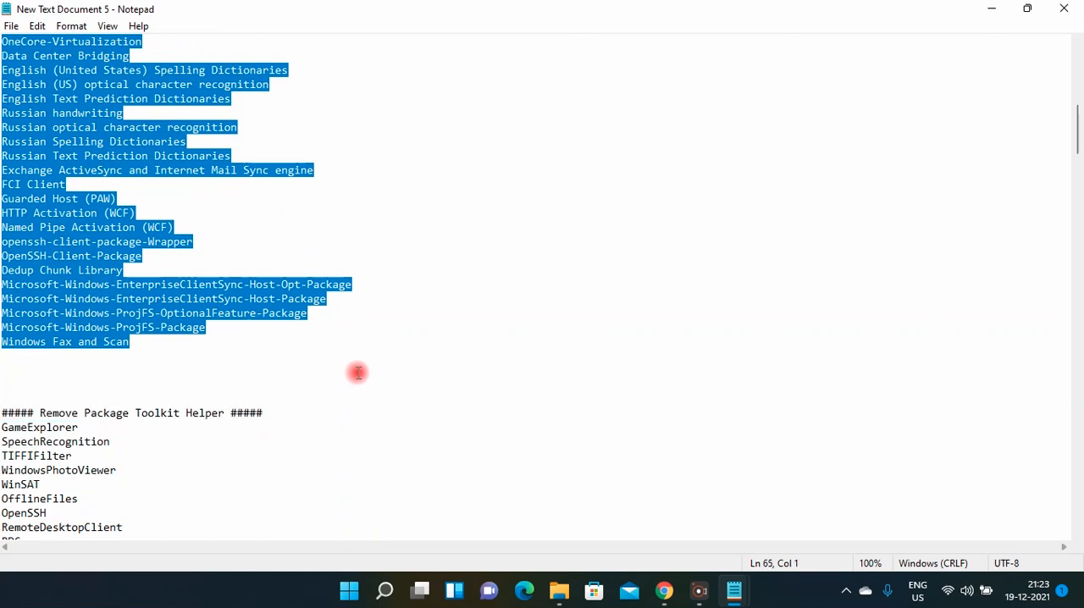
mouse_move(733, 590)
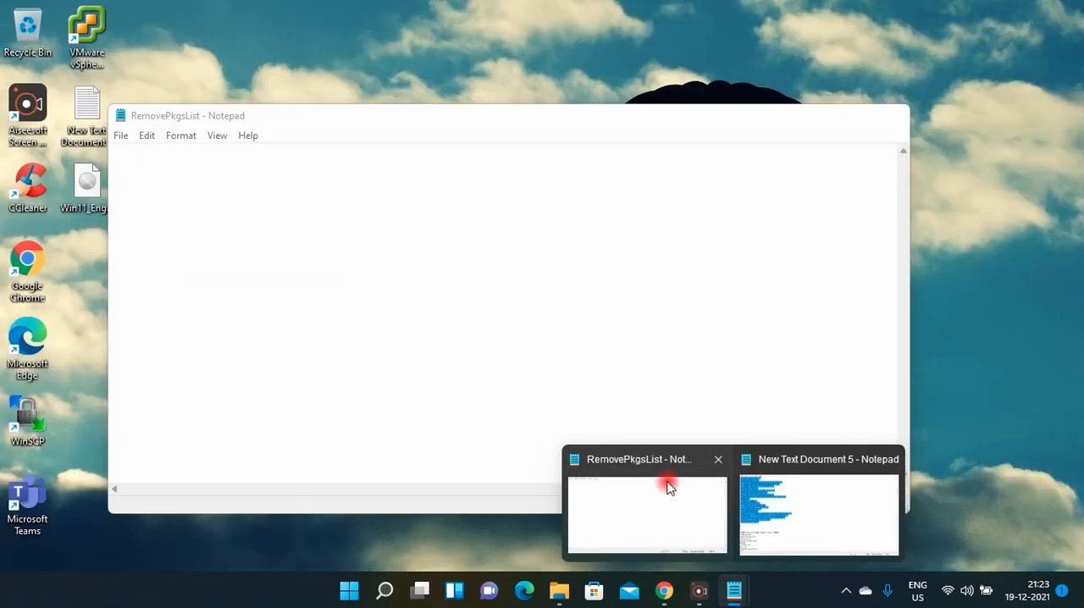
left_click(667, 487)
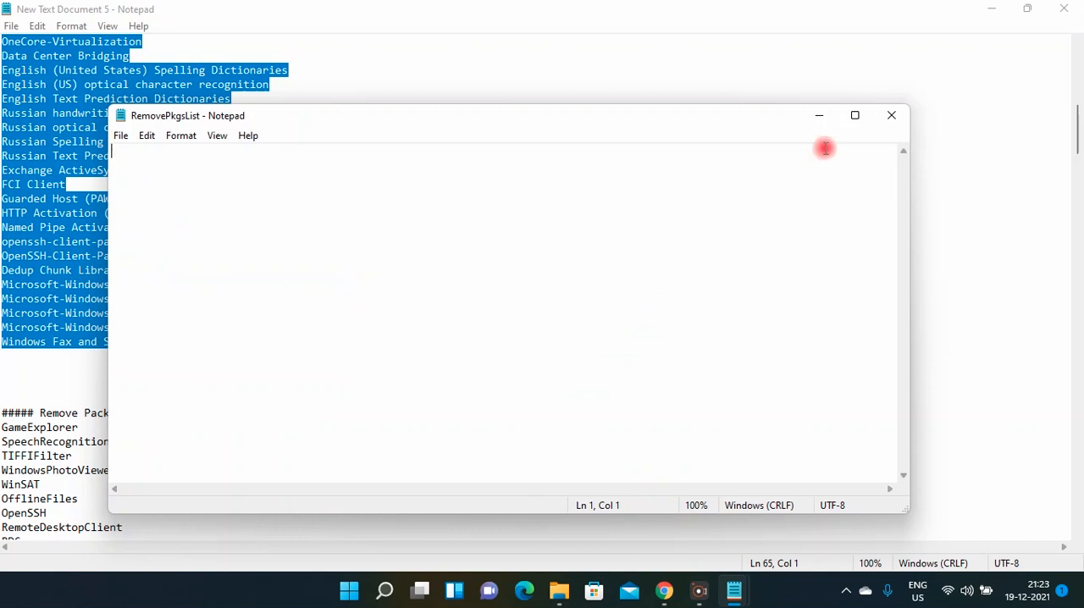
left_click(848, 124)
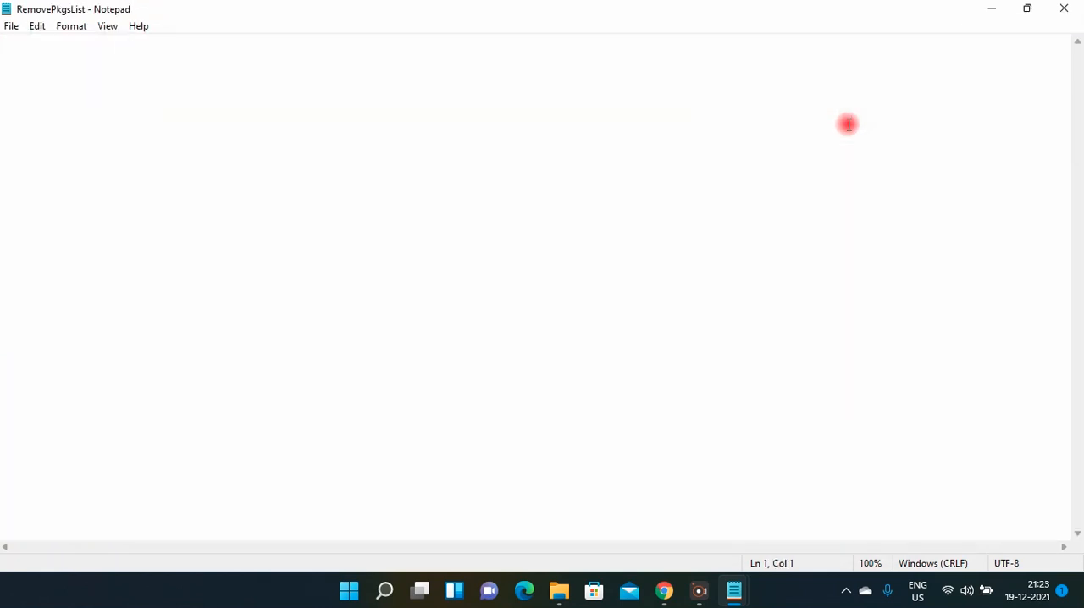
key("ctrl+v")
key("ctrl+s")
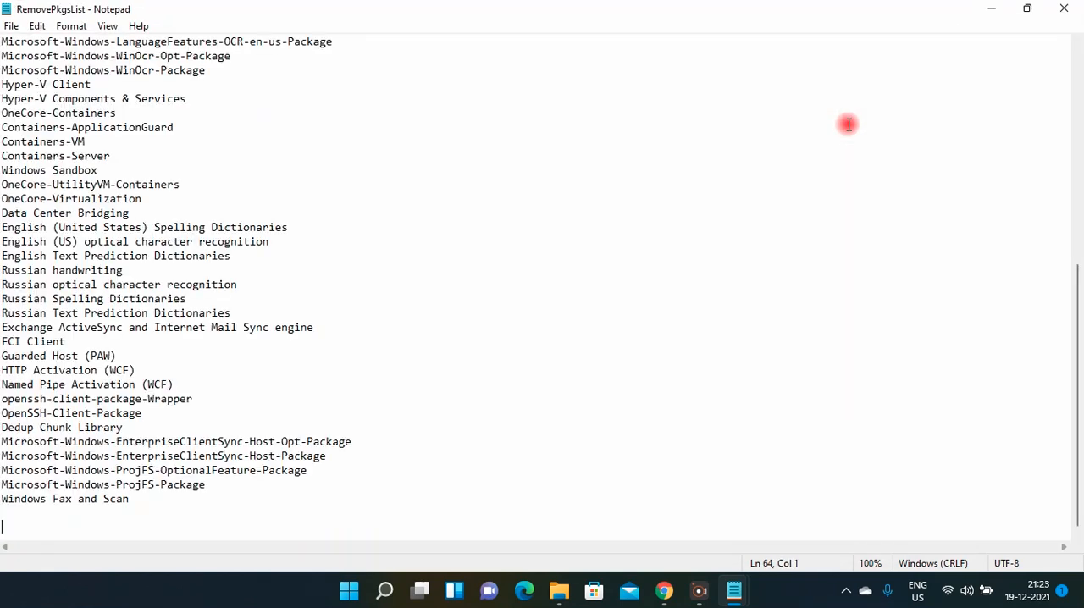
left_click(1067, 12)
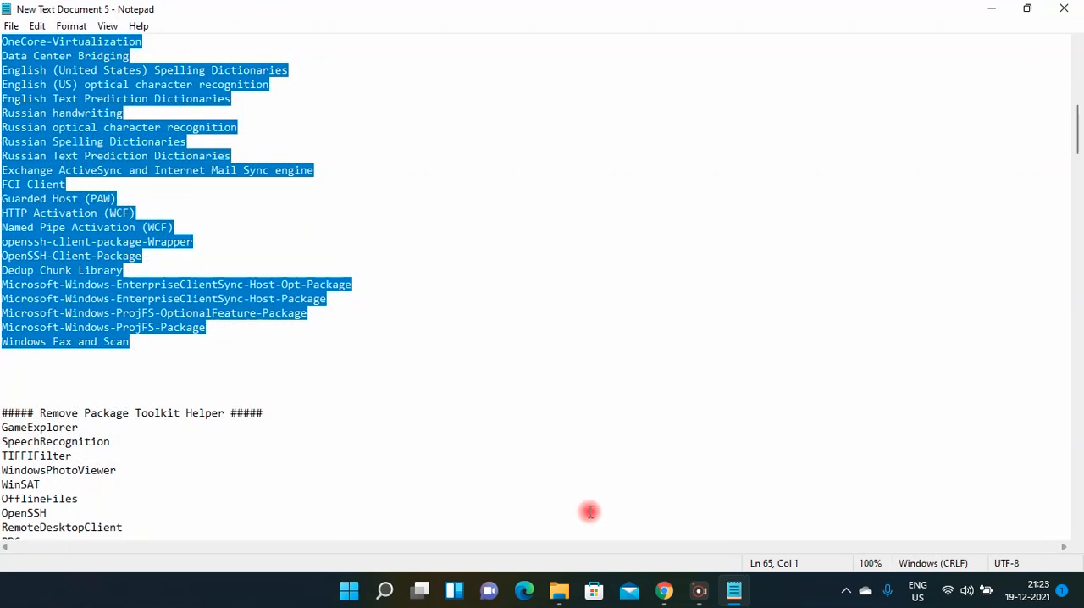
Open the RemoveAppsList text file from the Toolkit's Bin\Lists folder in a maximized window.
mouse_move(555, 596)
left_click(491, 509)
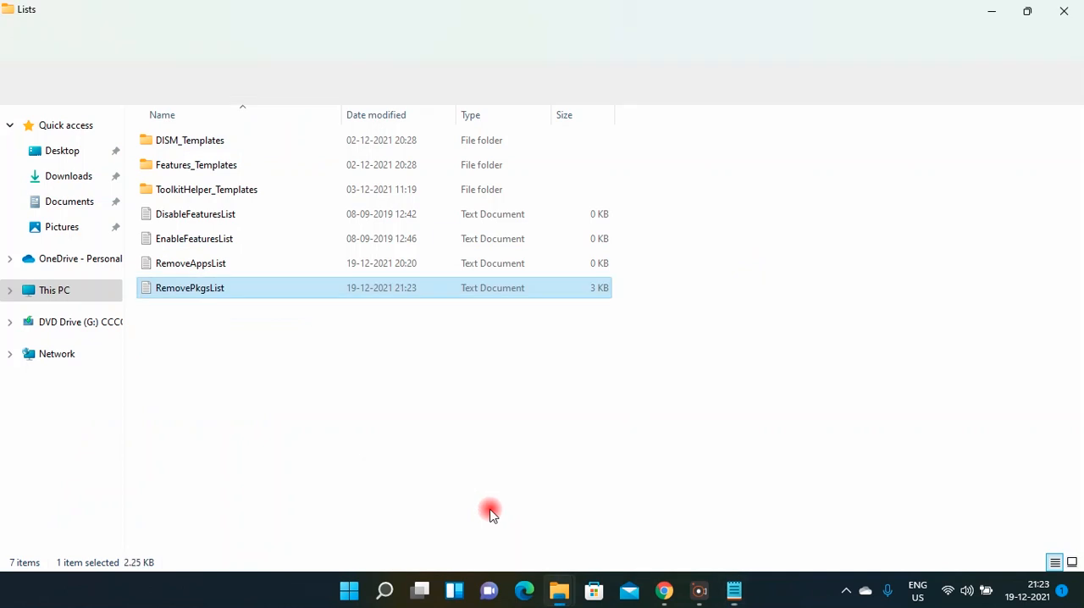
double_click(238, 267)
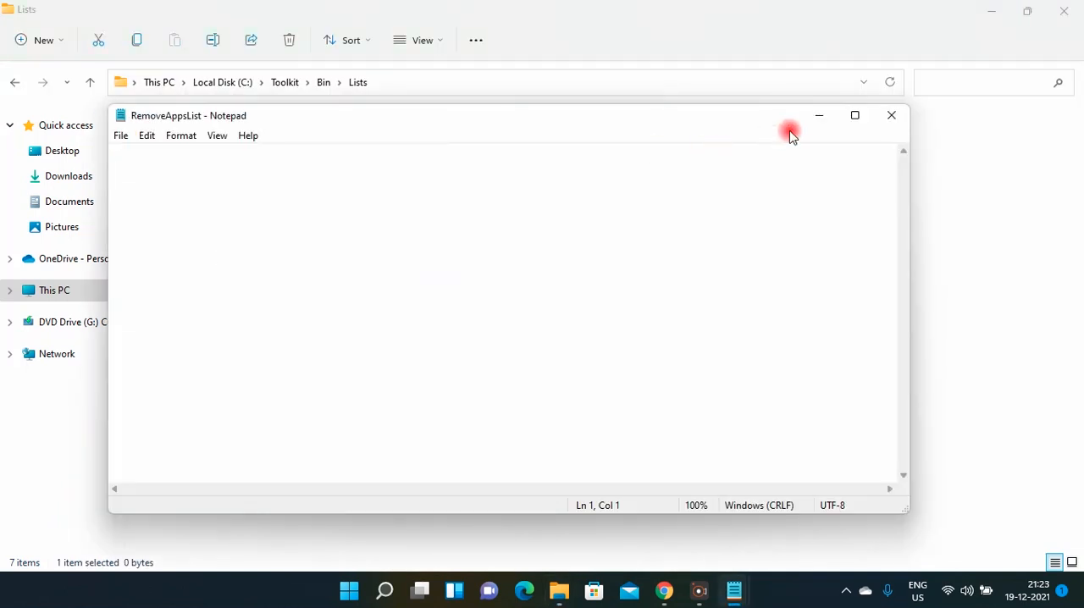
left_click(853, 115)
Copy the Remove App List entries from Microsoft.549981C3F5F10 through Microsoft.ZuneVideo in New Text Document 5 into RemoveAppsList; save and close it.
mouse_move(734, 589)
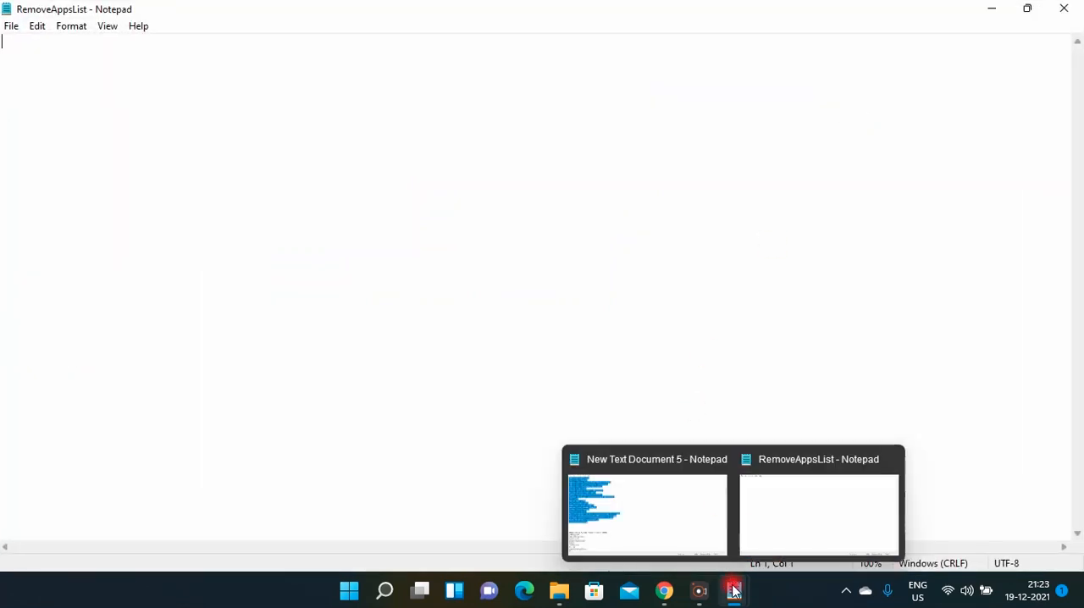
left_click(689, 513)
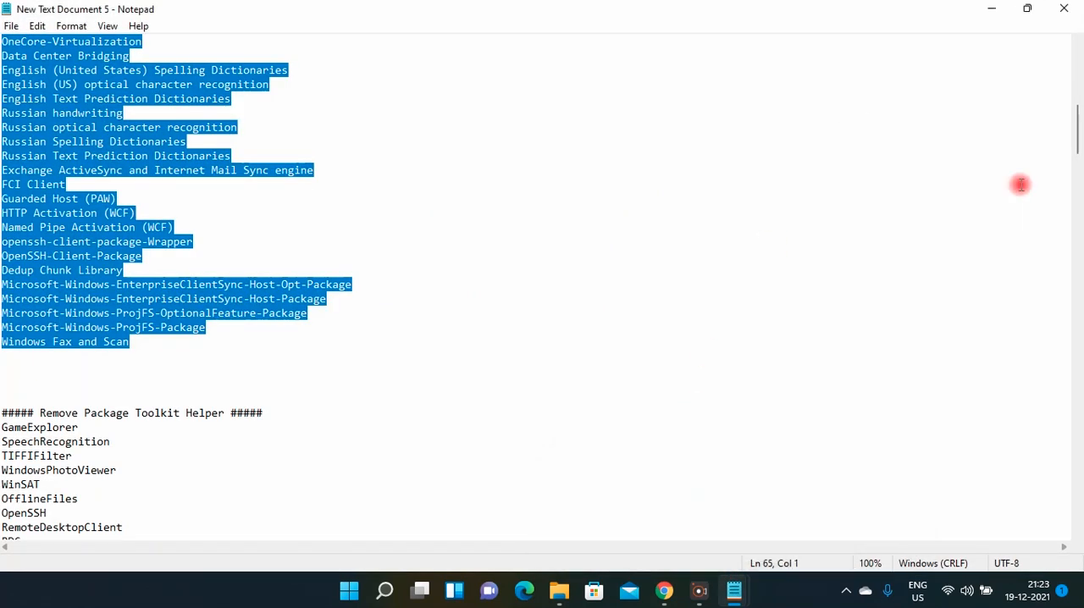
left_click_drag(1077, 133, 1081, 513)
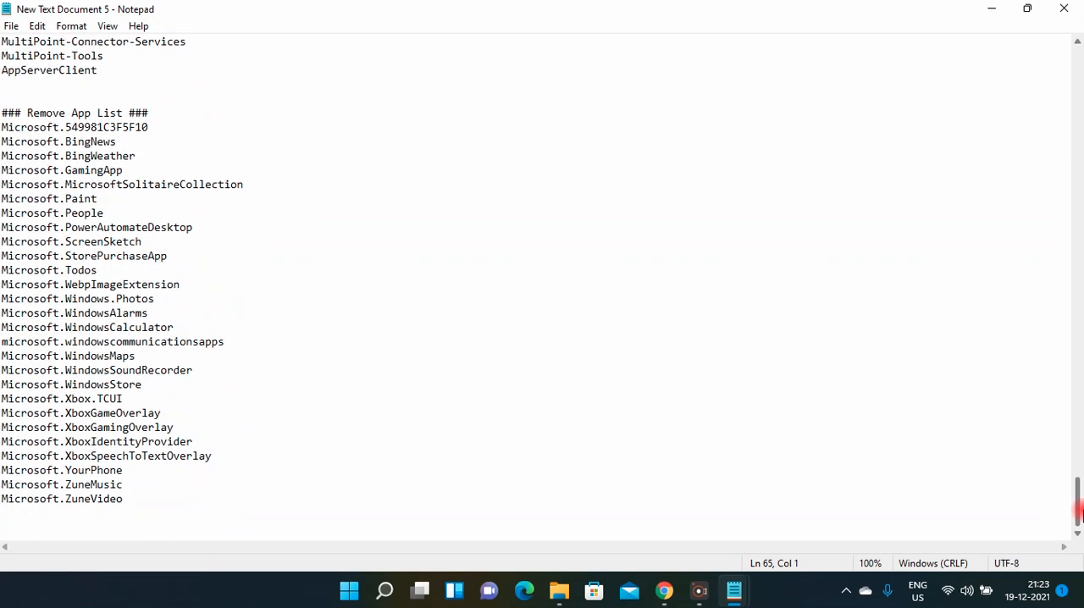
left_click_drag(2, 127, 203, 498)
key("ctrl+c")
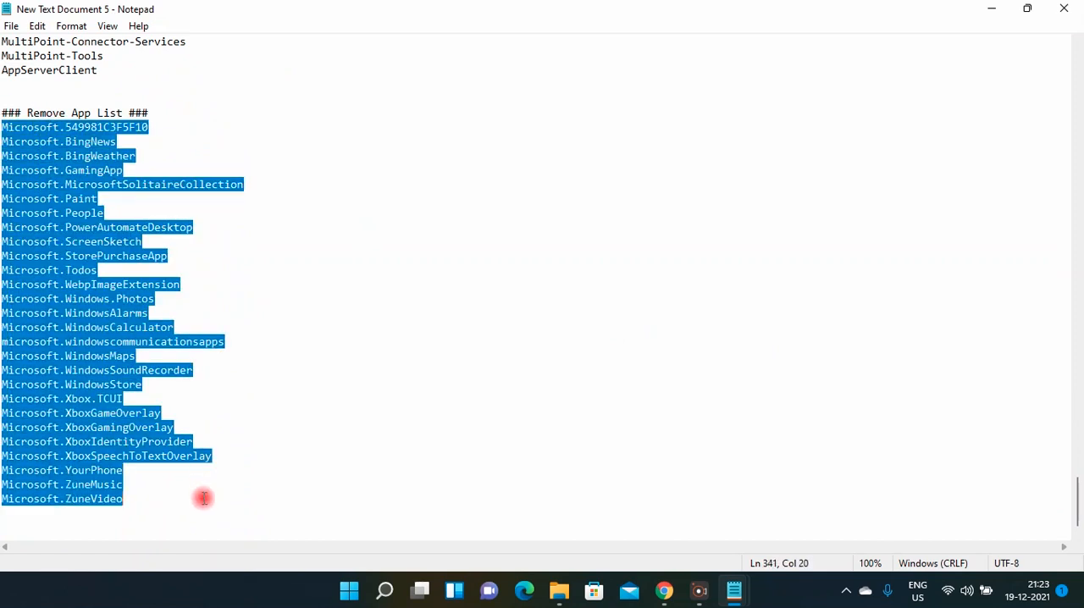
mouse_move(733, 590)
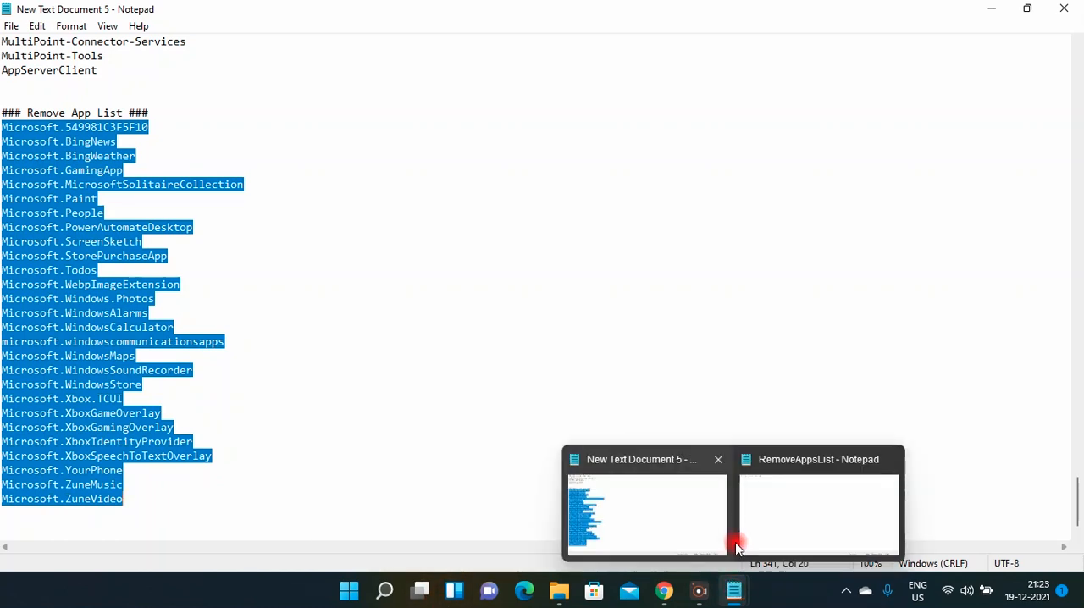
mouse_move(749, 539)
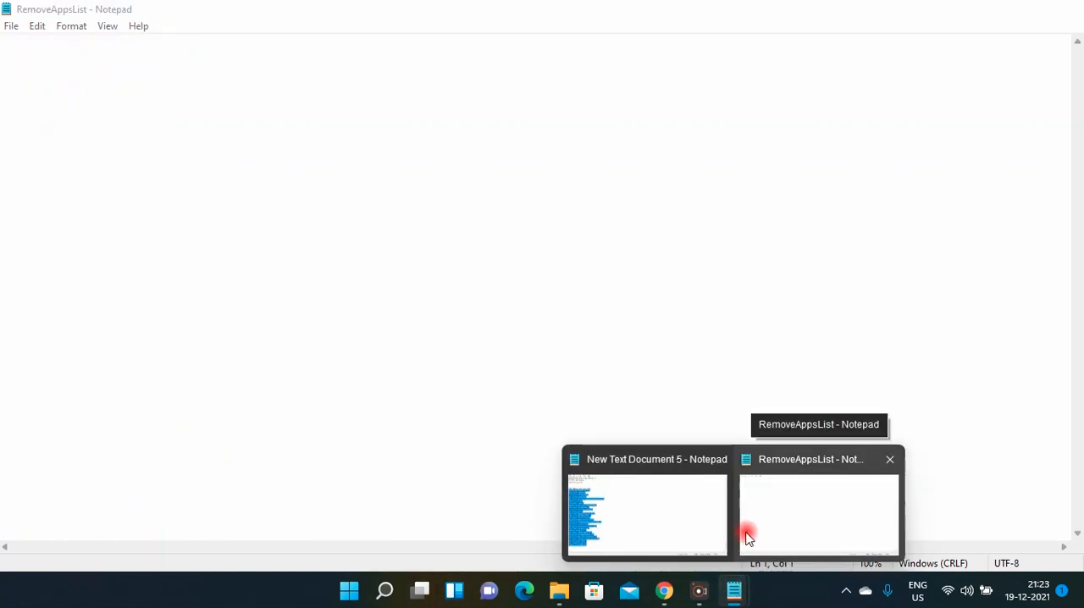
left_click(813, 512)
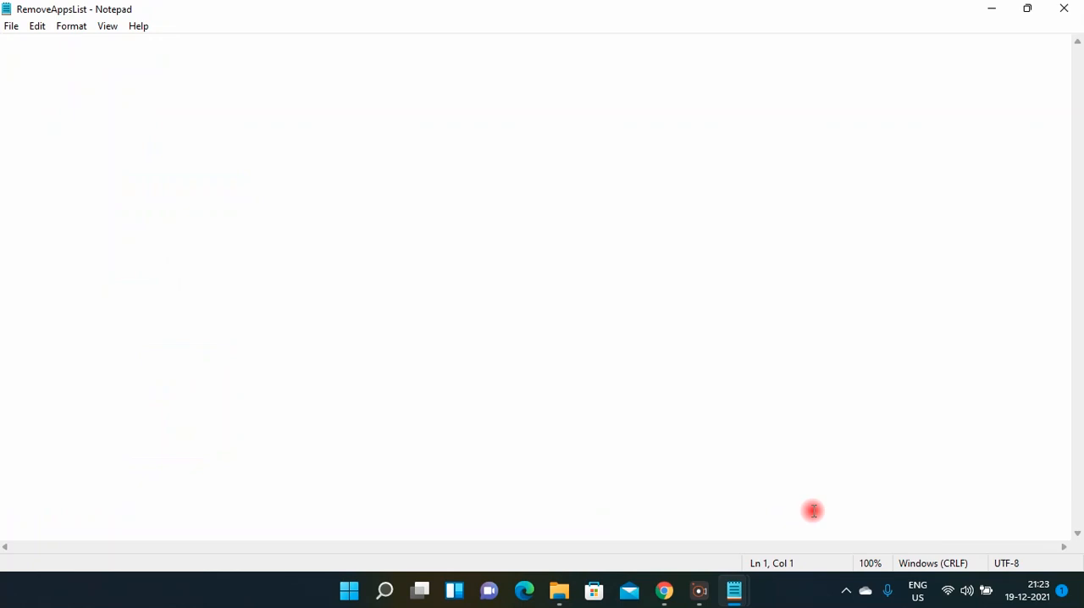
key("ctrl+v")
key("ctrl+s")
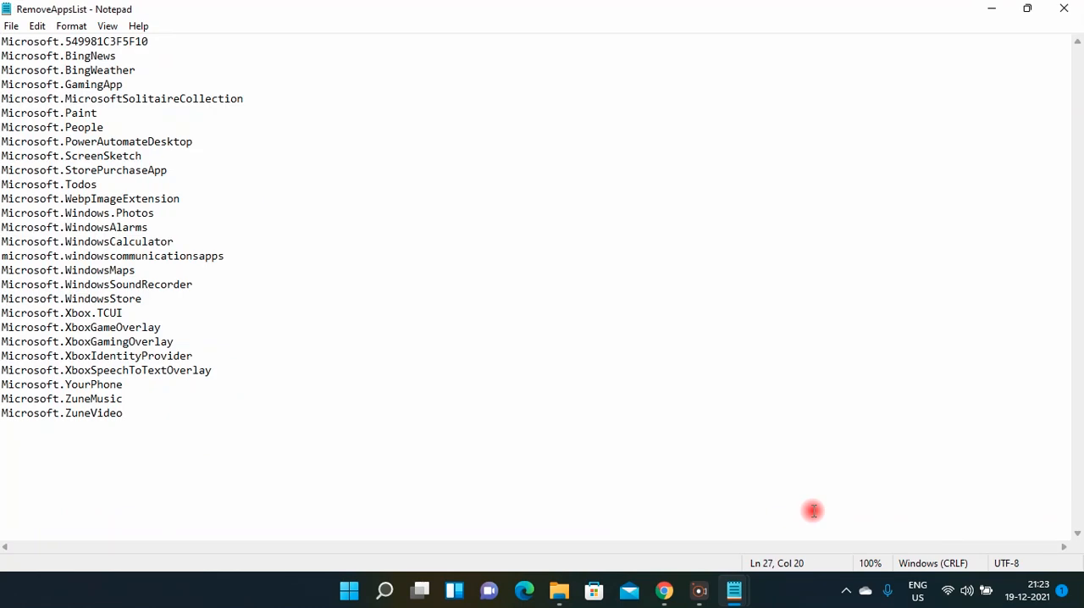
left_click(1064, 9)
Open the DisableFeaturesList text file from the Toolkit's Bin\Lists folder in a maximized window.
mouse_move(561, 586)
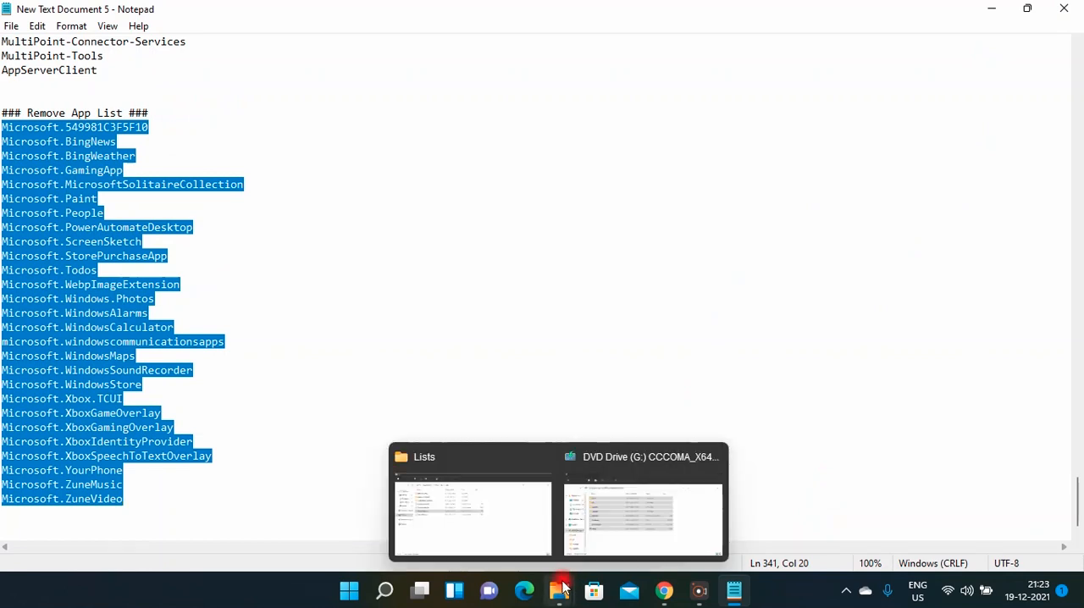
left_click(497, 493)
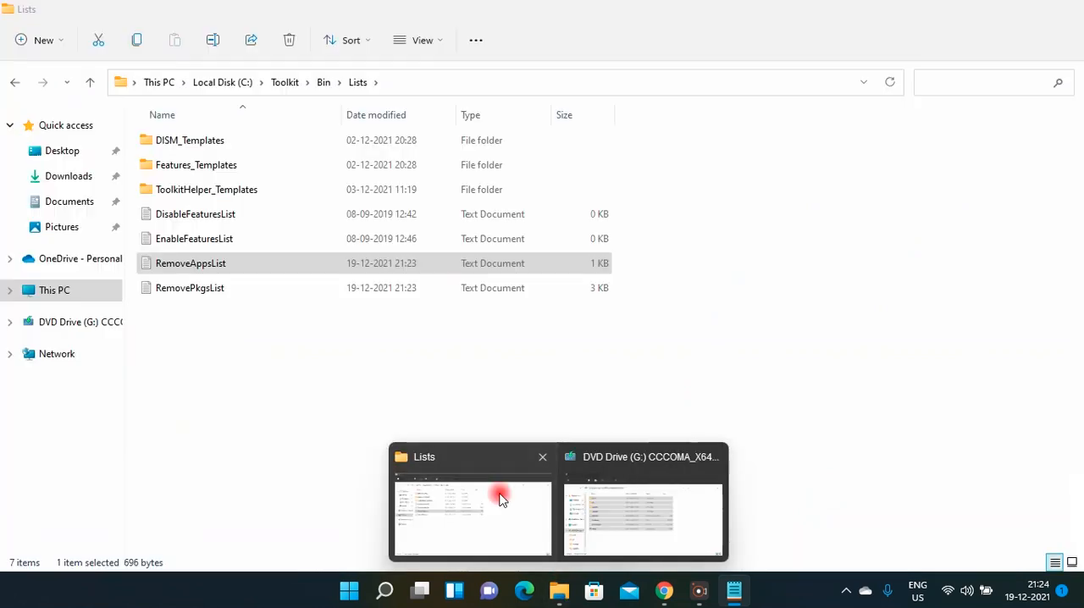
left_click(352, 404)
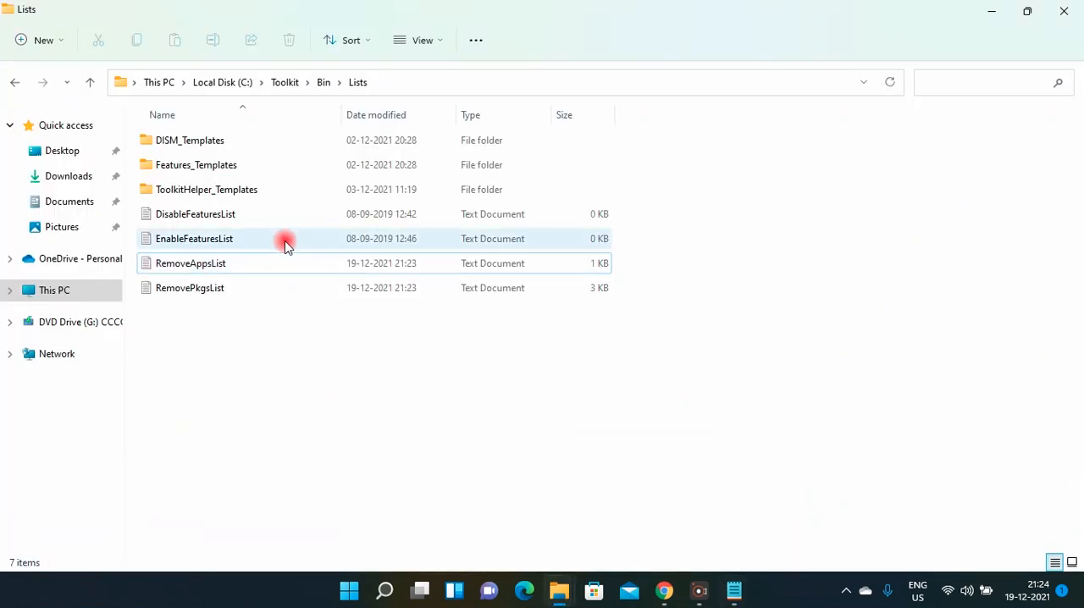
double_click(266, 222)
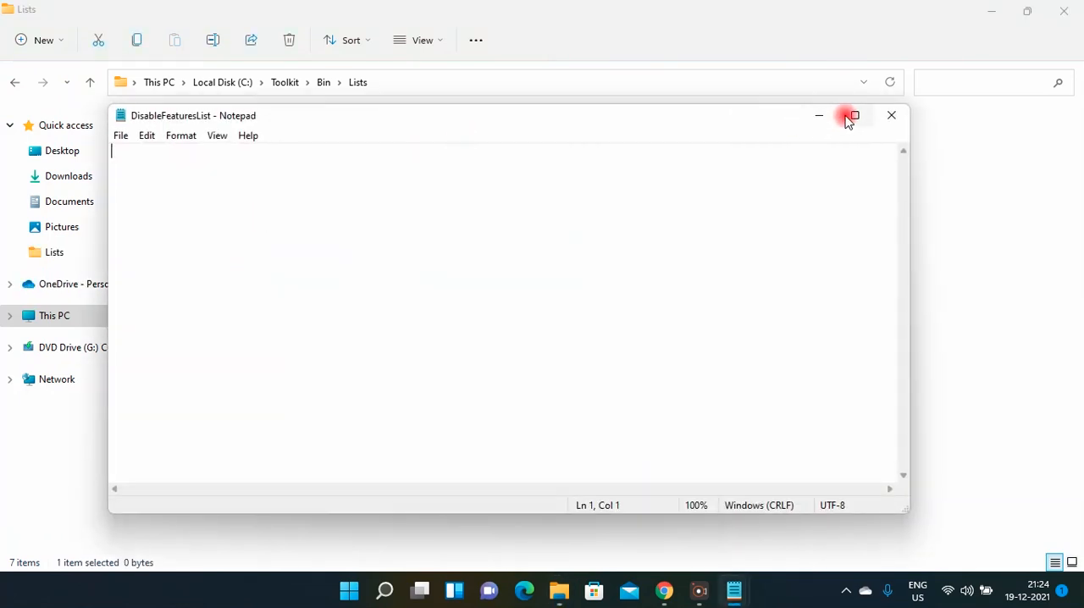
left_click(852, 115)
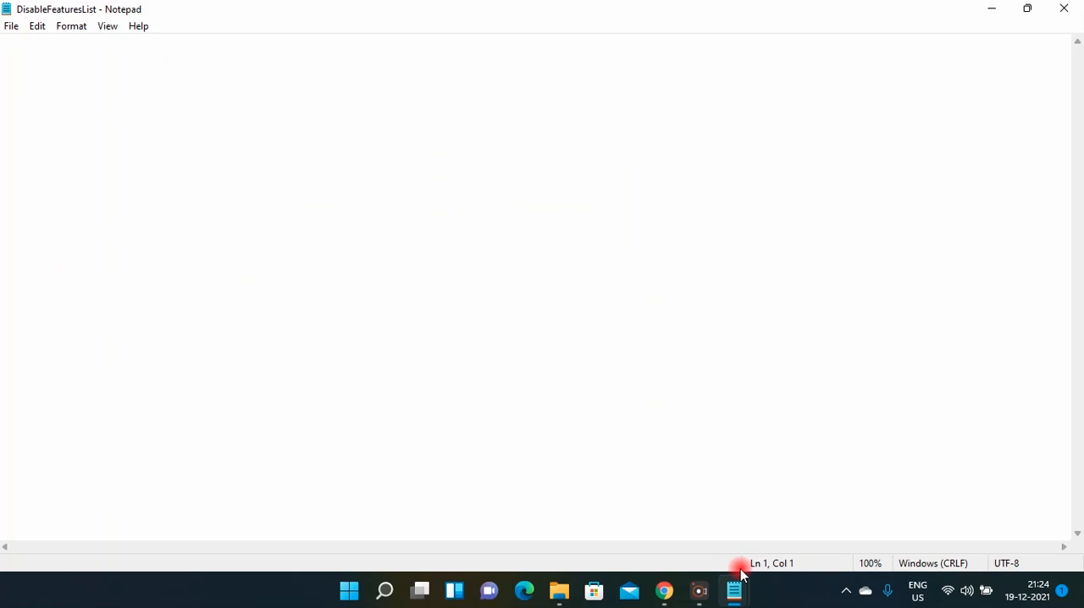
Copy the feature names ending with AppServerClient, above the Remove App List section, into DisableFeaturesList; save and close it.
mouse_move(733, 590)
left_click(682, 519)
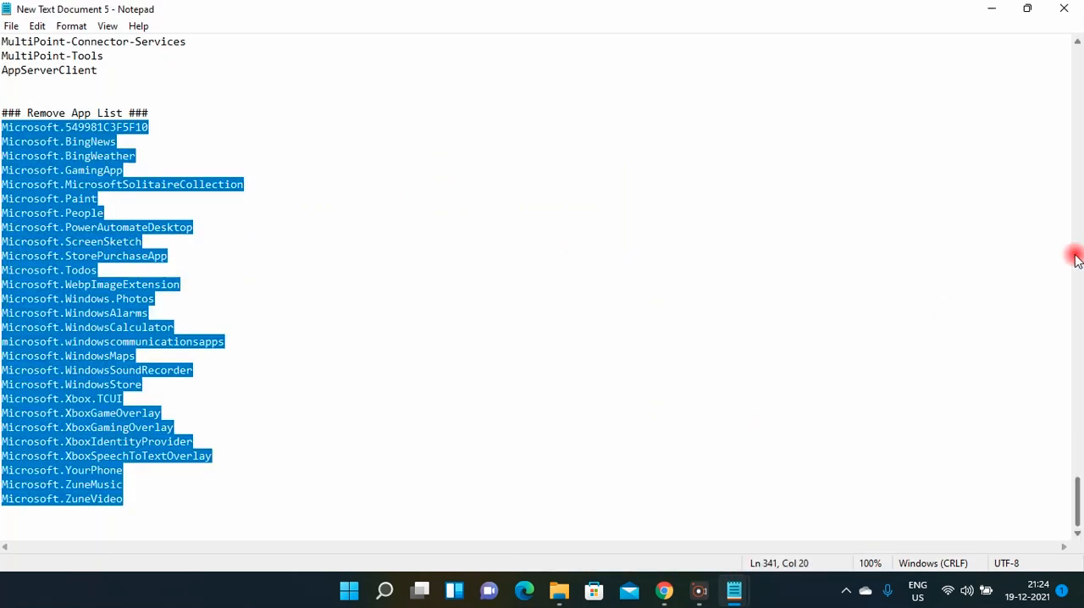
left_click_drag(1077, 484, 1069, 293)
left_click_drag(3, 184, 236, 310)
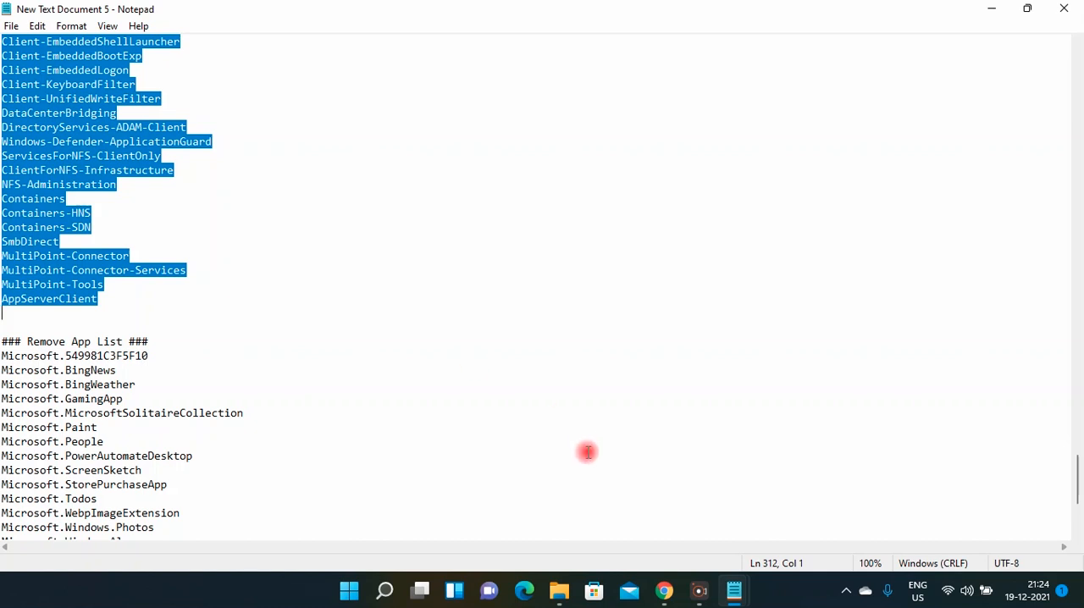
mouse_move(737, 586)
left_click(803, 527)
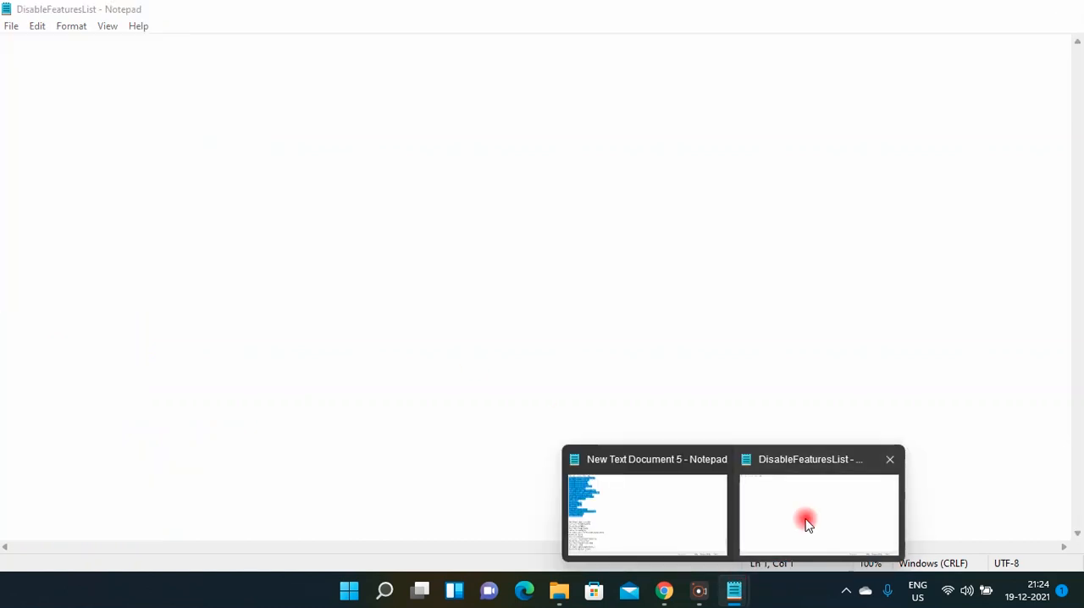
key("ctrl+v")
key("ctrl+s")
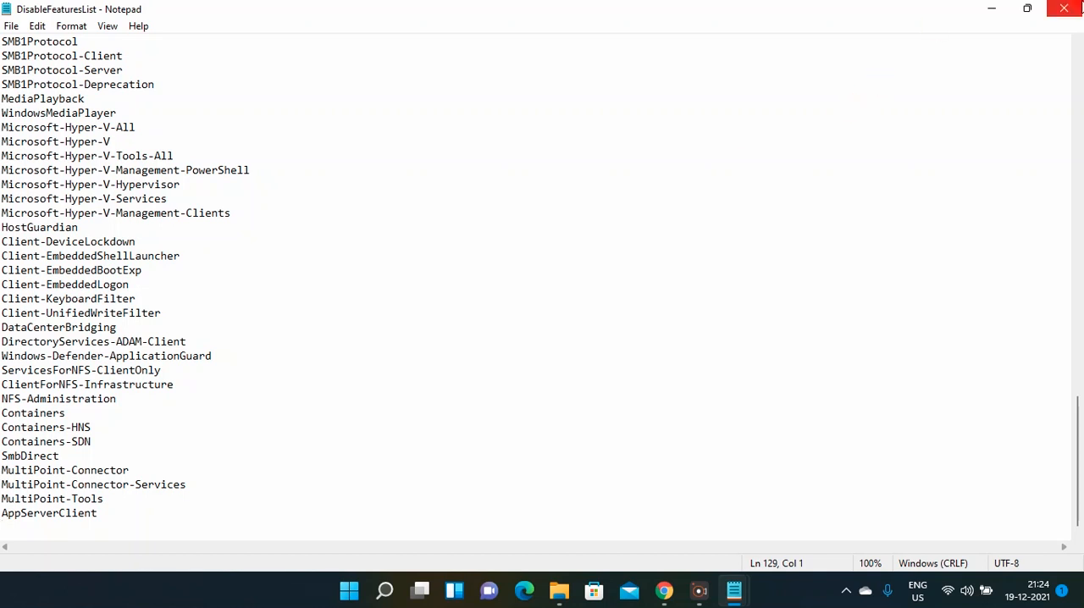
left_click(1075, 9)
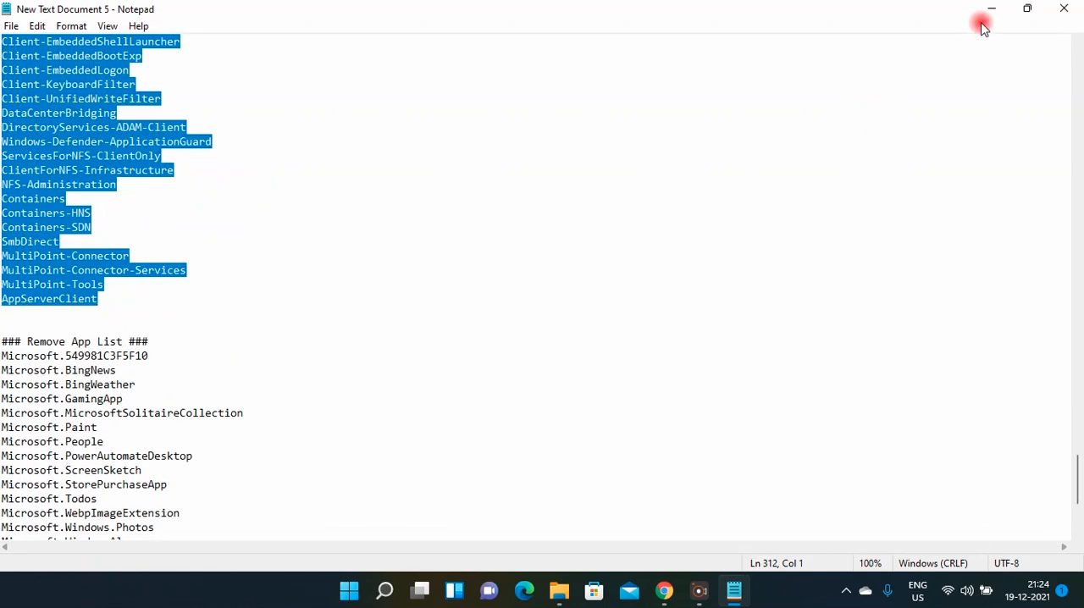
Minimize New Text Document 5 and return from the Lists folder to the main Toolkit folder.
left_click(991, 12)
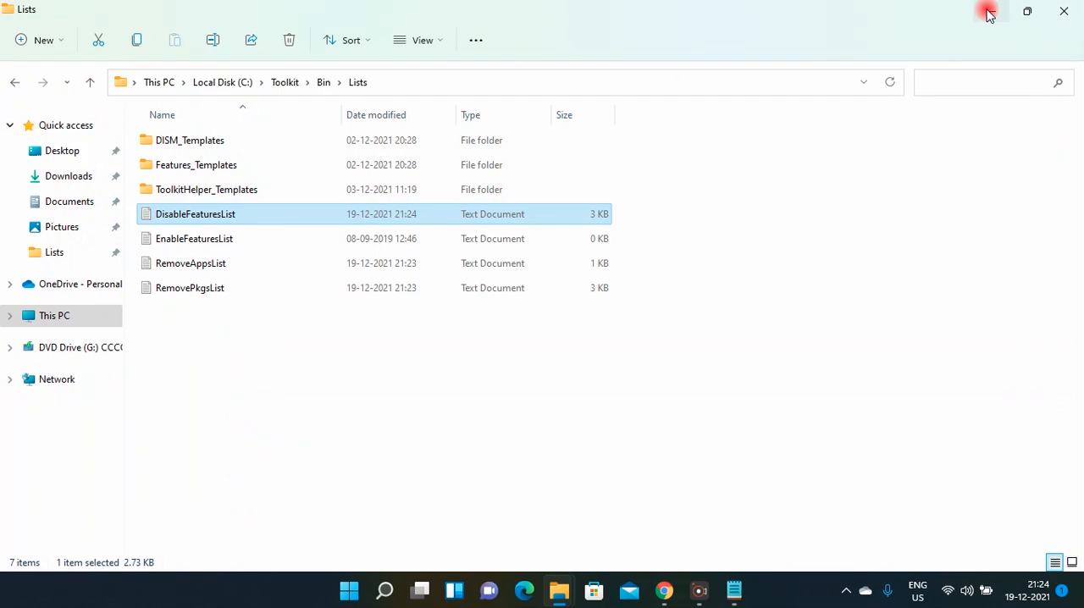
left_click(507, 431)
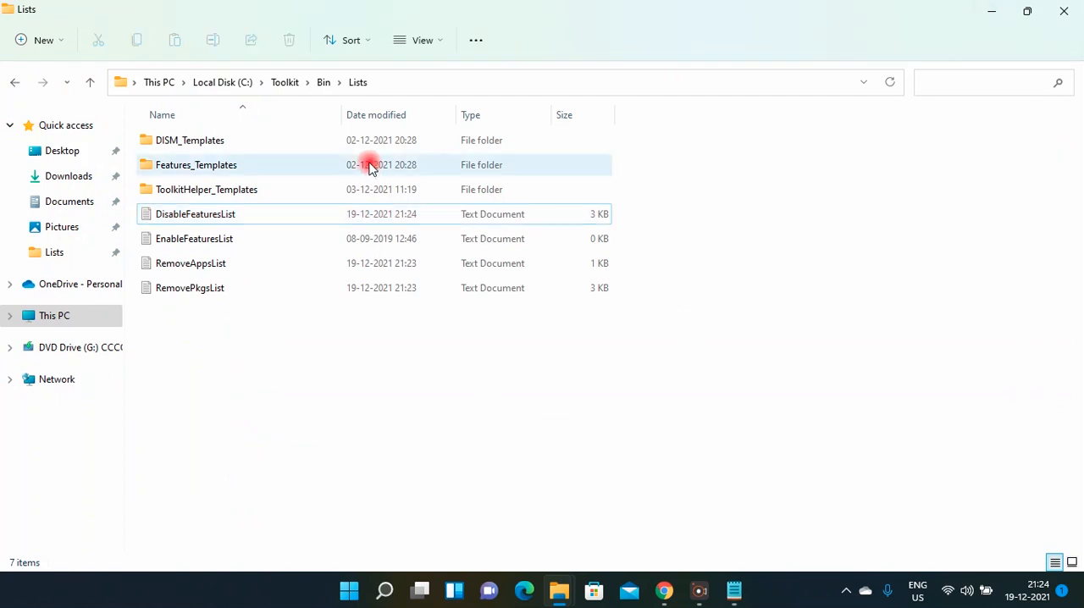
left_click(286, 83)
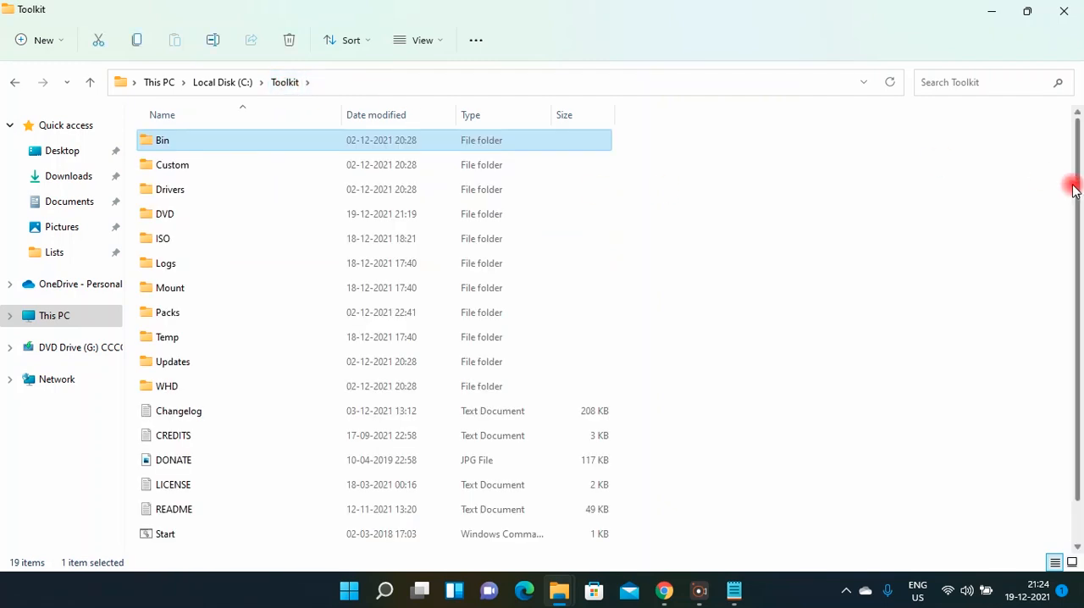
Run the Start command script in the Toolkit folder as administrator.
left_click_drag(1078, 177, 1081, 240)
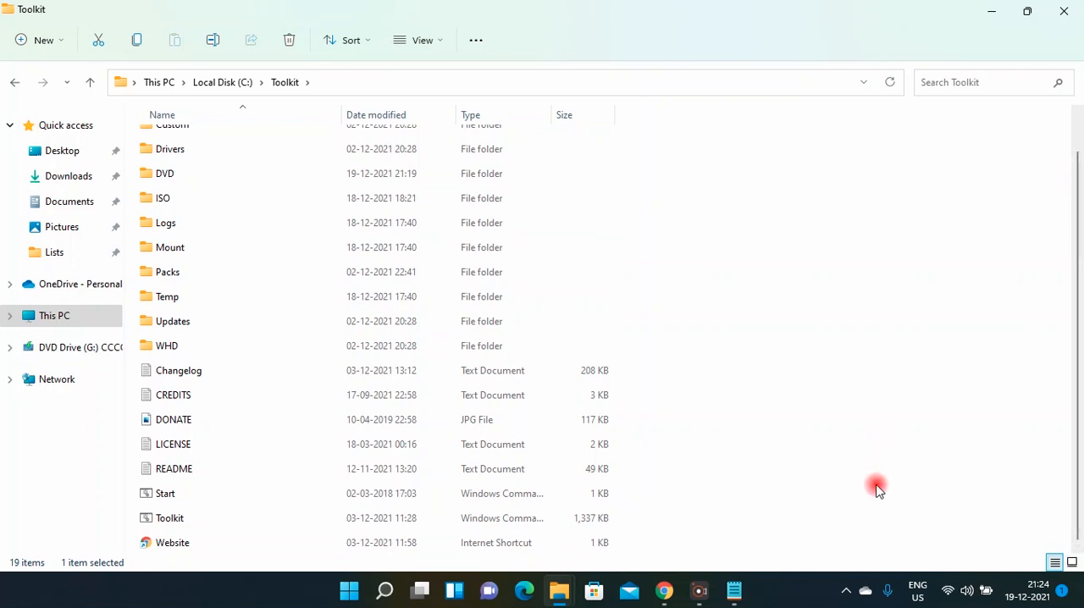
left_click(974, 546)
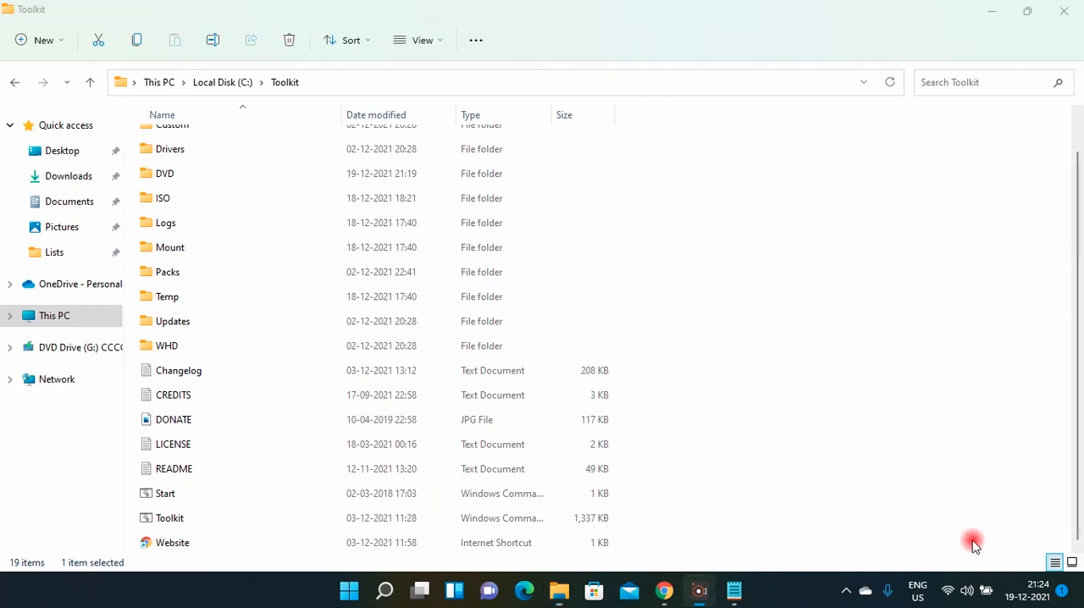
left_click(194, 493)
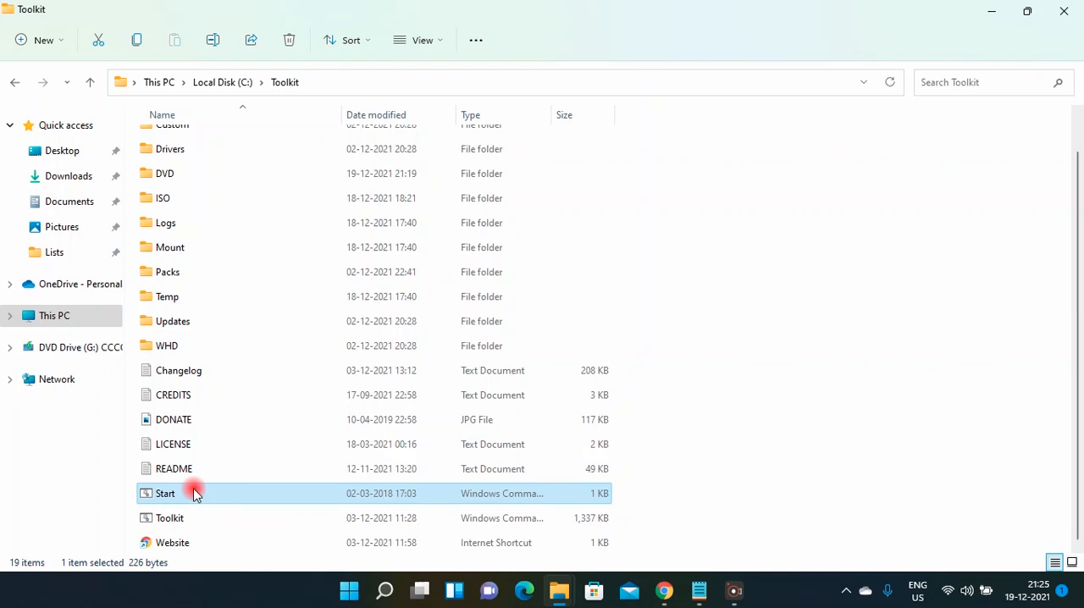
right_click(194, 494)
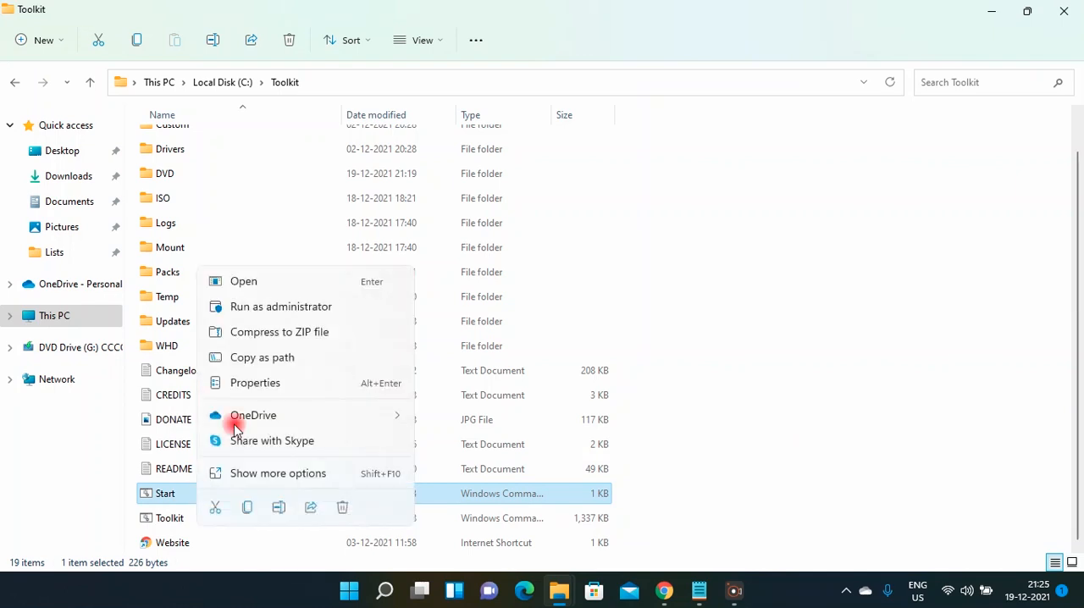
left_click(263, 308)
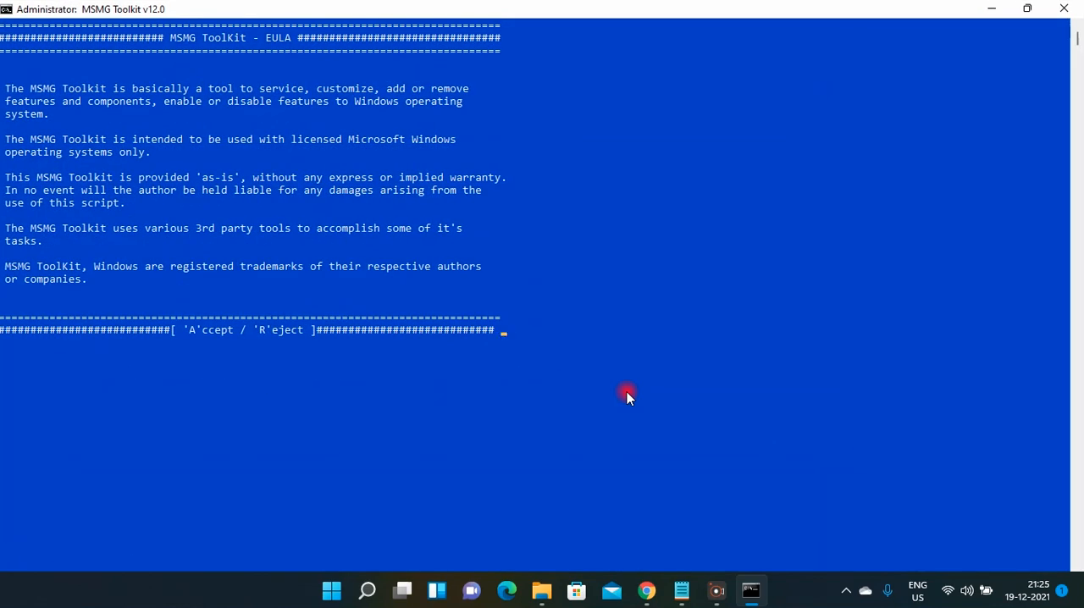
Accept the MSMG Toolkit EULA, continue past startup, and choose to select the source from the <DVD> folder.
key("a")
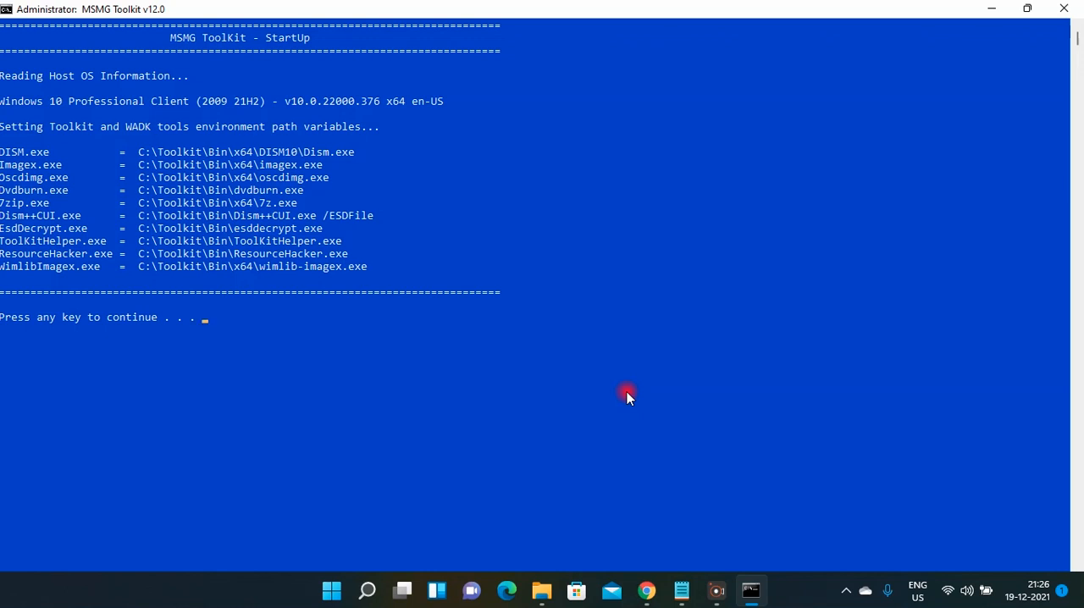
key("Return")
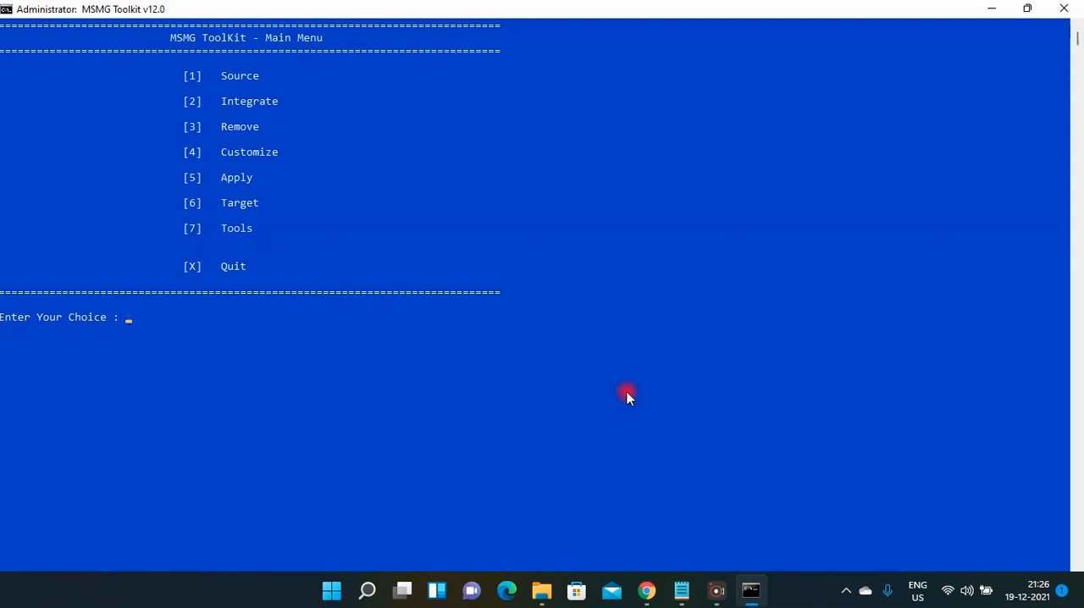
type("1")
key("Return")
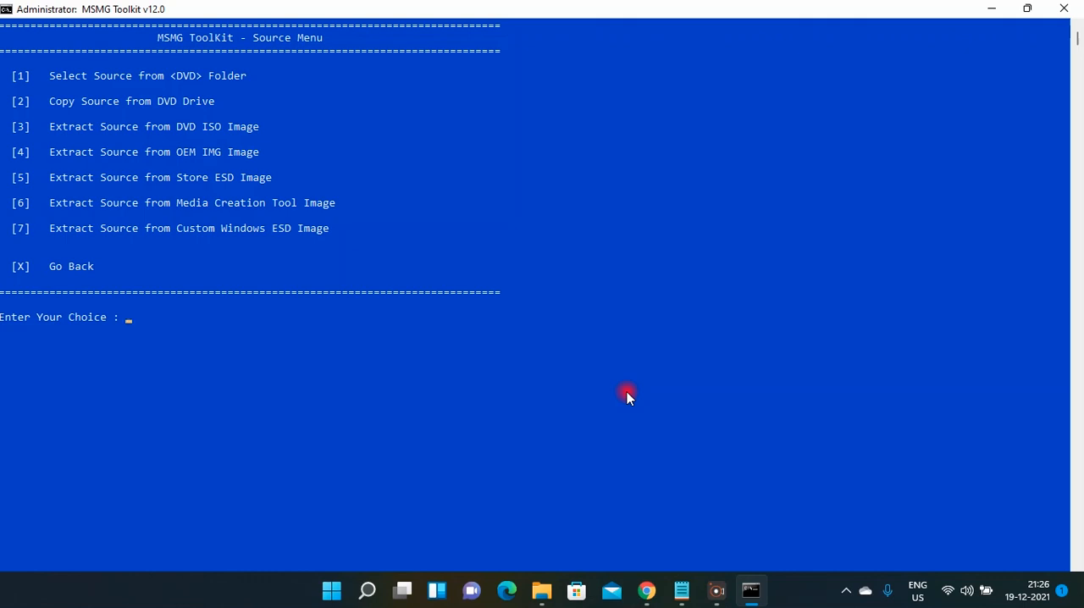
type("1")
key("Return")
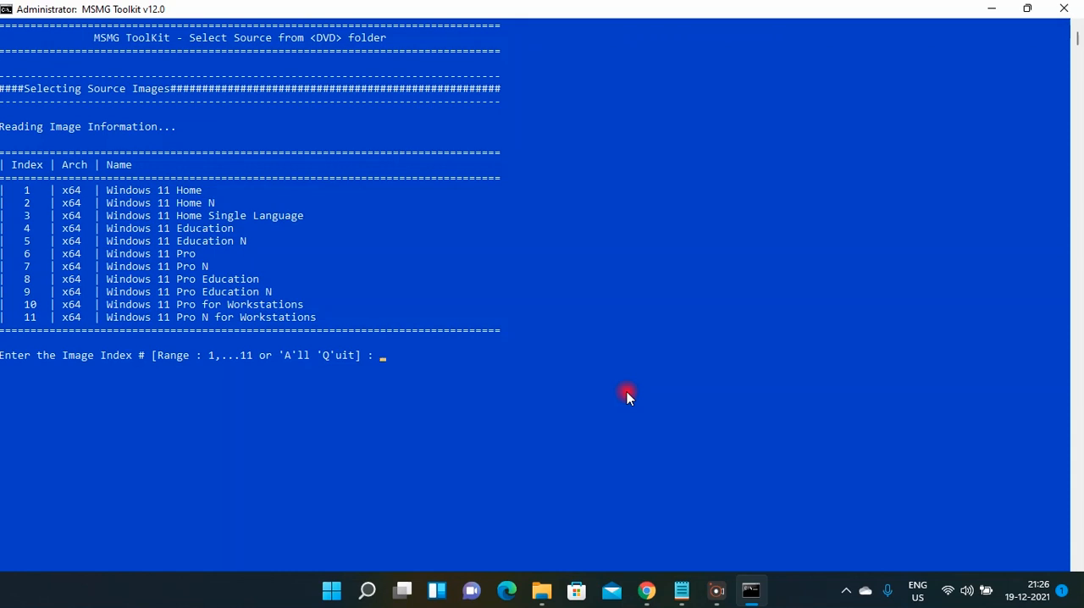
Mount the Windows 11 Pro image at index 6 with the Windows Setup boot image but without the recovery image, and return to the Main Menu.
left_click(626, 391)
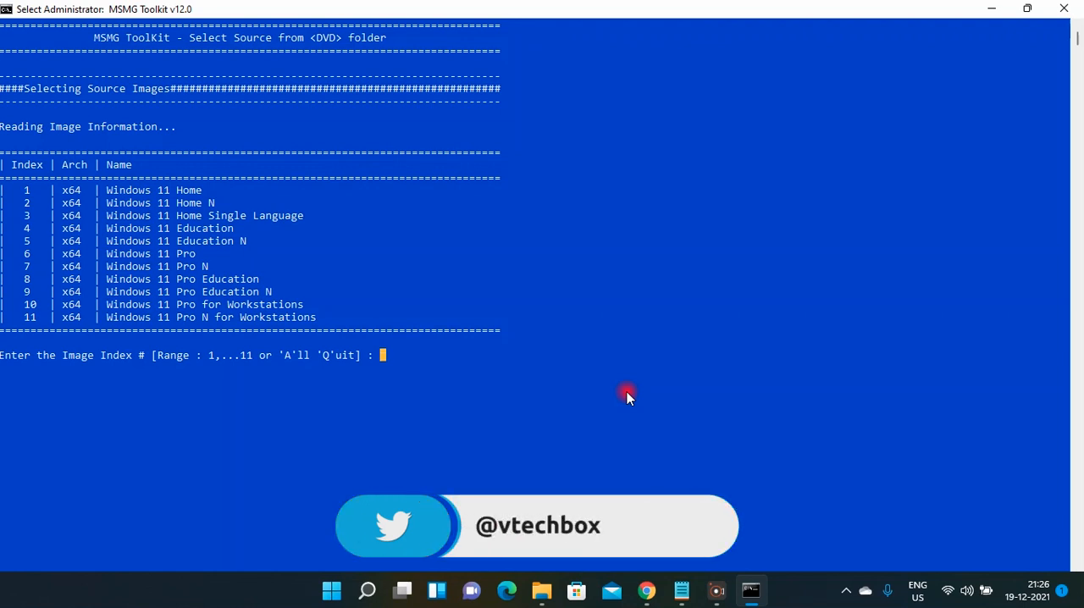
type("6")
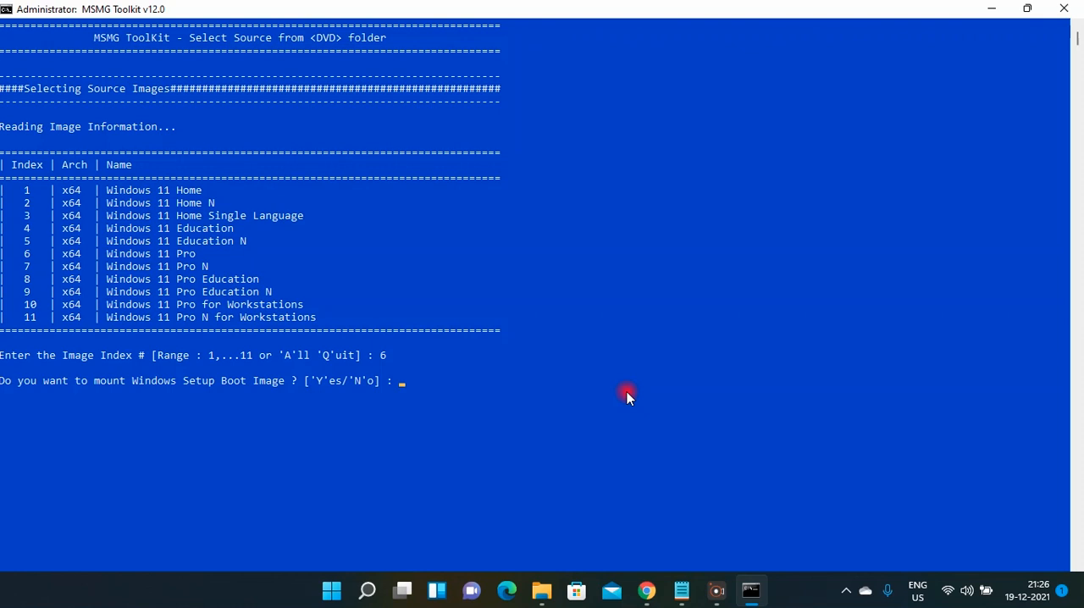
type("Y")
key("Return")
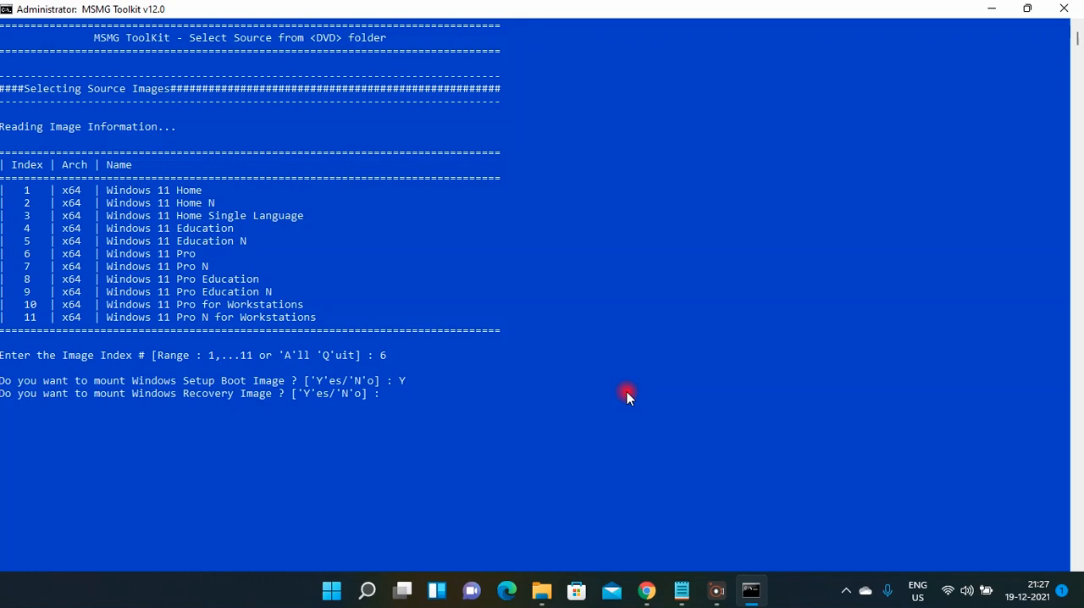
type("N")
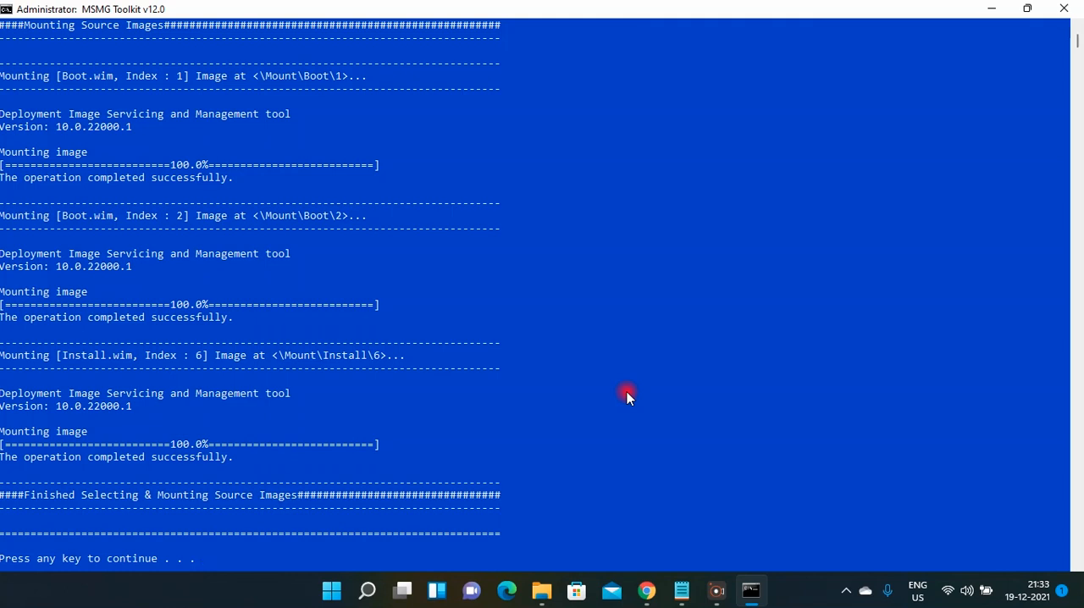
key("Return")
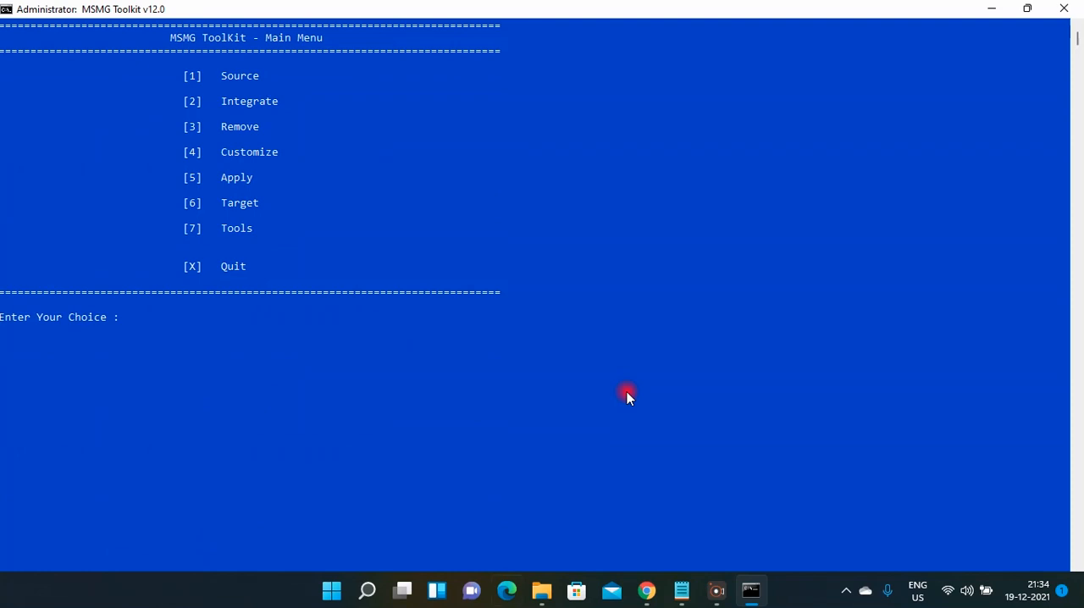
Eject the virtual DVD Drive (G:) holding the Windows 11 setup files from This PC, and close that File Explorer window.
mouse_move(542, 590)
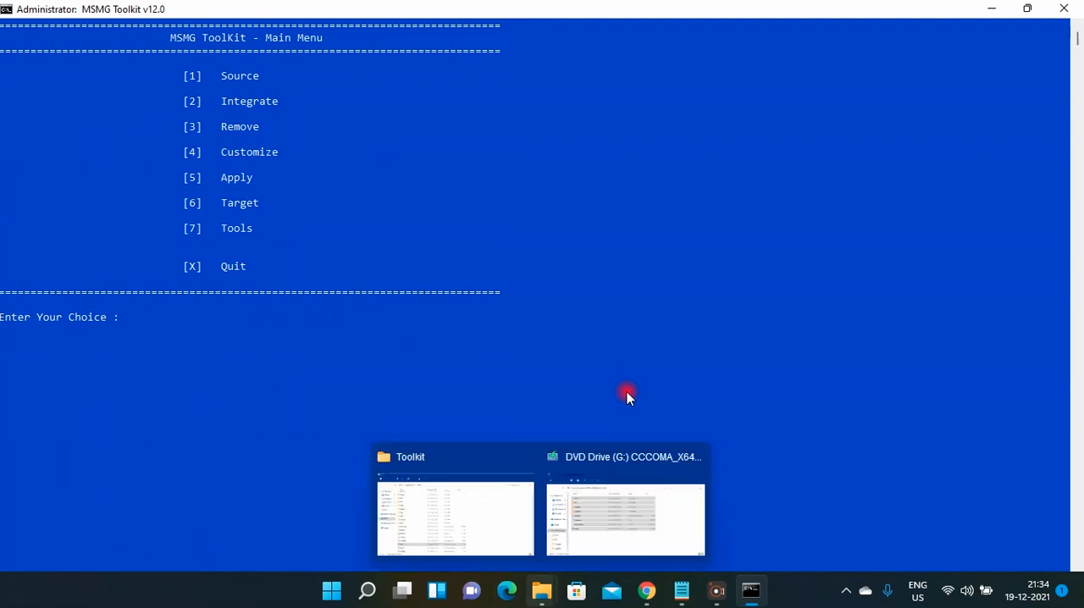
left_click(494, 408)
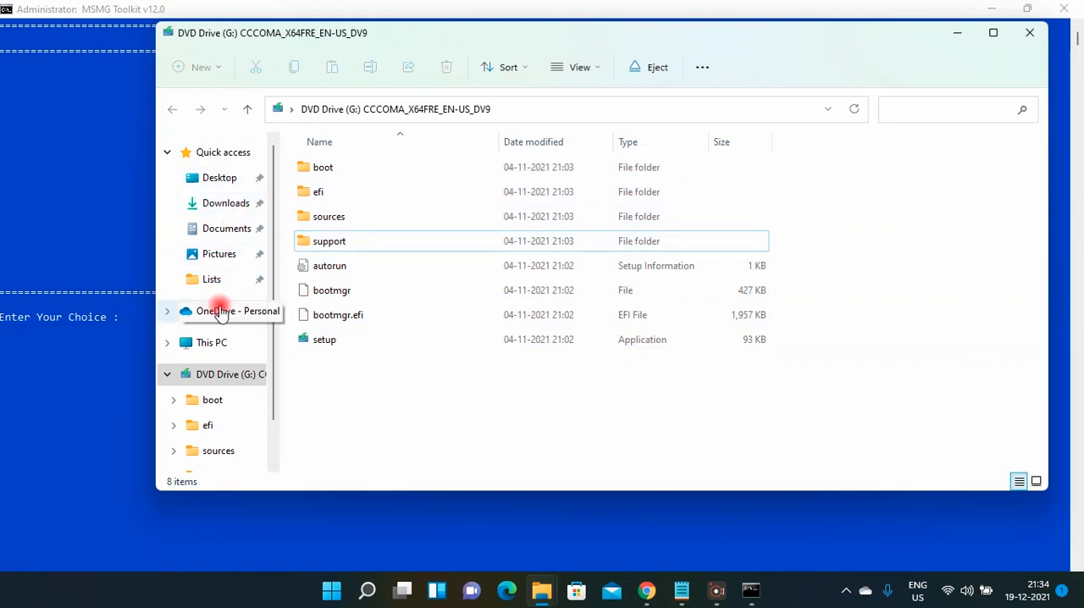
left_click(211, 342)
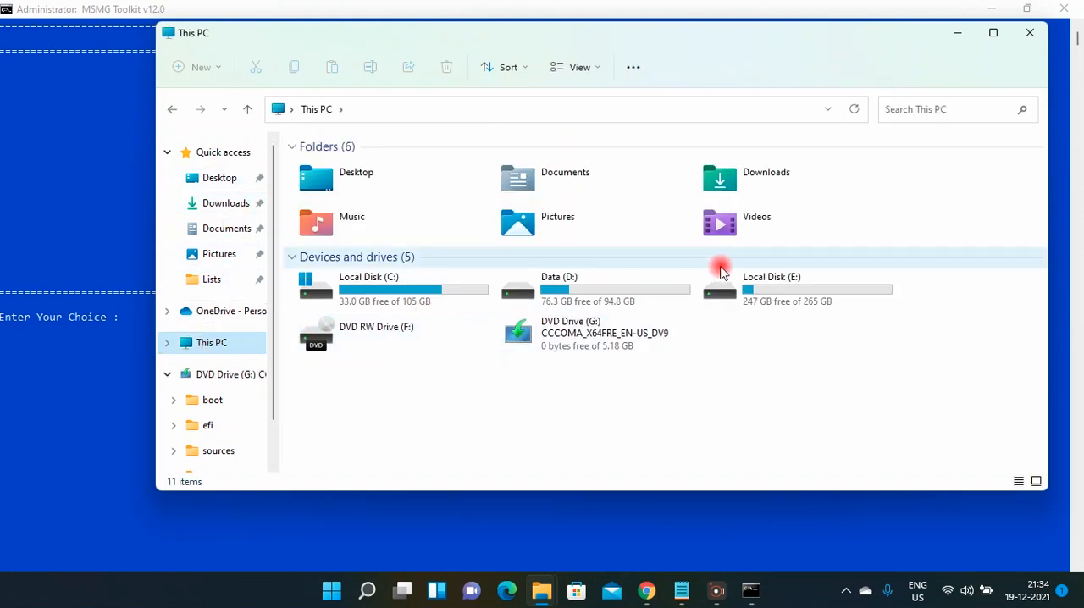
left_click(635, 322)
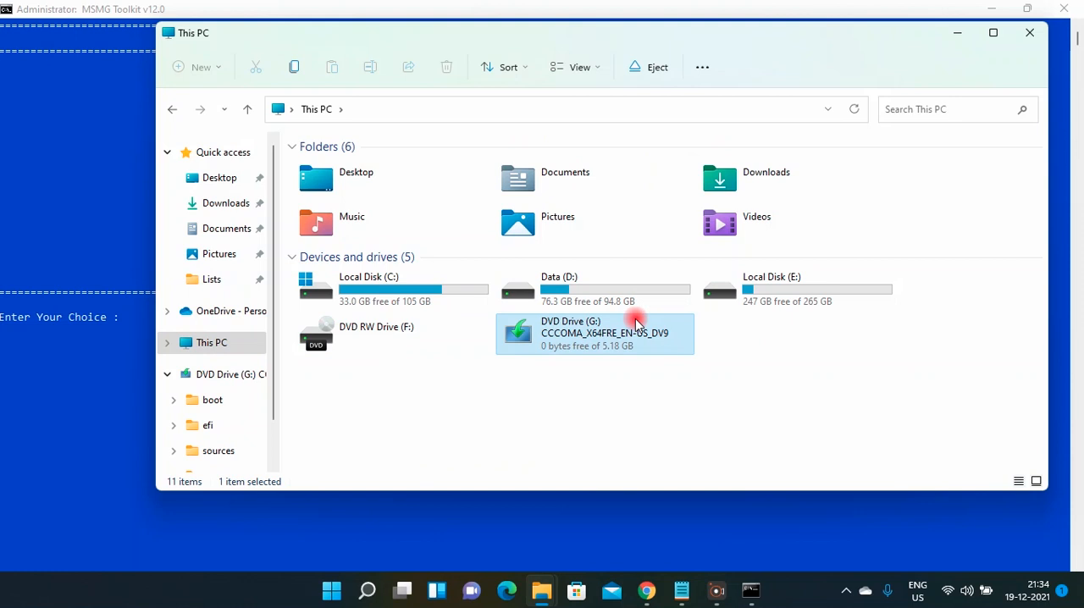
right_click(637, 324)
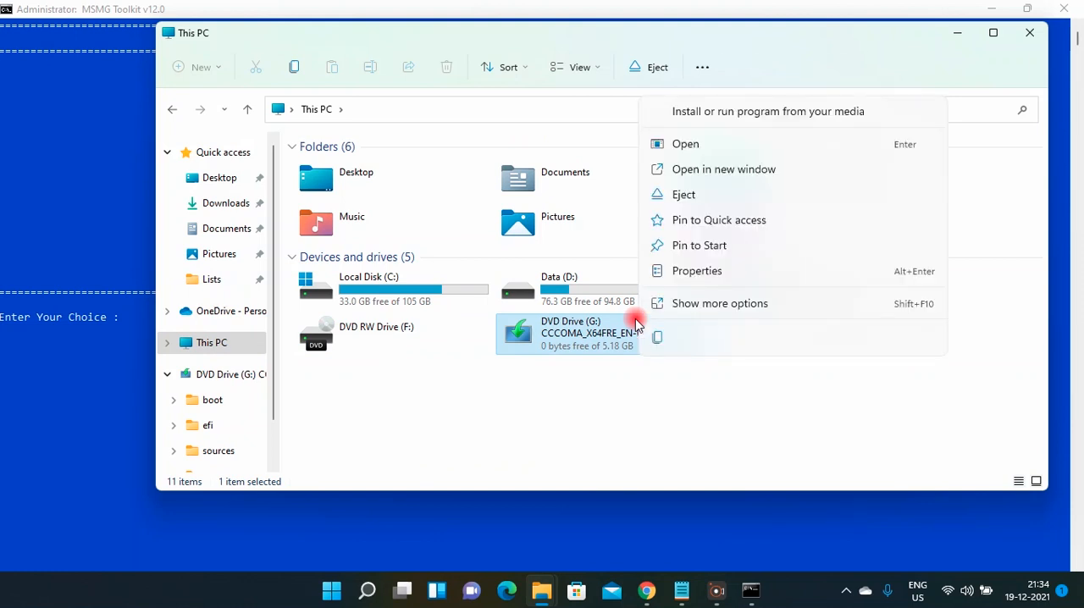
left_click(716, 194)
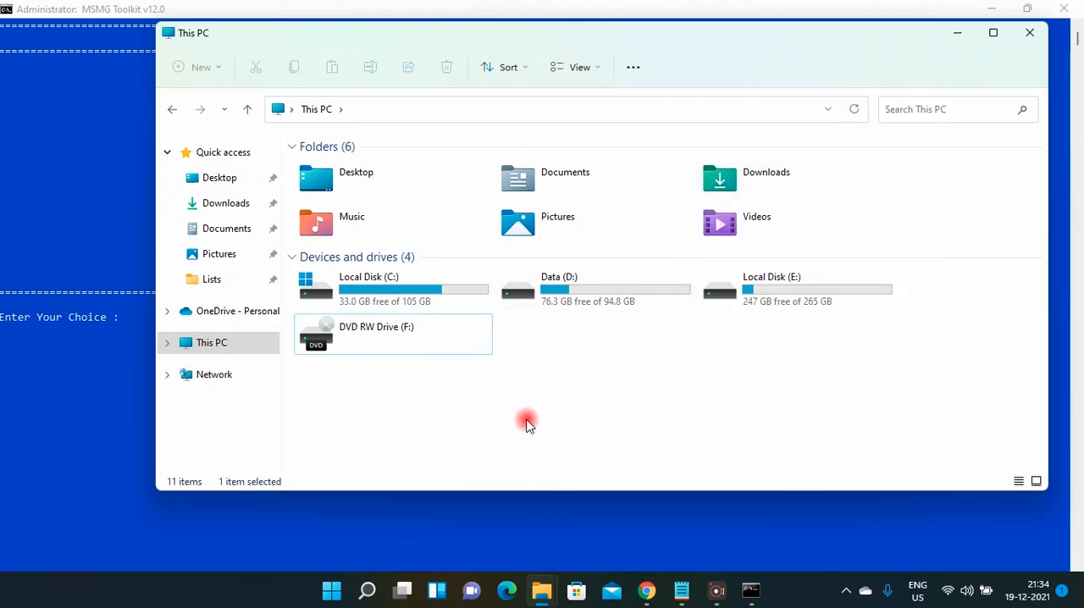
left_click(1032, 34)
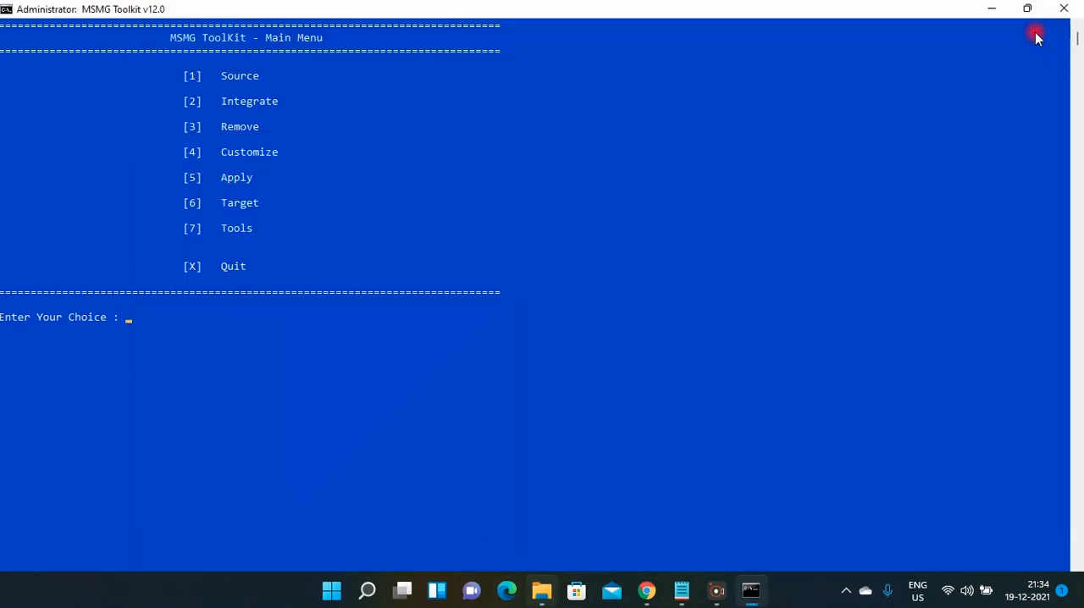
Open the mounted image folder Mount\Install\6 inside the C:\Toolkit folder in File Explorer.
mouse_move(542, 590)
left_click(538, 532)
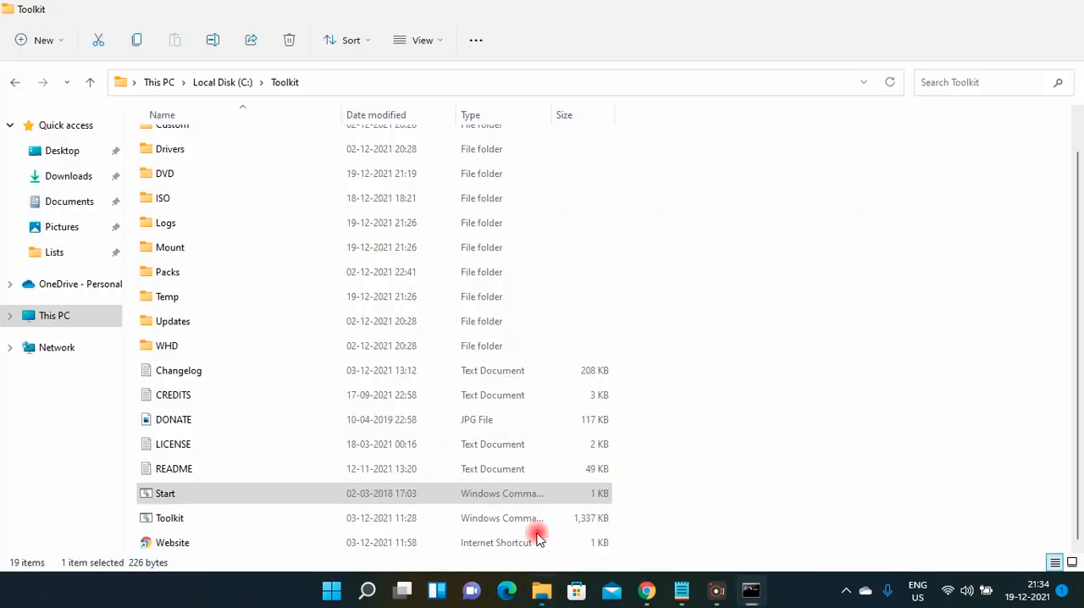
left_click(243, 250)
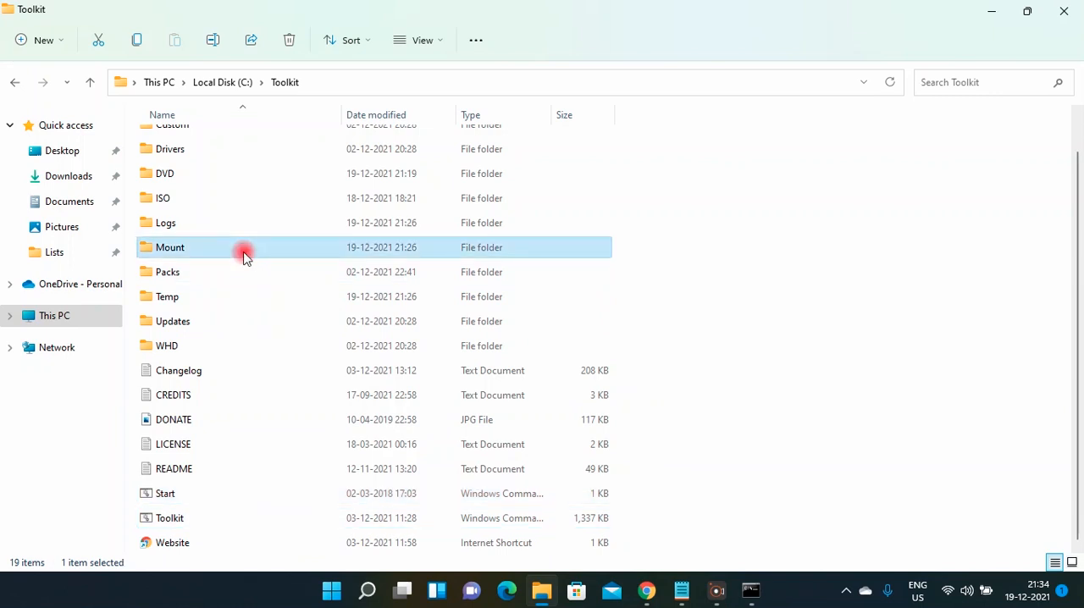
double_click(243, 250)
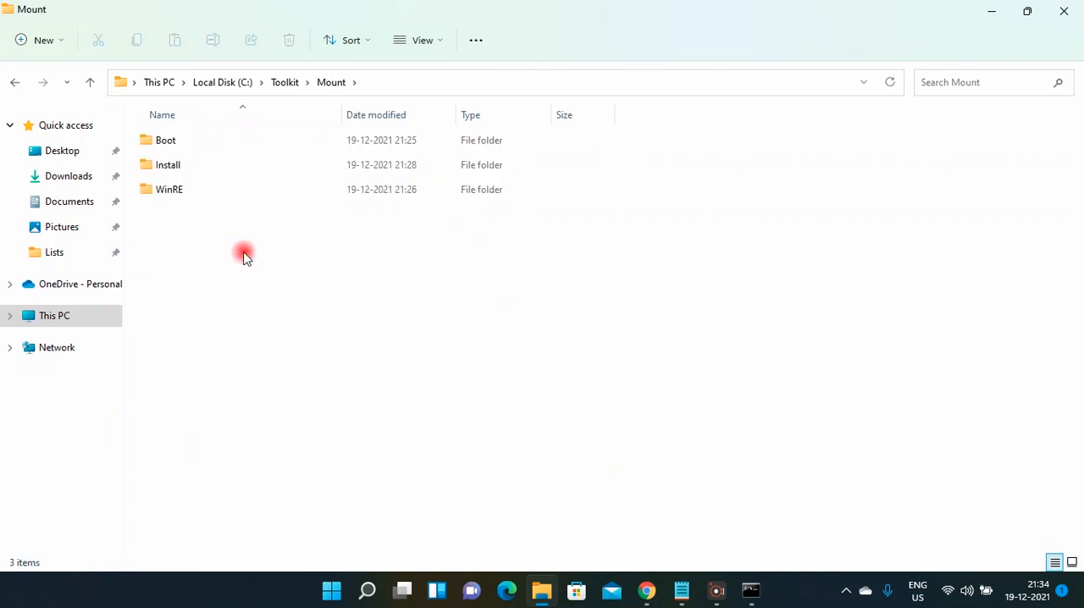
left_click(196, 169)
double_click(195, 169)
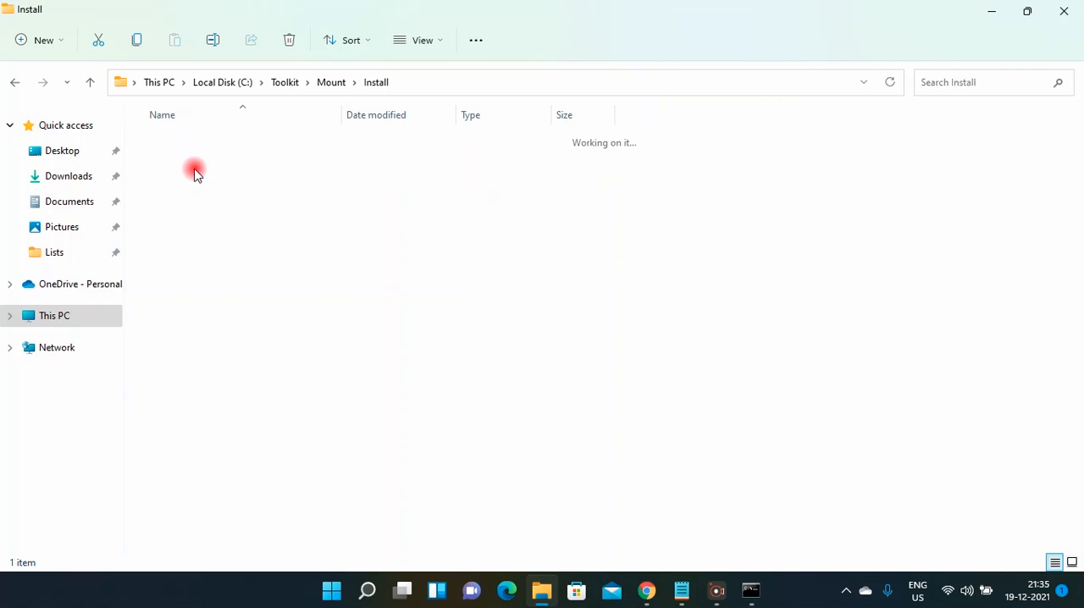
left_click(177, 142)
double_click(177, 143)
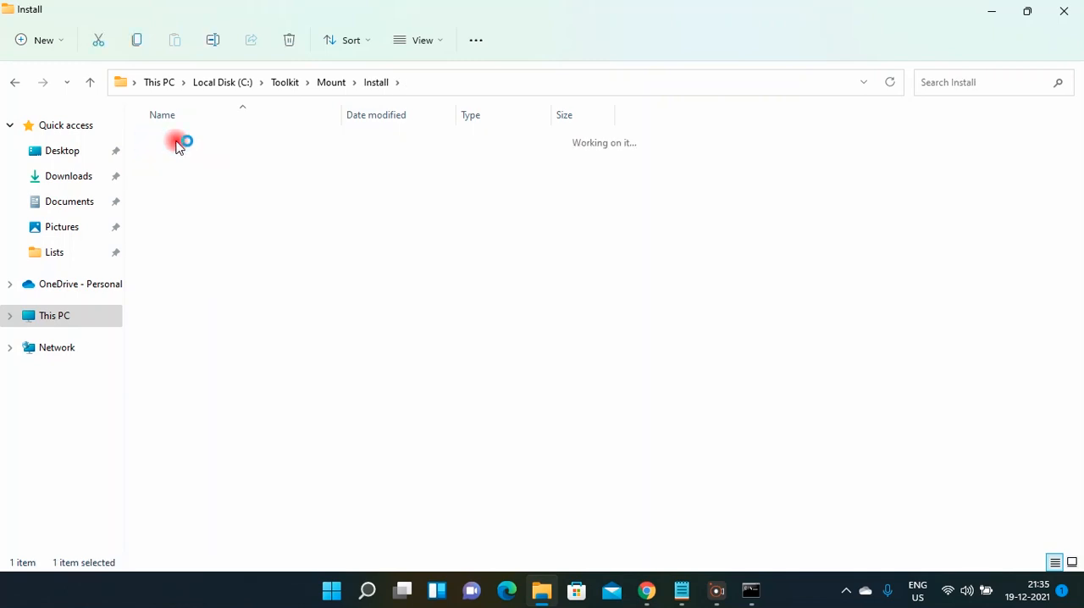
Open the Windows\System32\Recovery folder inside the mounted image.
left_click(188, 238)
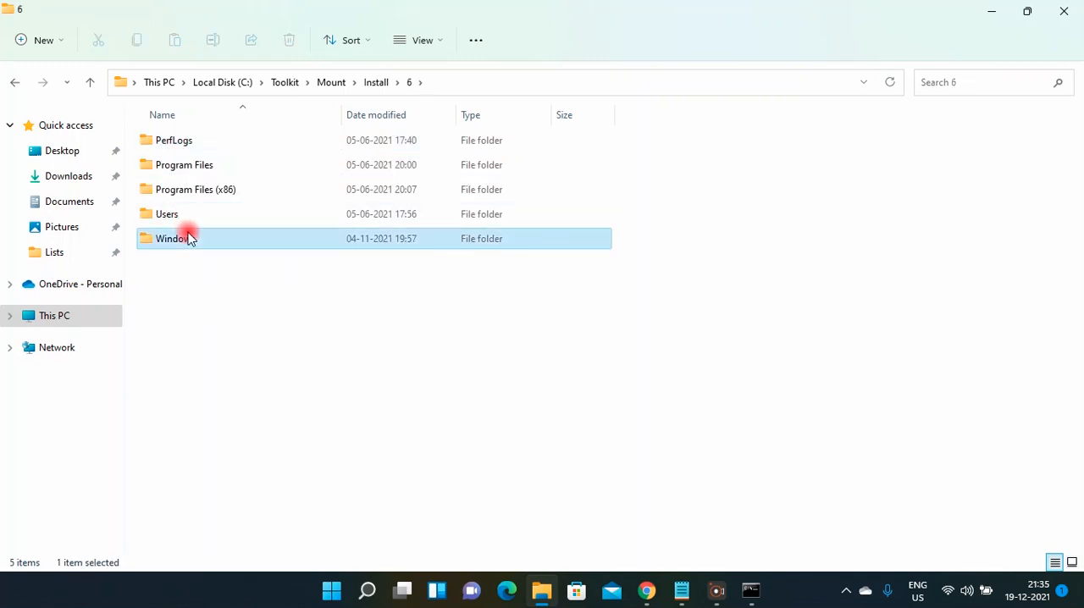
double_click(188, 238)
left_click(190, 240)
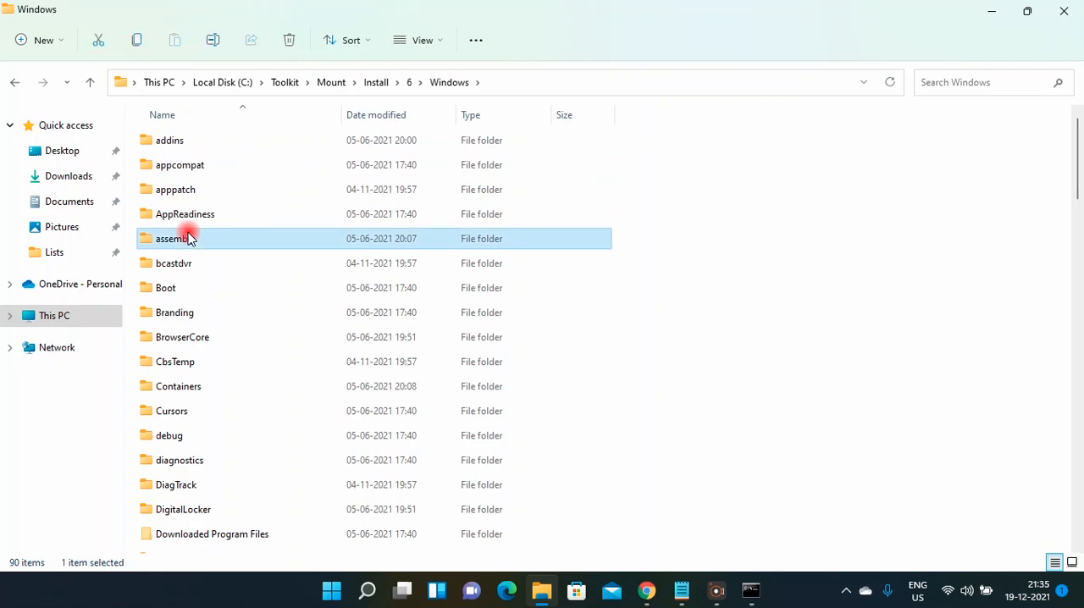
key("s")
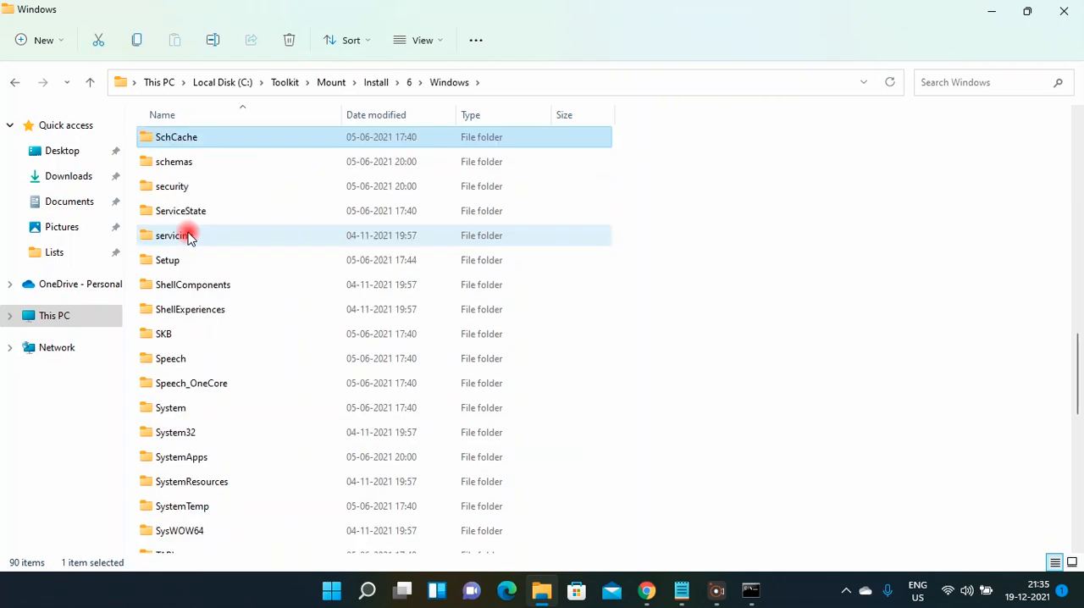
left_click(201, 436)
double_click(203, 436)
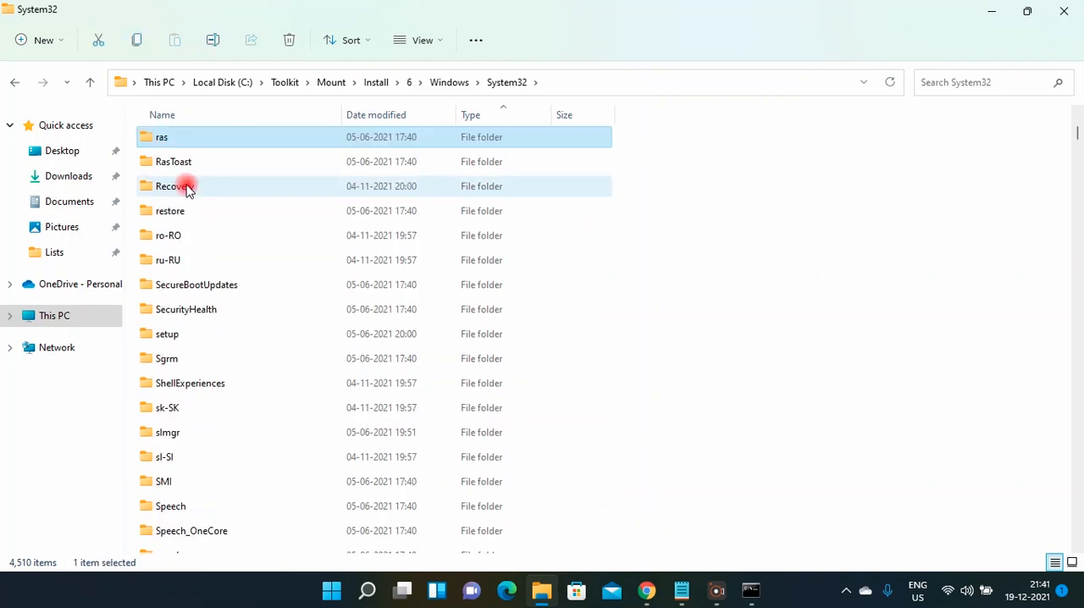
left_click(186, 188)
double_click(186, 188)
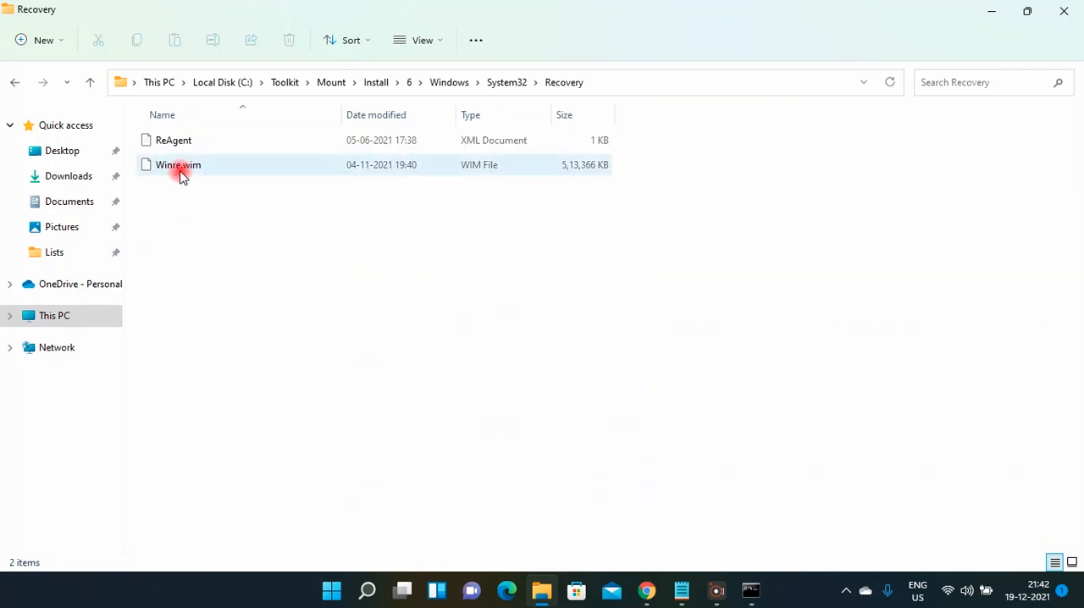
Permanently delete Winre.wim from the Recovery folder and minimize File Explorer to return to MSMG Toolkit.
left_click(179, 174)
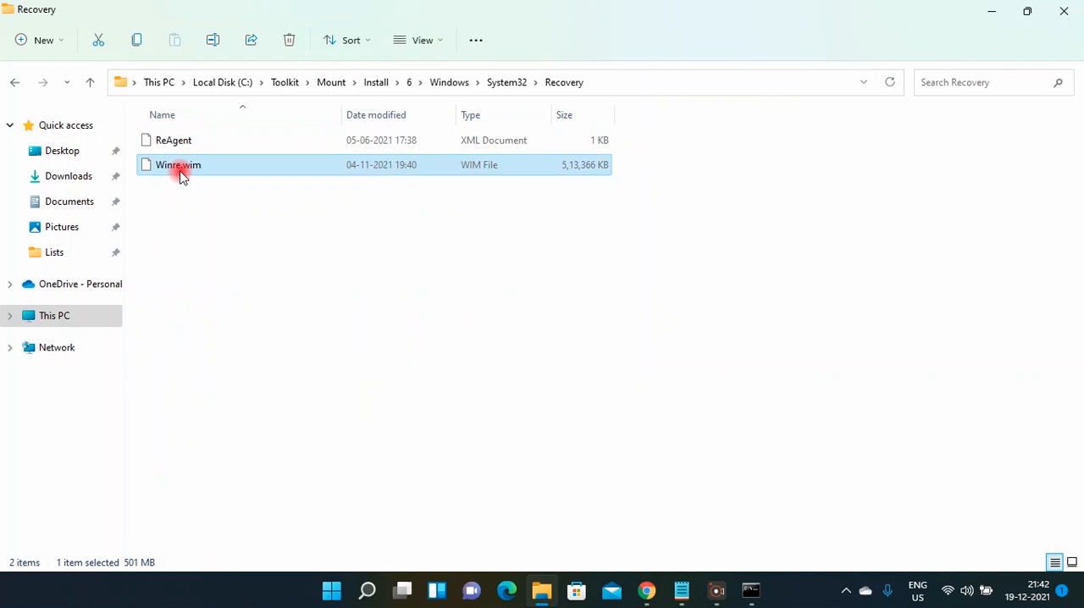
key("shift+Delete")
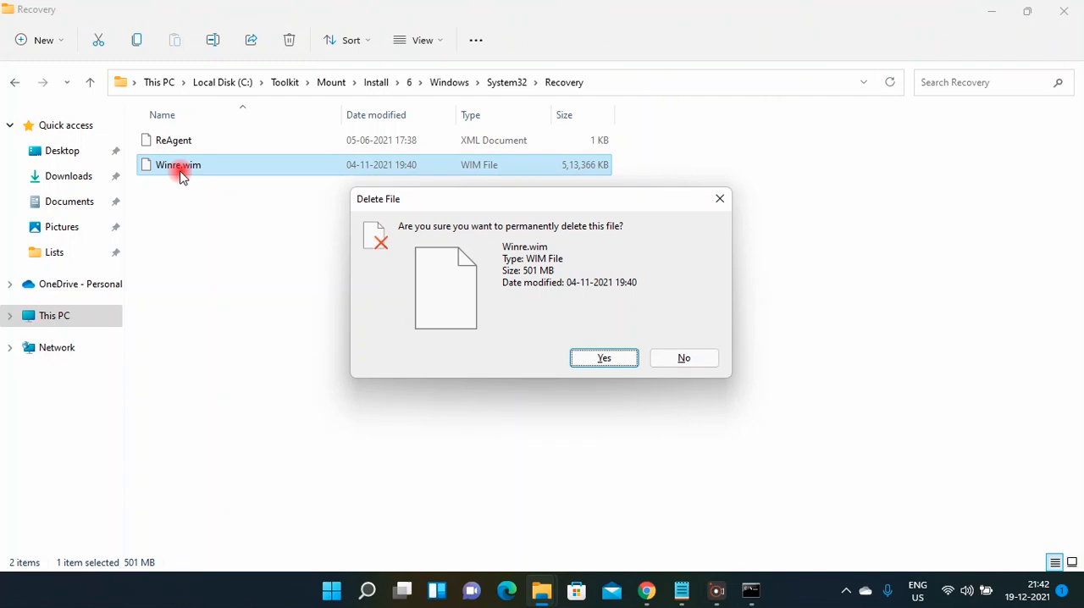
key("Return")
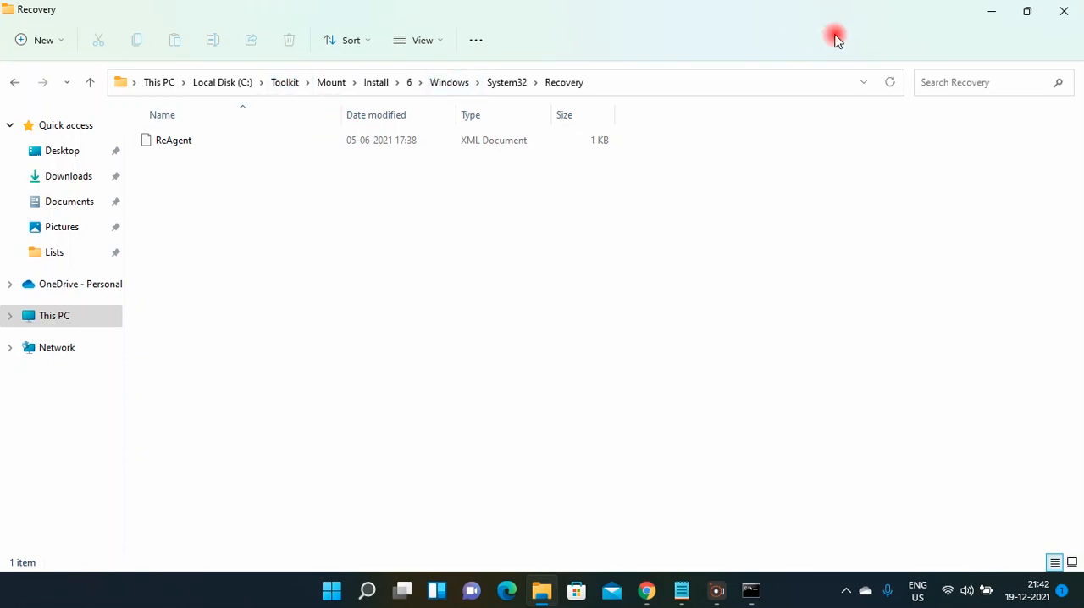
left_click(988, 10)
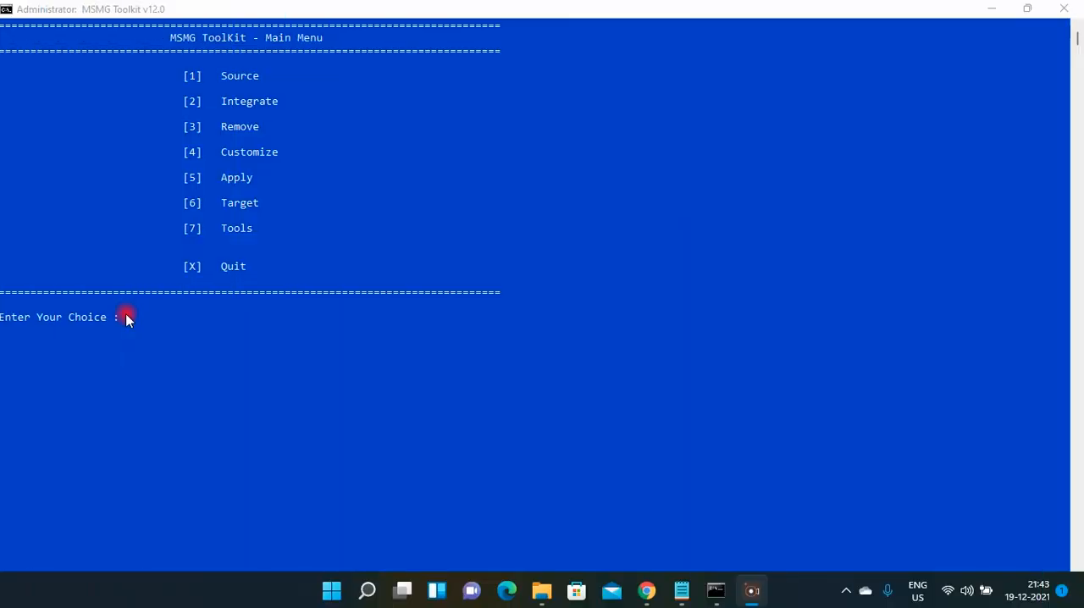
Go to Remove Windows Components, choose Select Windows Components, and open the Internet category.
left_click(127, 320)
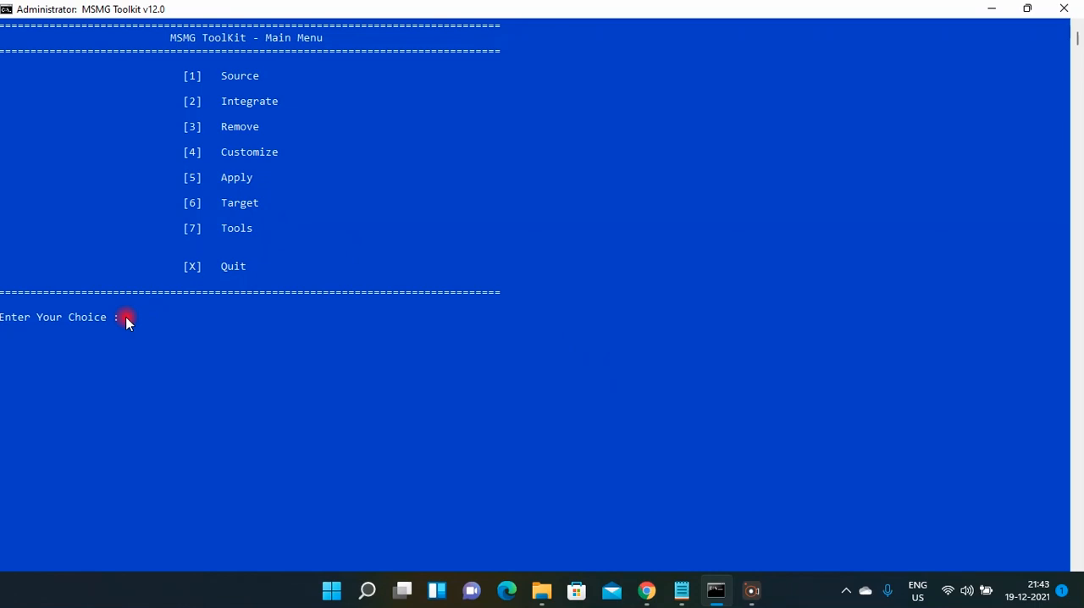
type("3")
key("Return")
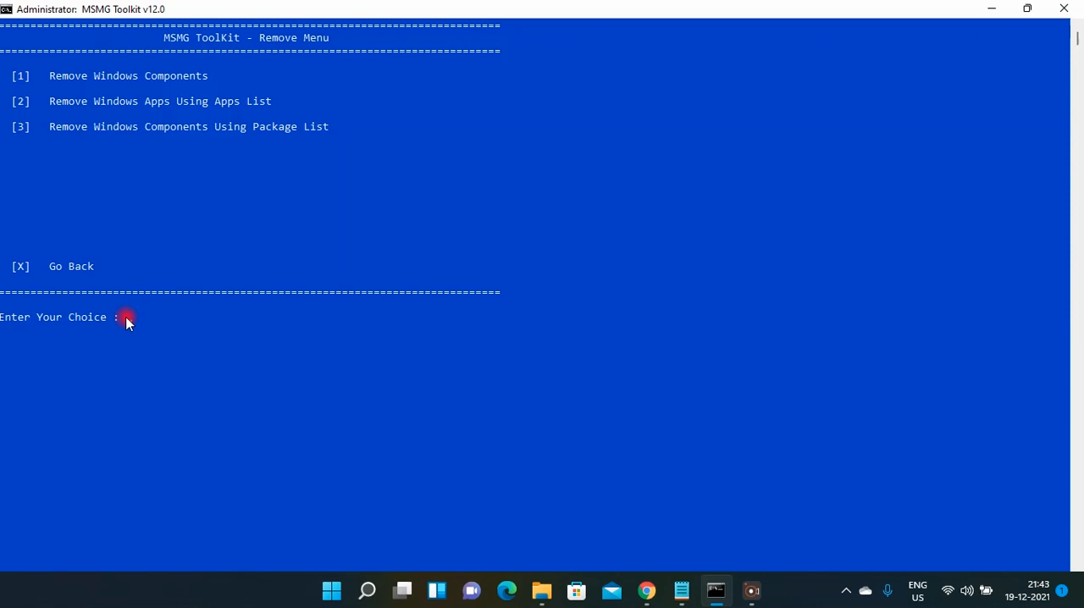
type("1")
key("Return")
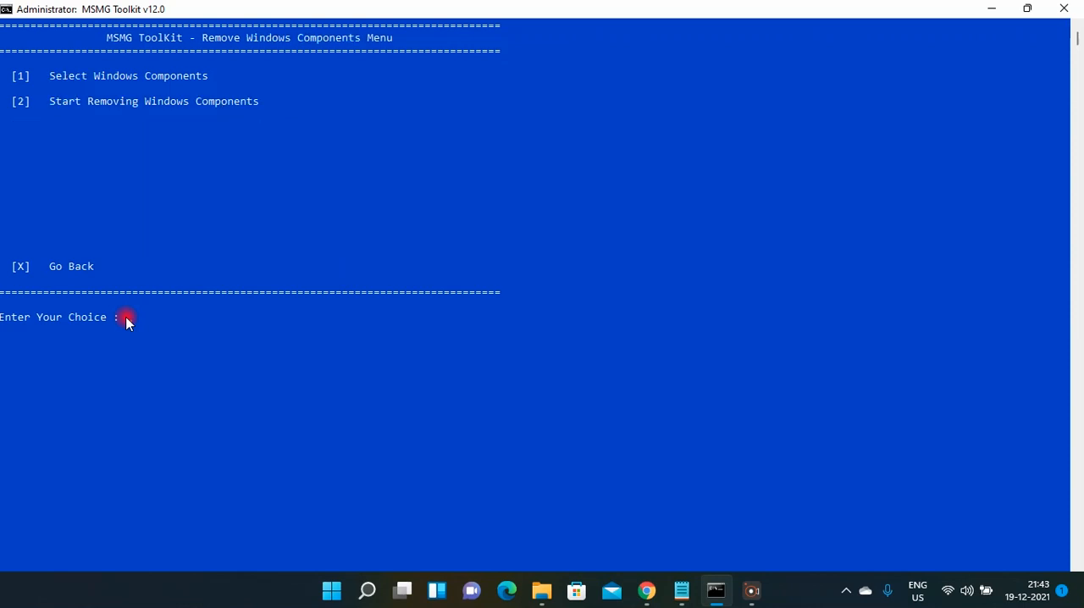
type("1")
key("Return")
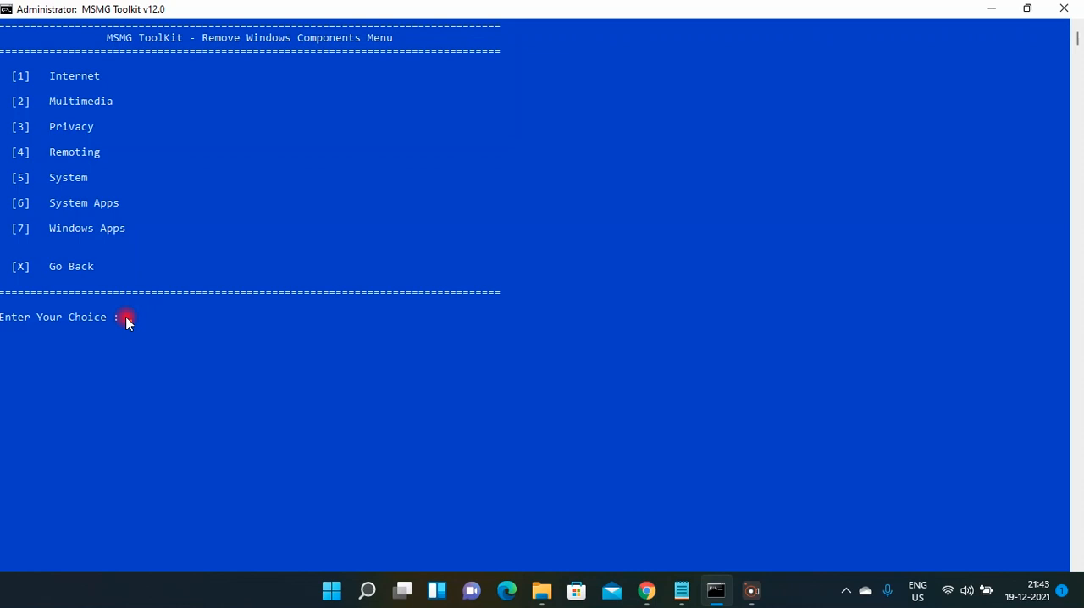
type("1")
key("Return")
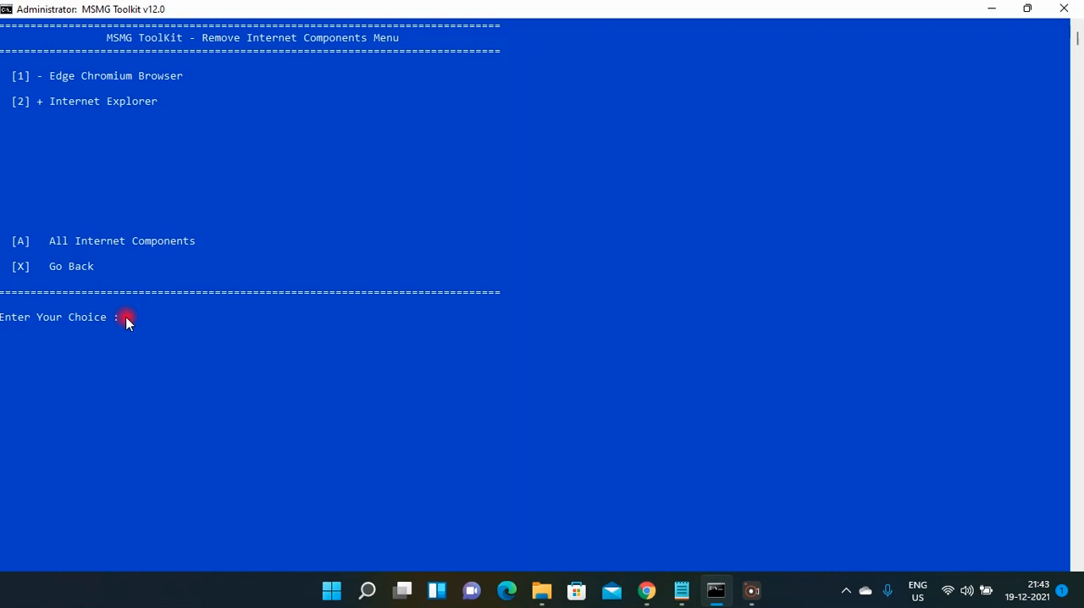
Leave the Internet category and toggle Game Explorer in the Multimedia category, returning to the component categories.
type("x")
key("Return")
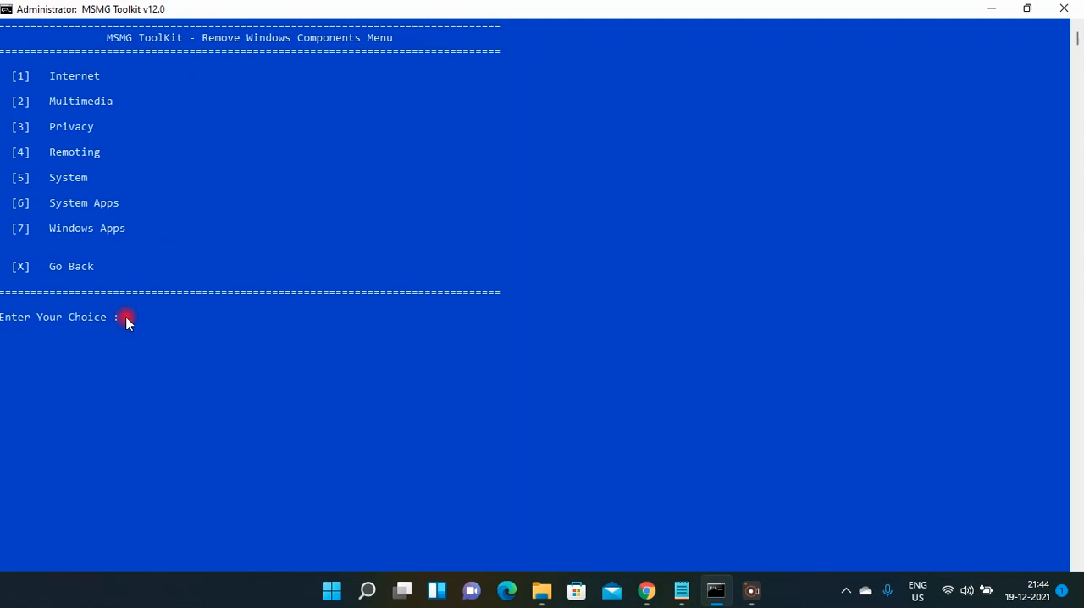
type("2")
key("Return")
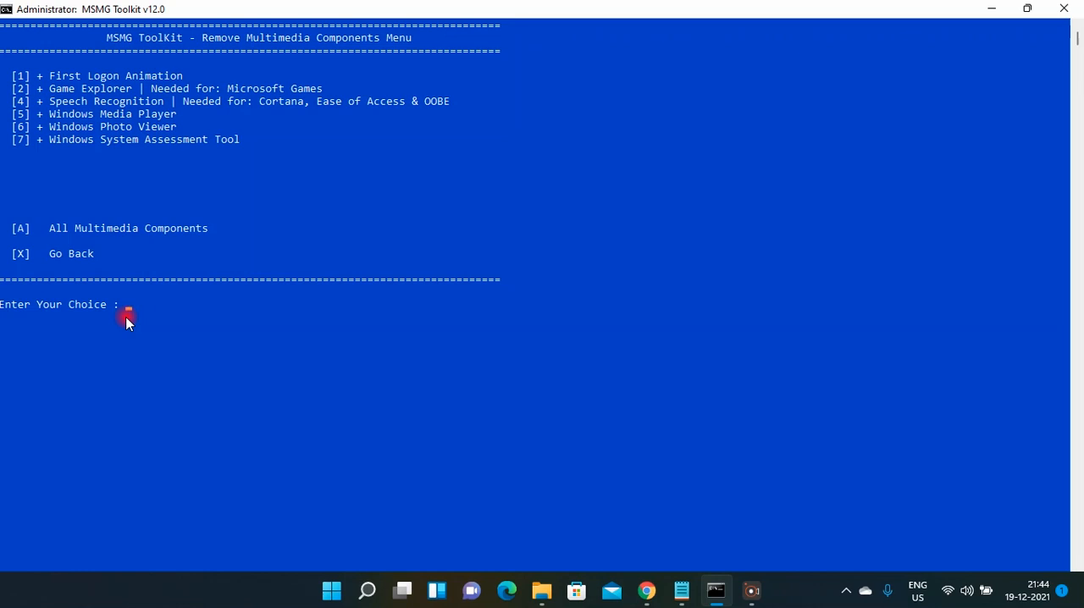
type("2")
key("Return")
type("x")
key("Return")
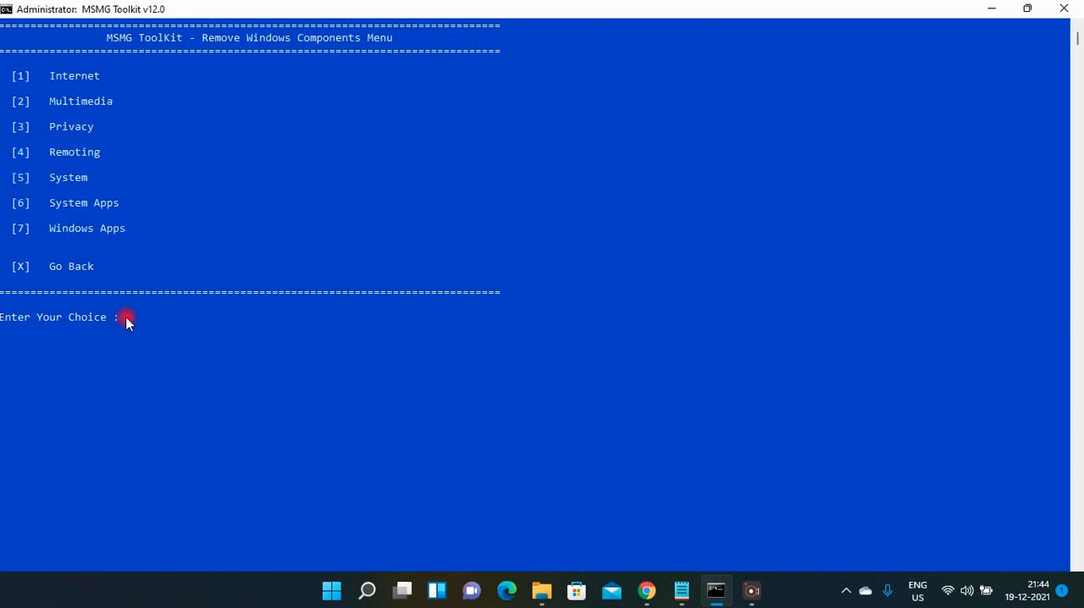
Toggle Assigned Access in the Privacy category and return to the component categories.
type("3")
key("Return")
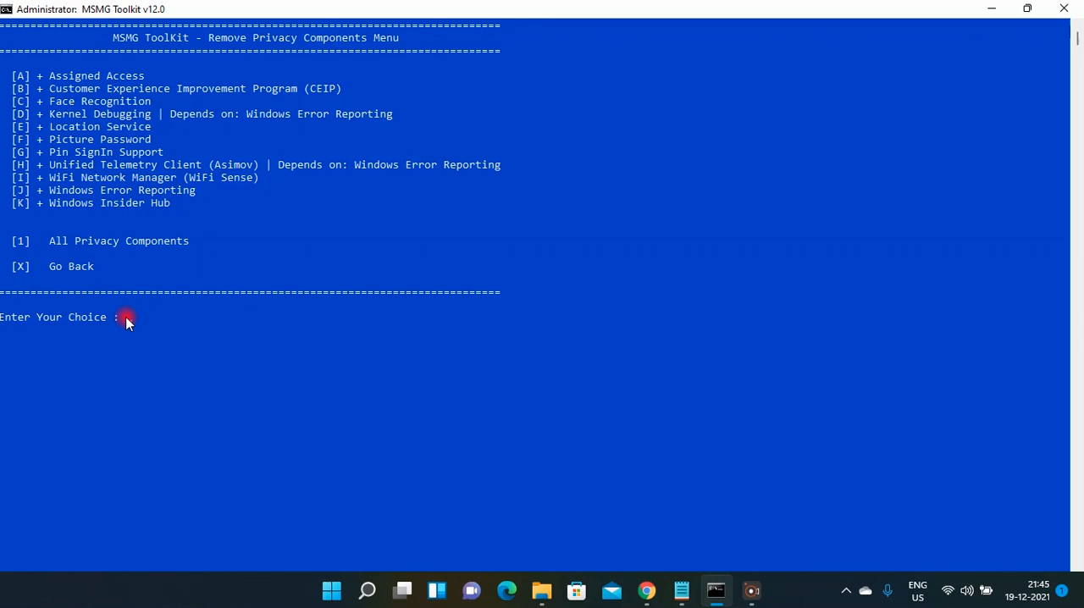
type("a")
key("Return")
type("x")
key("Return")
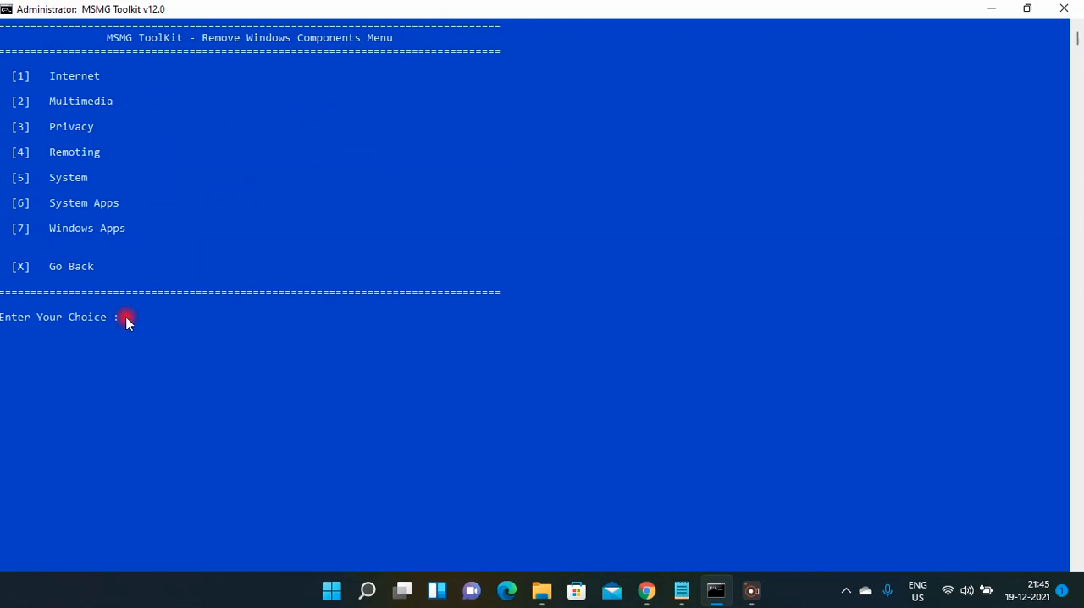
Toggle MultiPoint Connector in the Remoting category and go back to the list of component categories.
type("4")
key("Return")
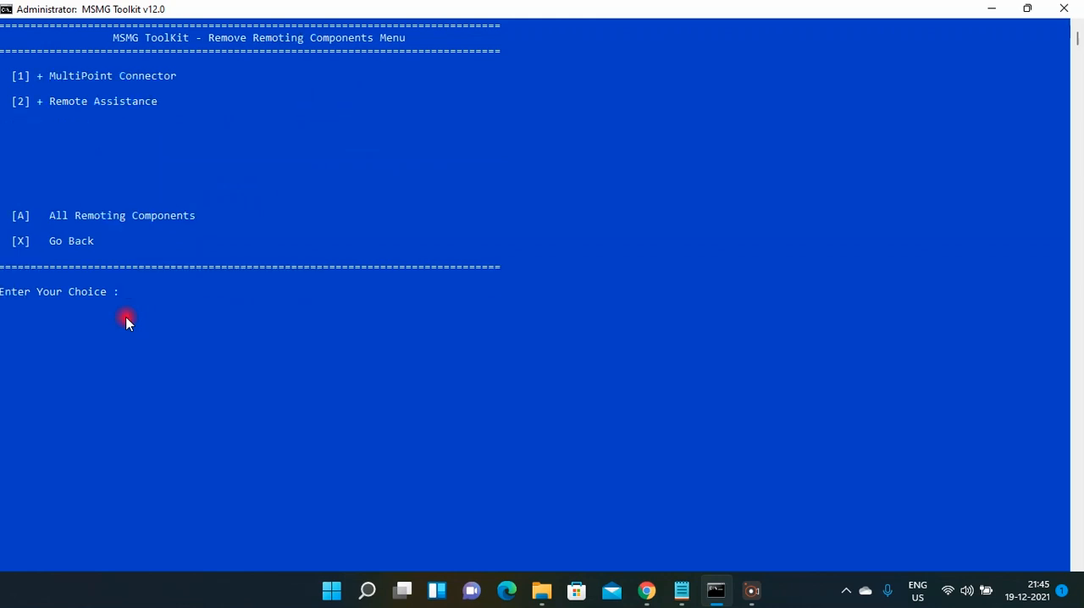
type("1")
key("Return")
type("x")
key("Return")
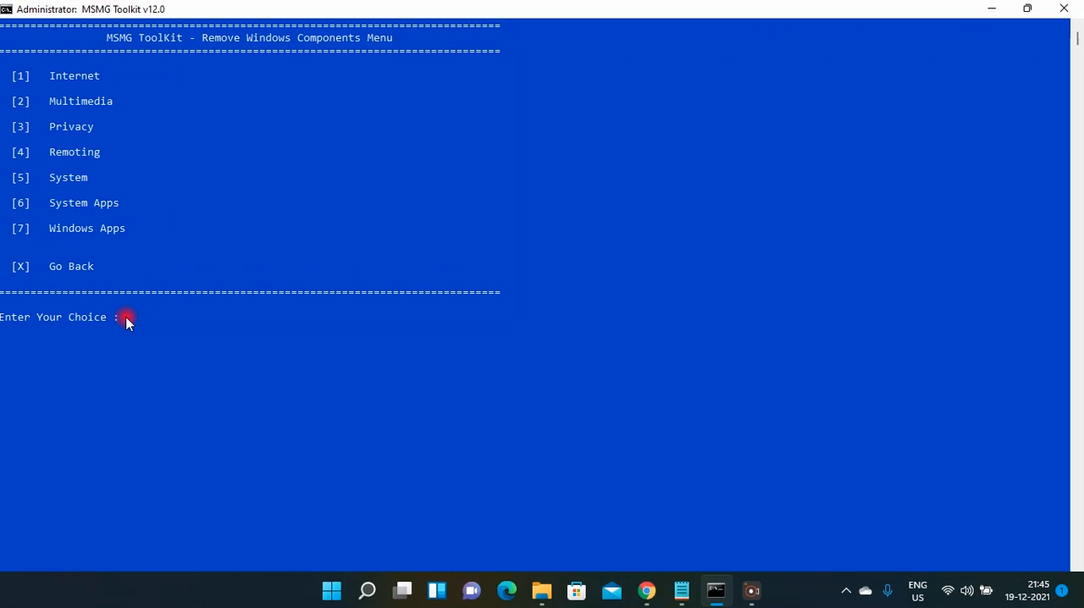
In the System category, toggle Device Lockdown, Ease of Access Themes and Wordpad, and return to the component categories.
type("5")
key("Return")
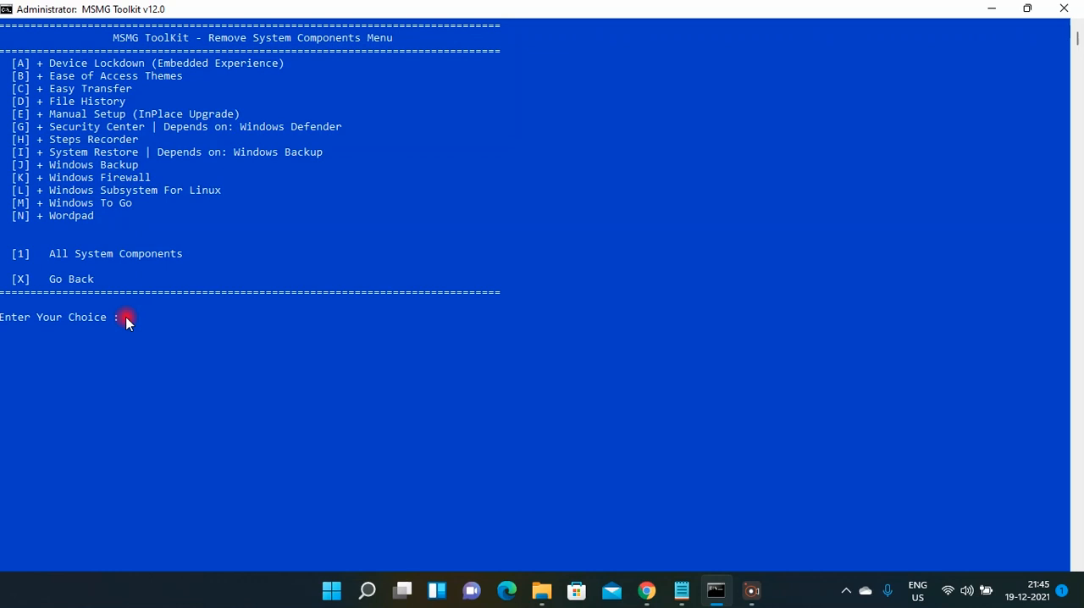
type("A")
key("Return")
type("B")
type("N")
key("Return")
type("X")
key("Return")
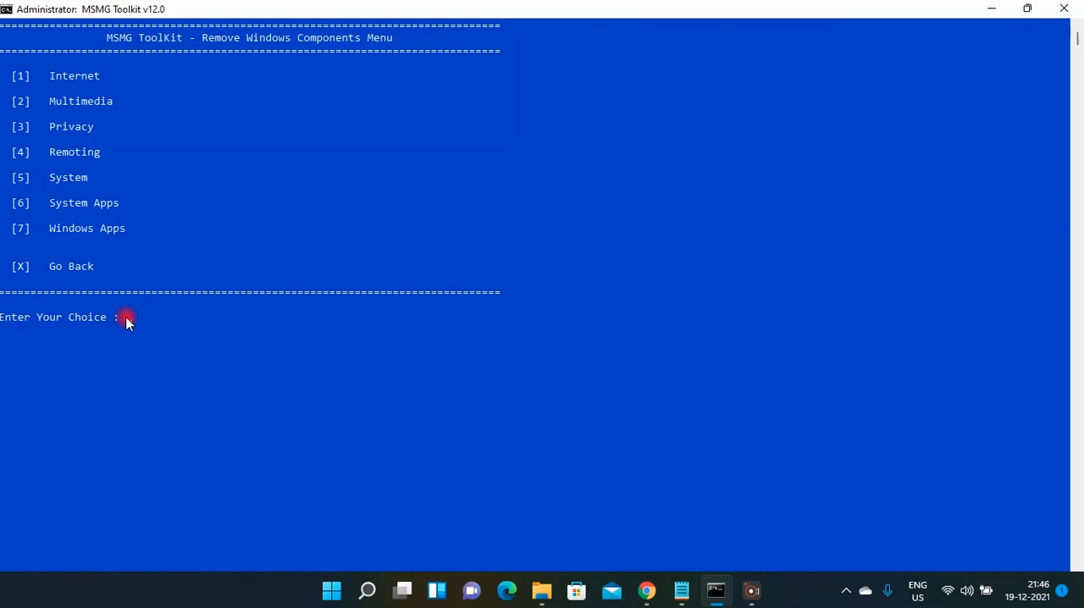
Review the removal selections in the System Apps and Windows Apps categories, and return to the component categories.
type("6")
key("Return")
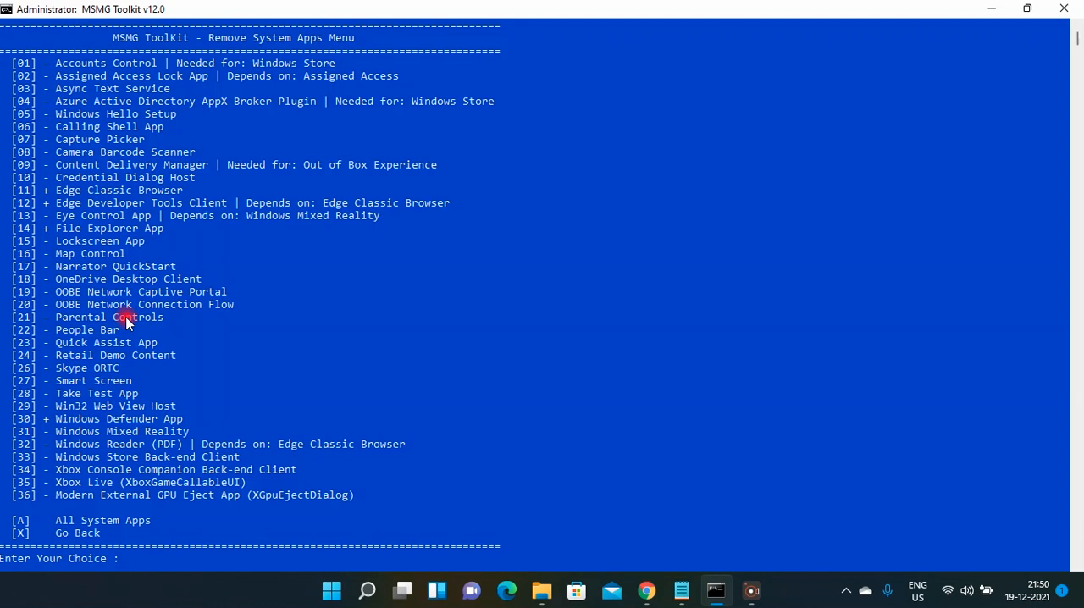
type("X")
key("Return")
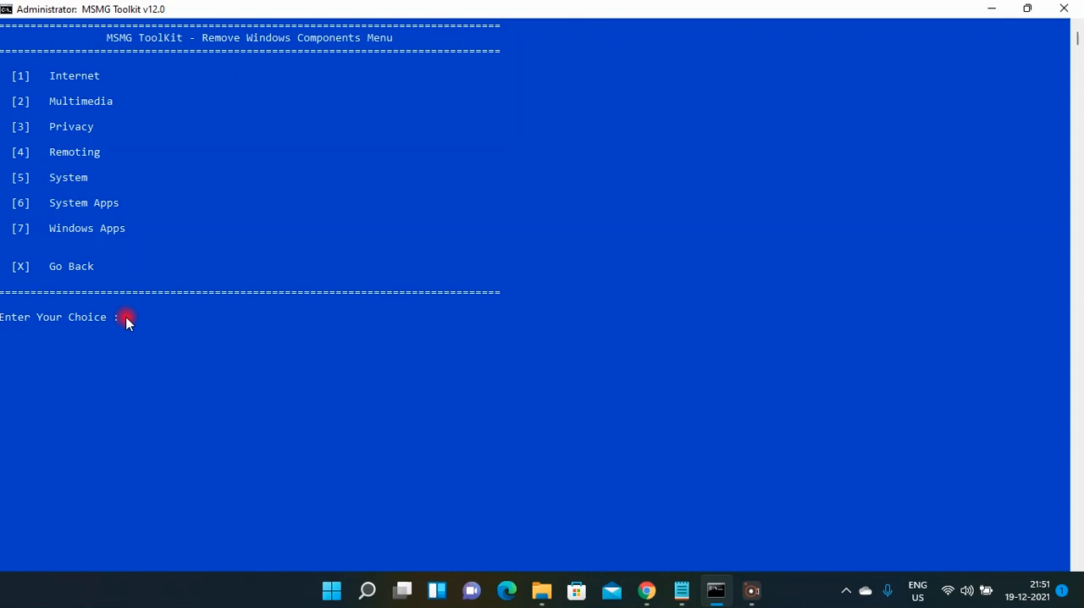
type("7")
key("Return")
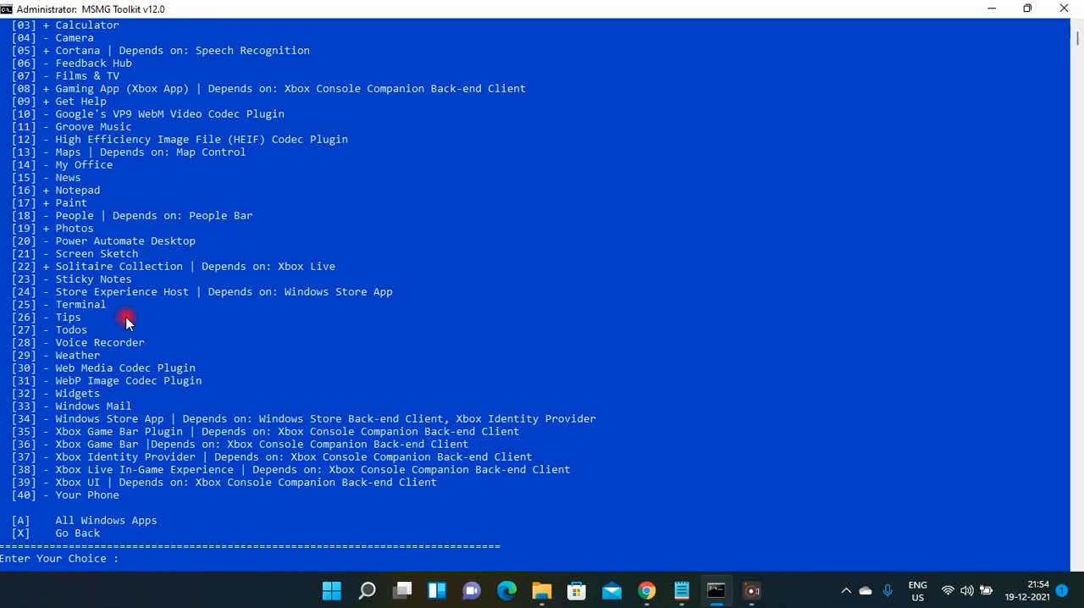
type("x")
key("Return")
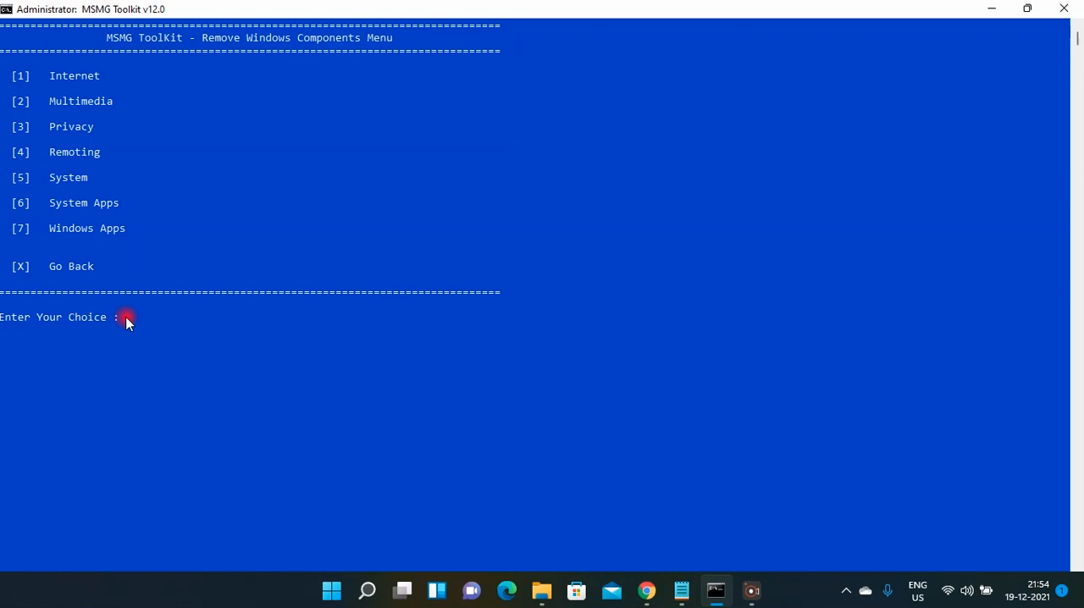
Start removing the selected Windows components from the image and go back to the Remove menu.
key("x")
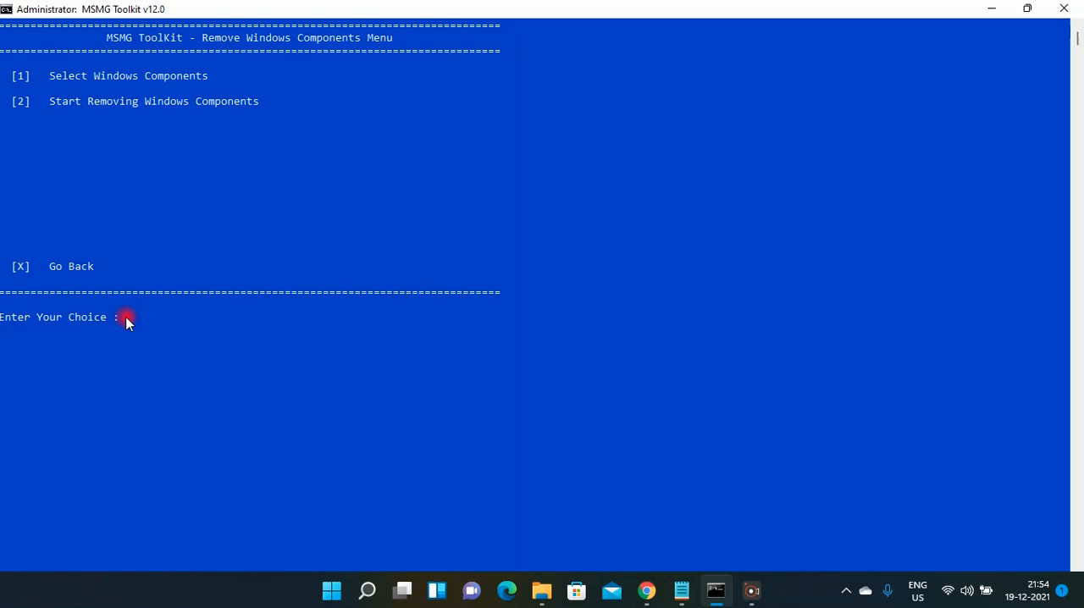
key("2")
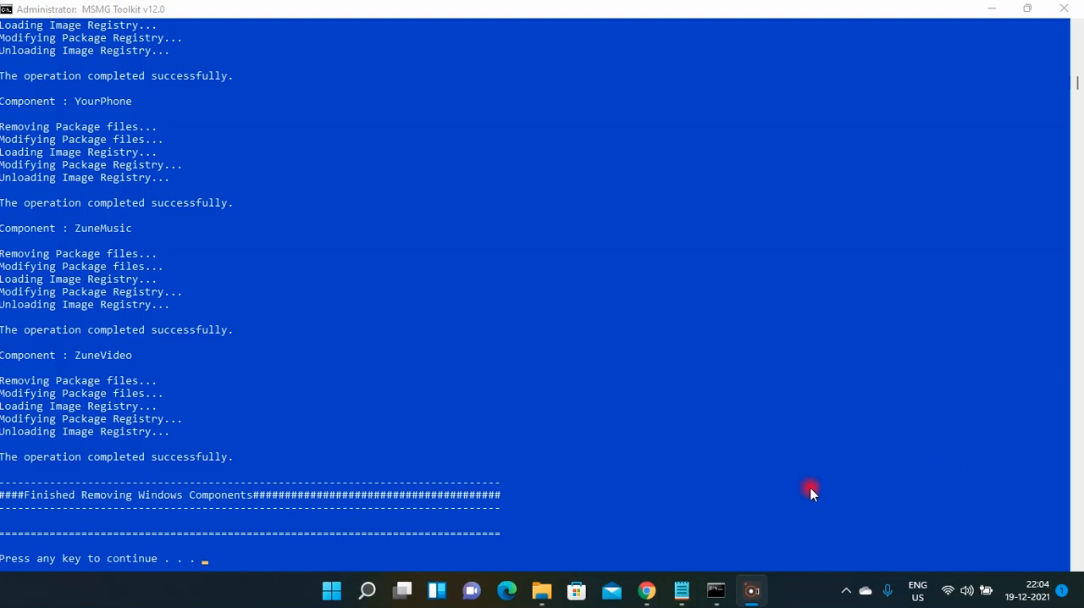
left_click(205, 560)
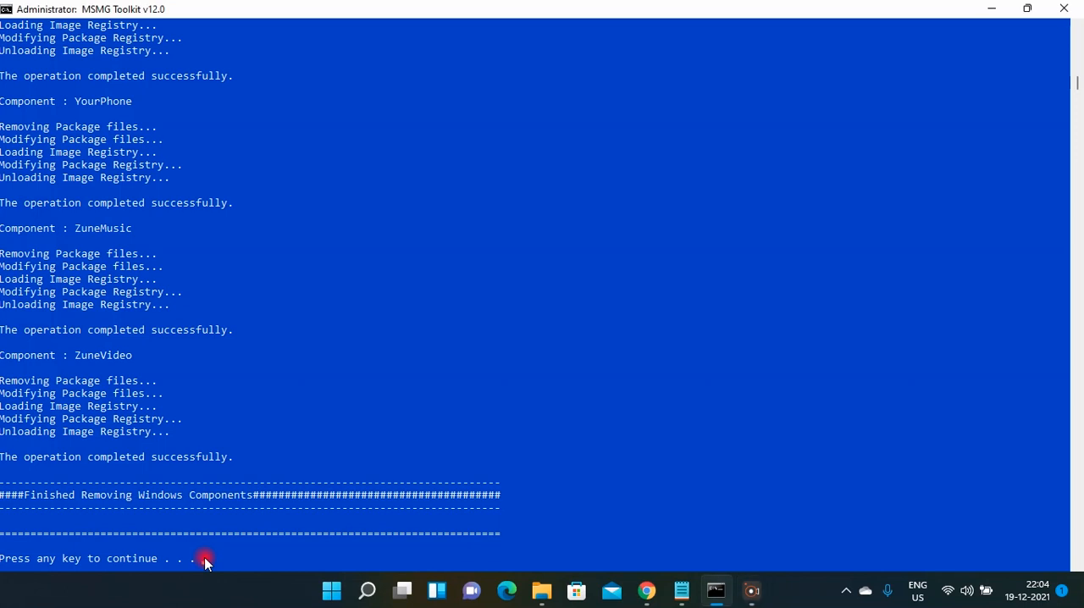
key("Return")
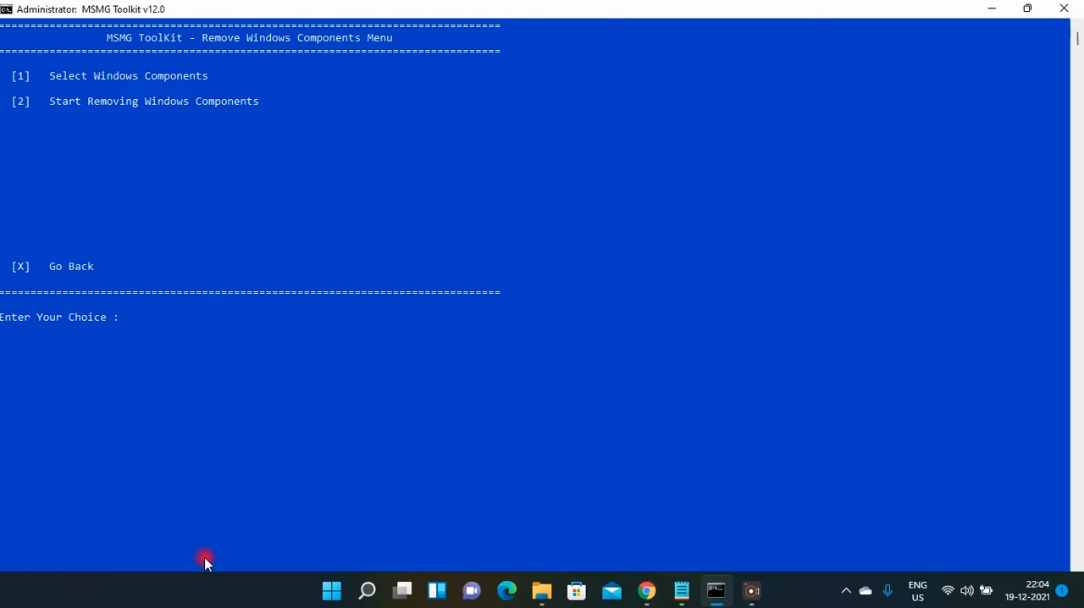
type("x")
key("Return")
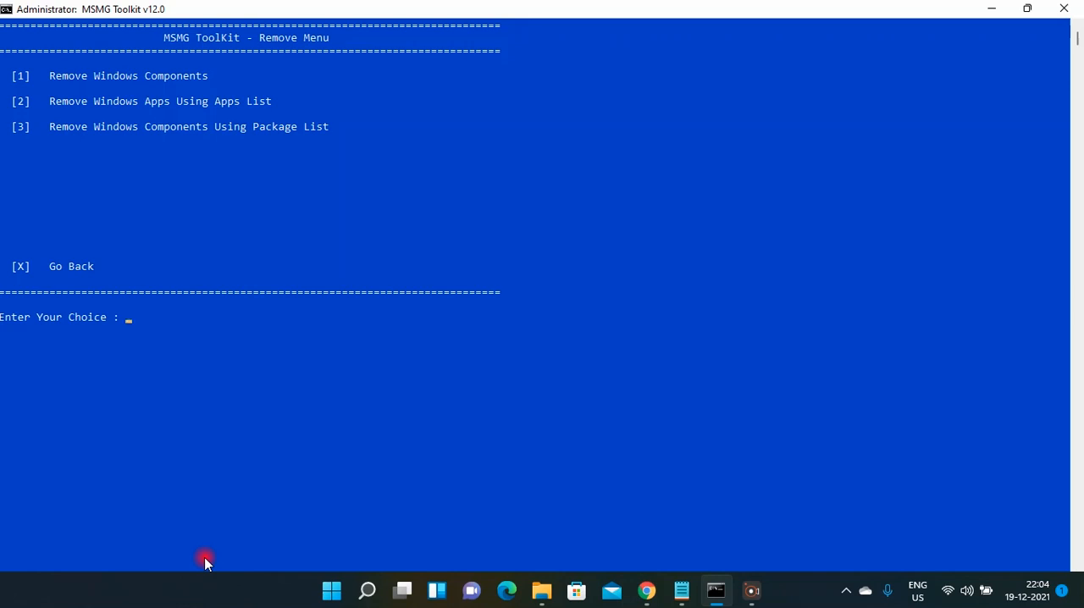
Remove Windows apps from the image using the apps list and return to the Remove menu.
type("2")
key("Return")
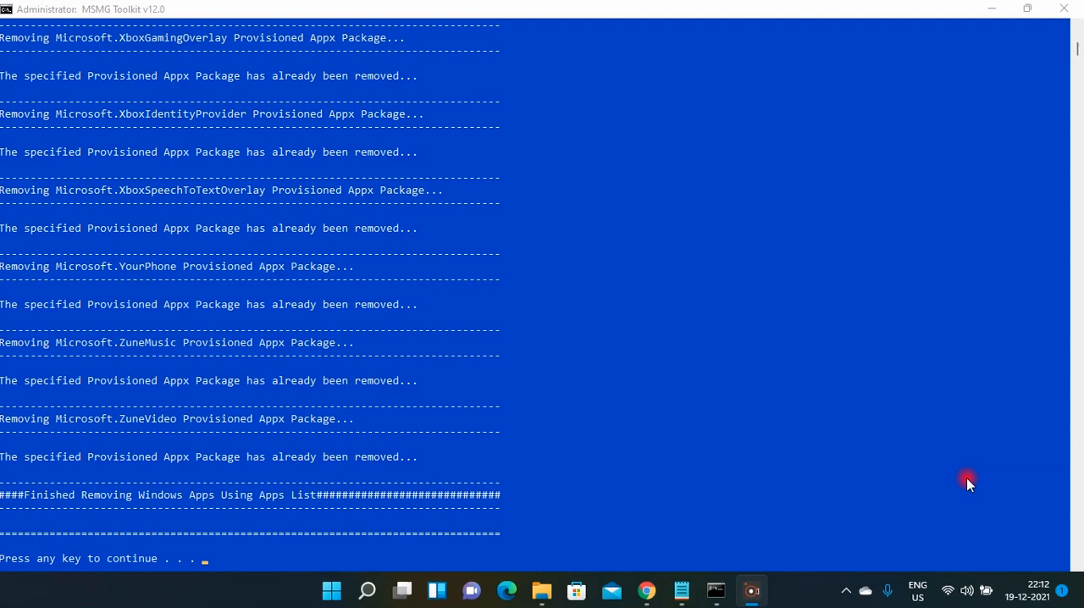
left_click(182, 546)
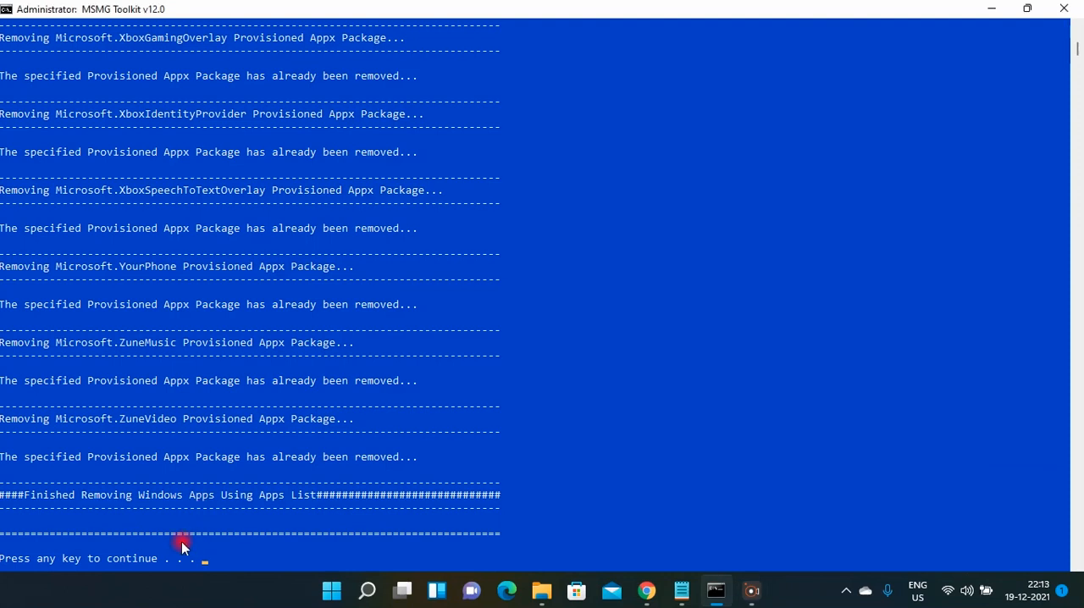
key("Return")
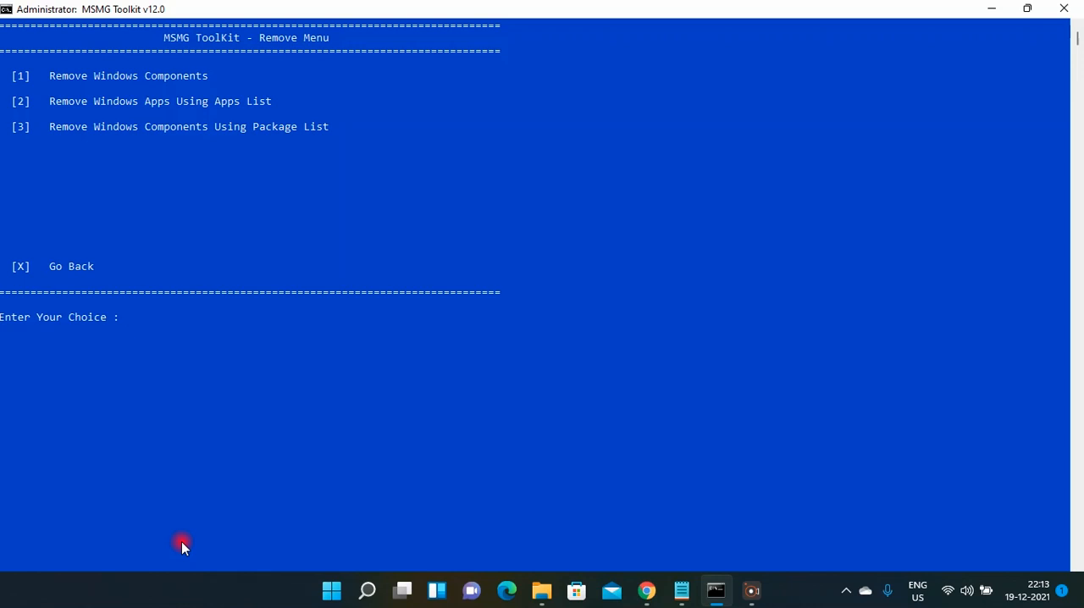
Remove Windows components using the package list with the DISM method, accepting the warning, and return to the Remove menu.
type("3")
key("Return")
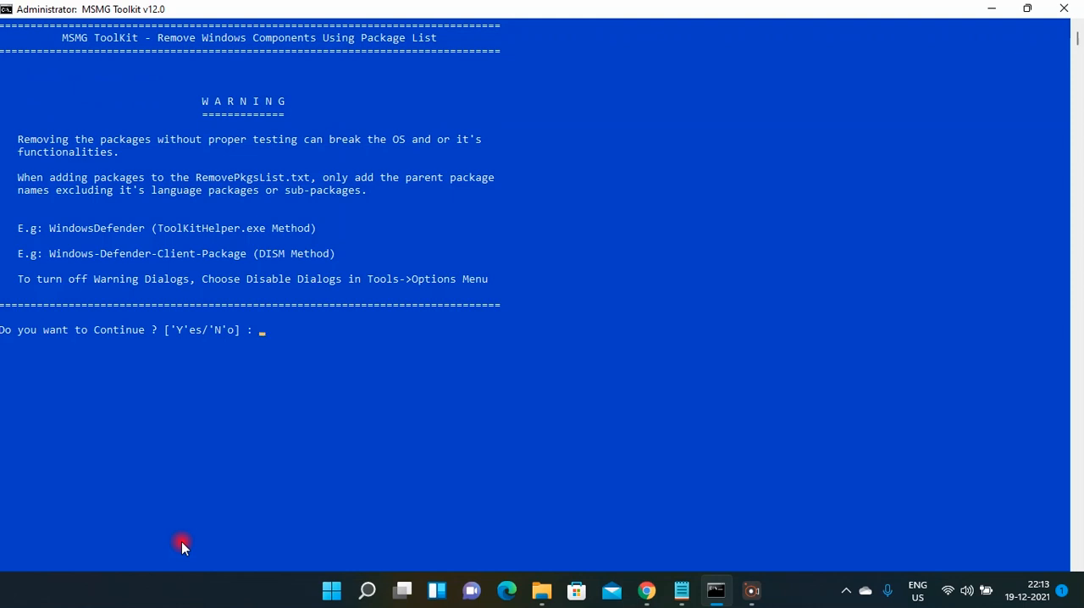
type("y")
key("Return")
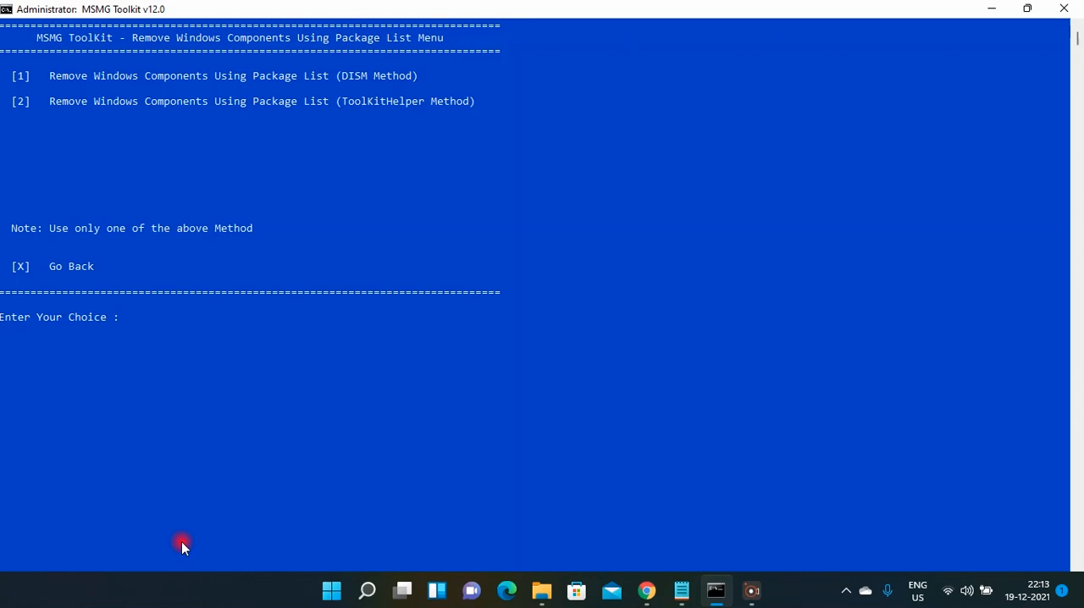
key("1")
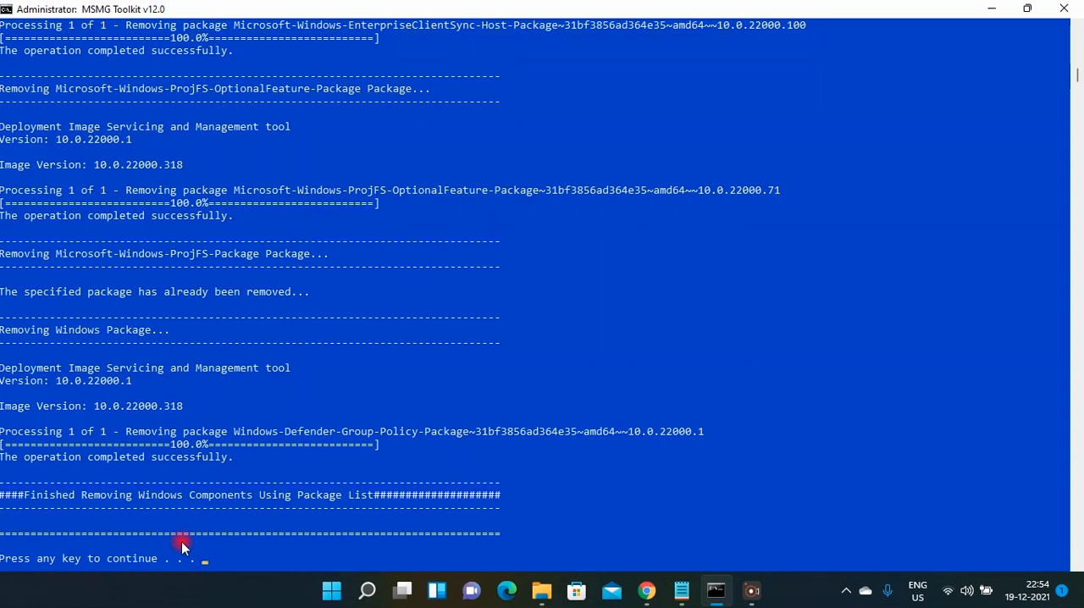
left_click(182, 546)
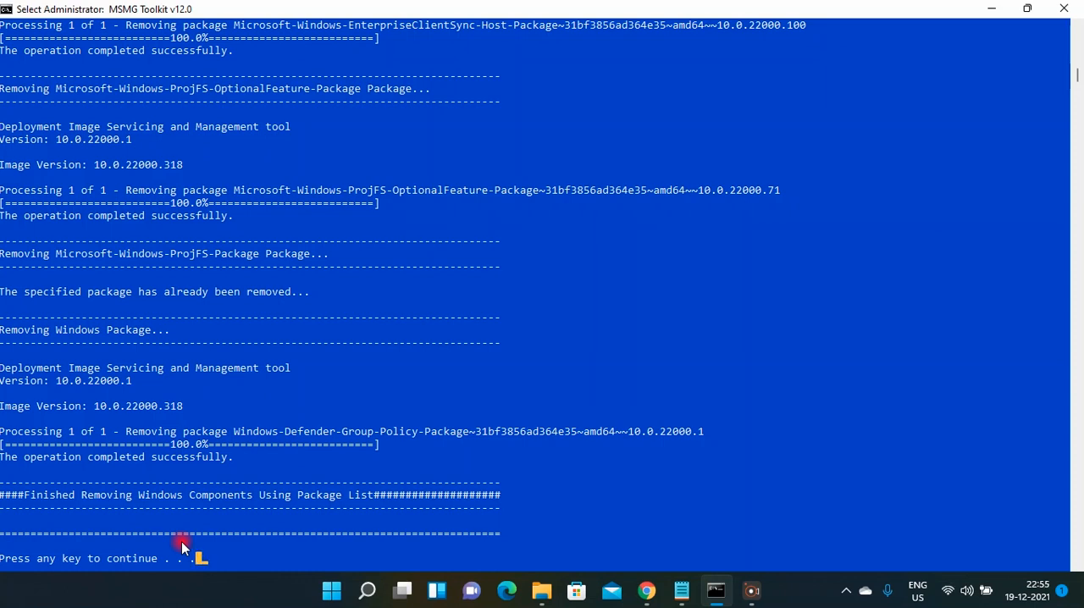
key("Return")
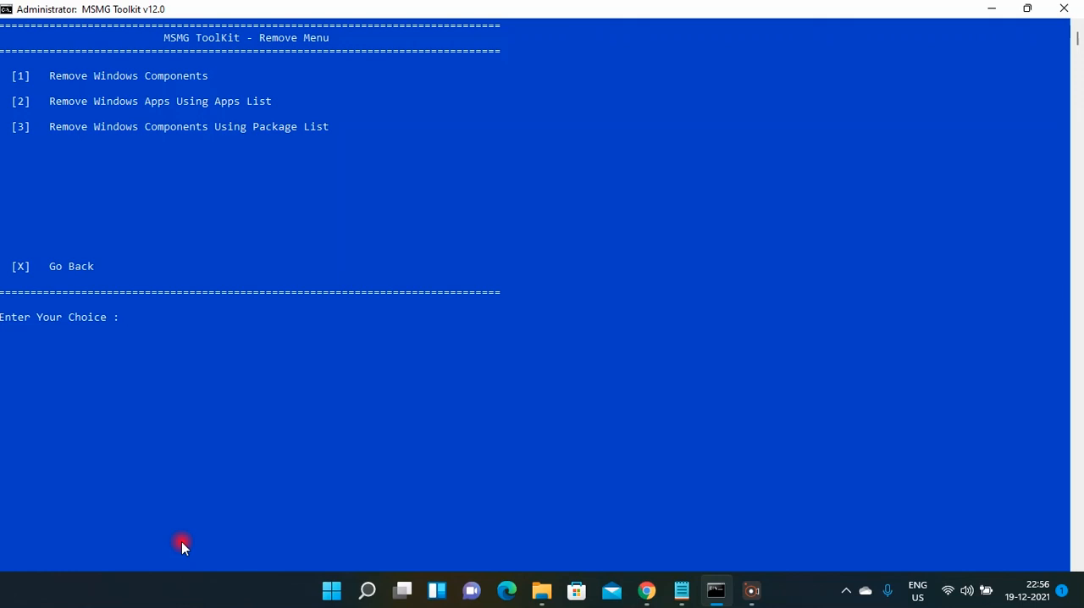
Switch to File Explorer and open the Bin\Lists folder inside C:\Toolkit.
mouse_move(682, 590)
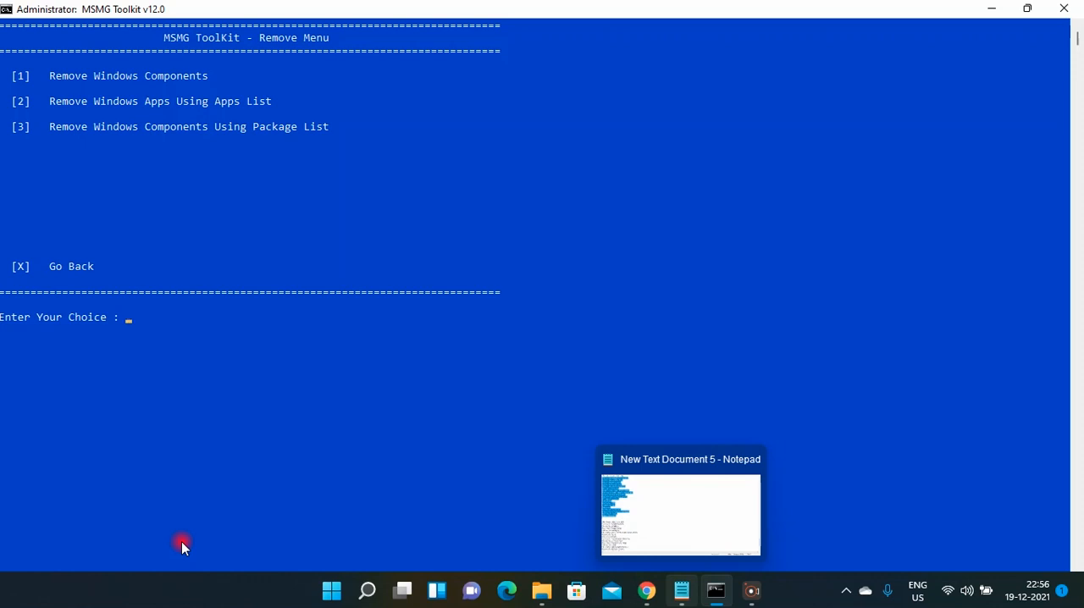
mouse_move(542, 590)
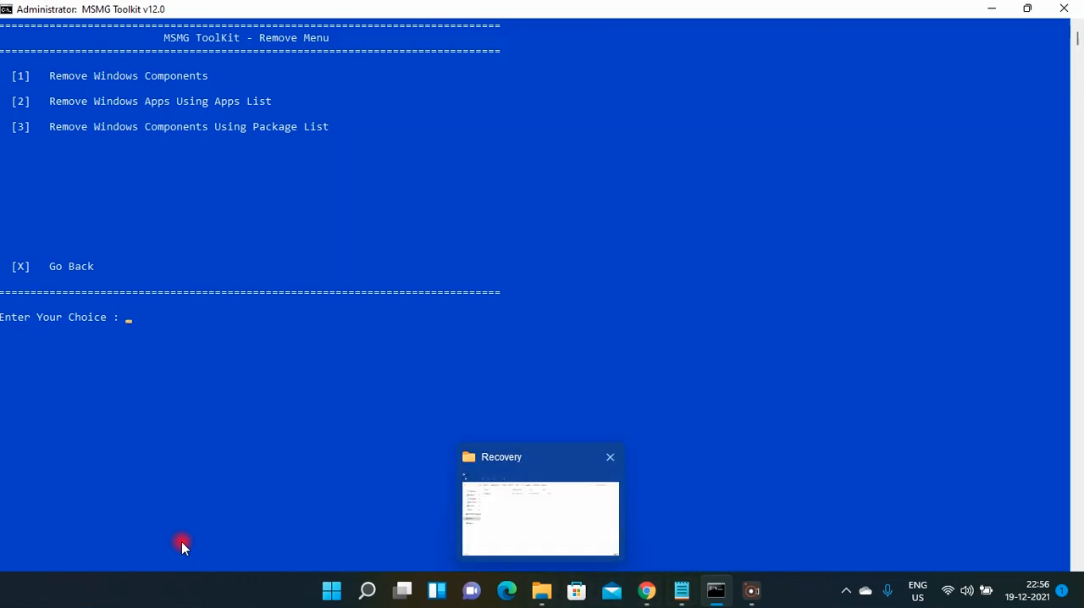
left_click(530, 519)
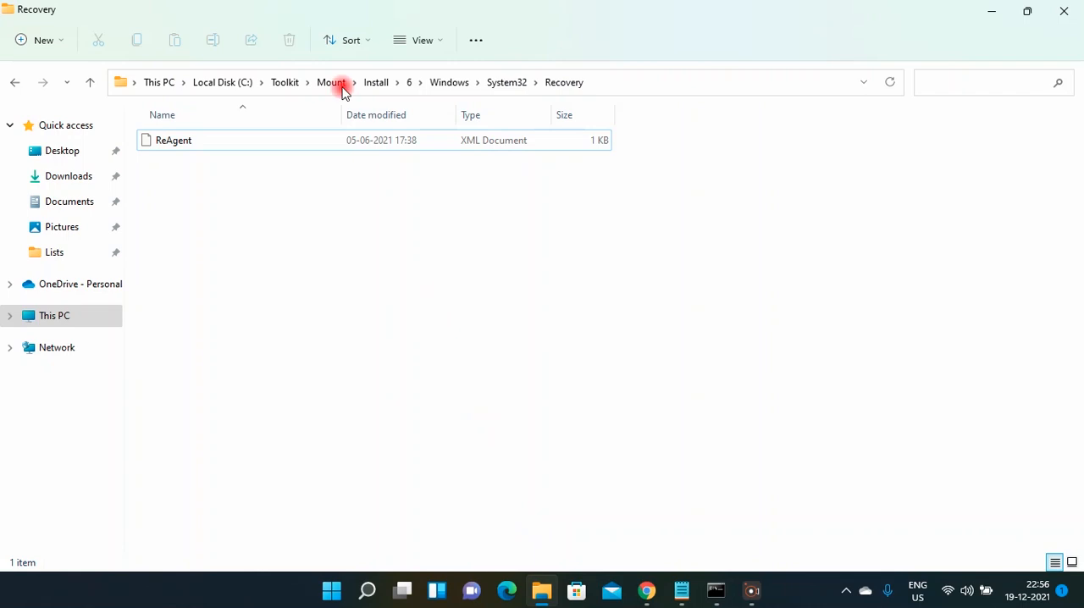
left_click(280, 82)
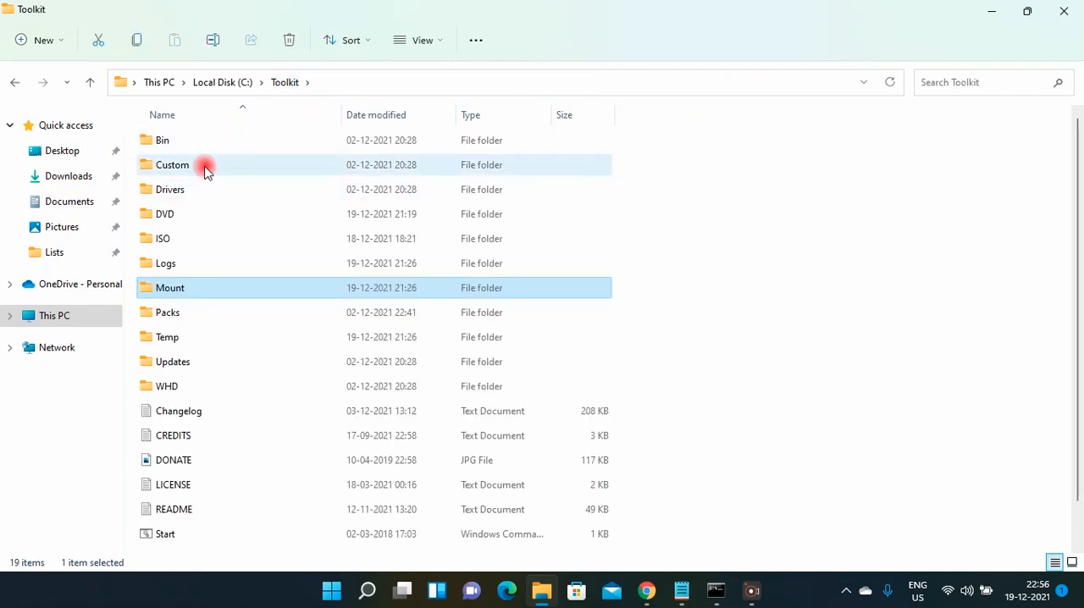
double_click(188, 140)
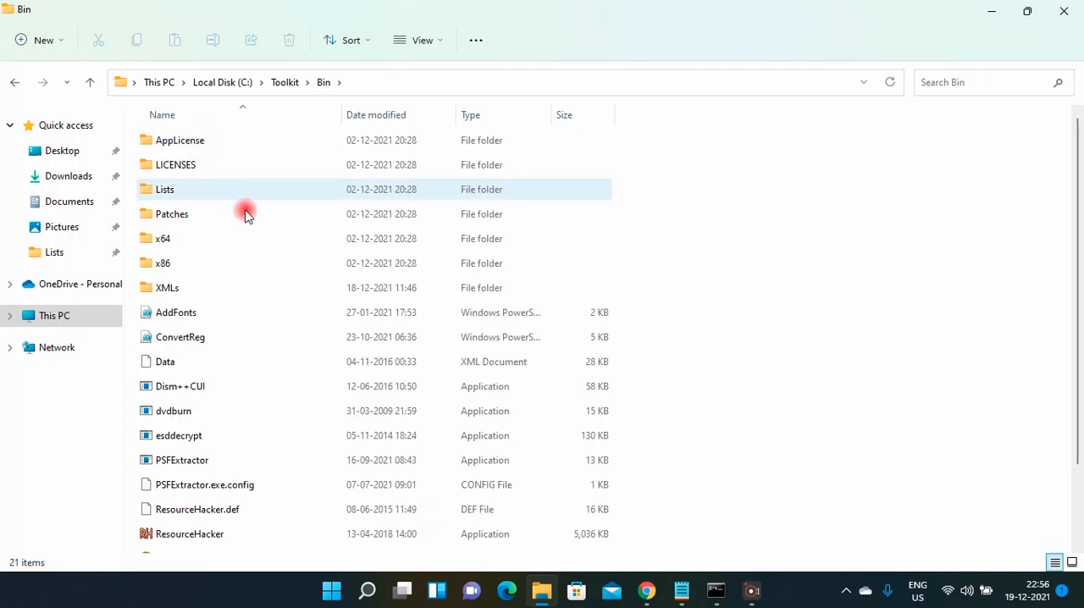
left_click(254, 196)
double_click(254, 196)
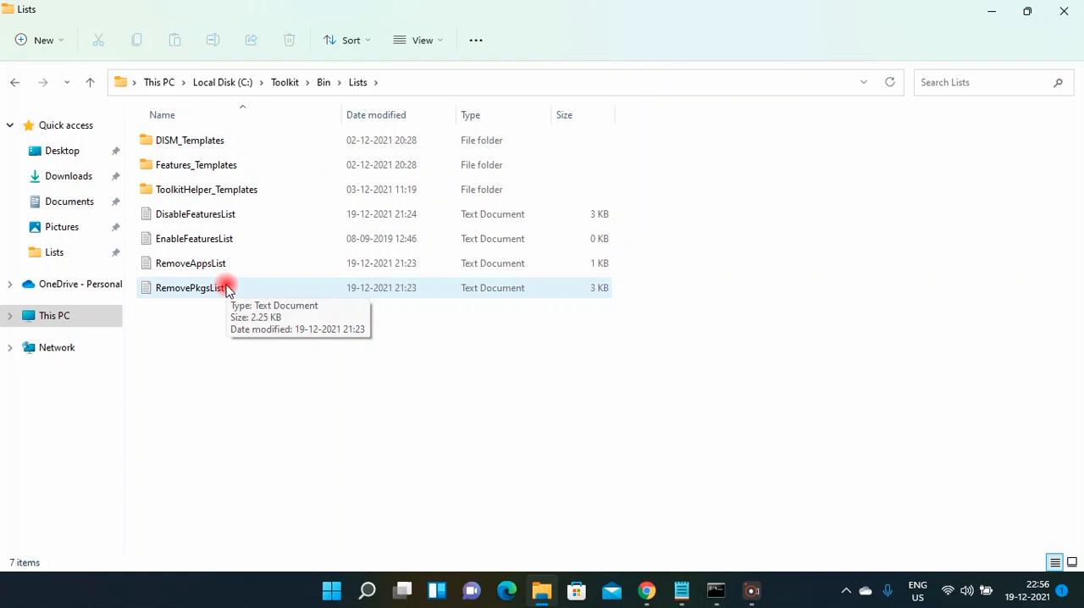
Open the RemovePkgsList text file in Notepad and delete all of its contents.
double_click(192, 288)
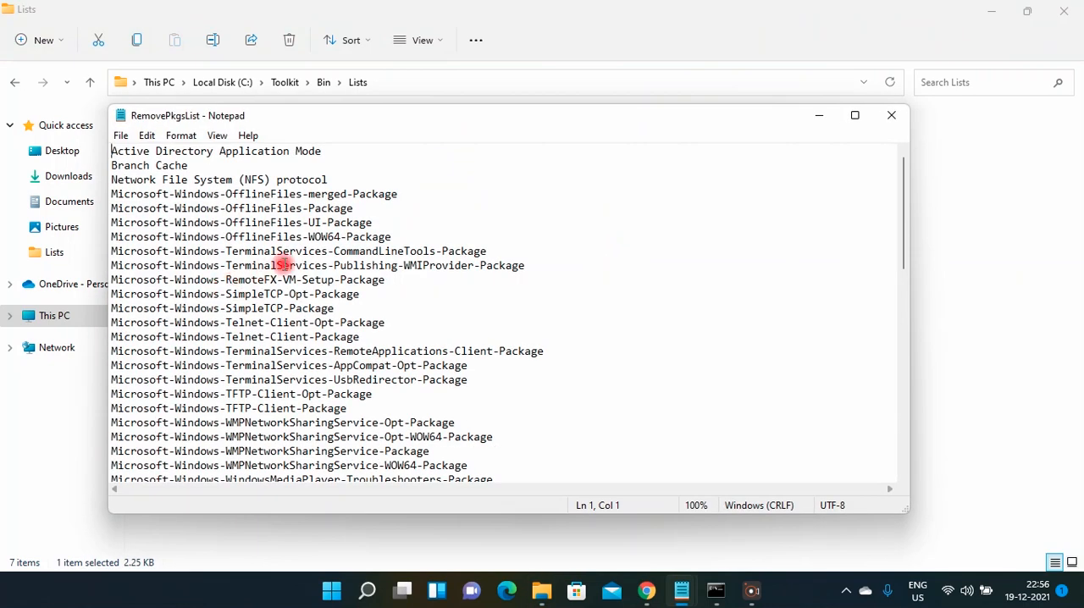
key("ctrl+a")
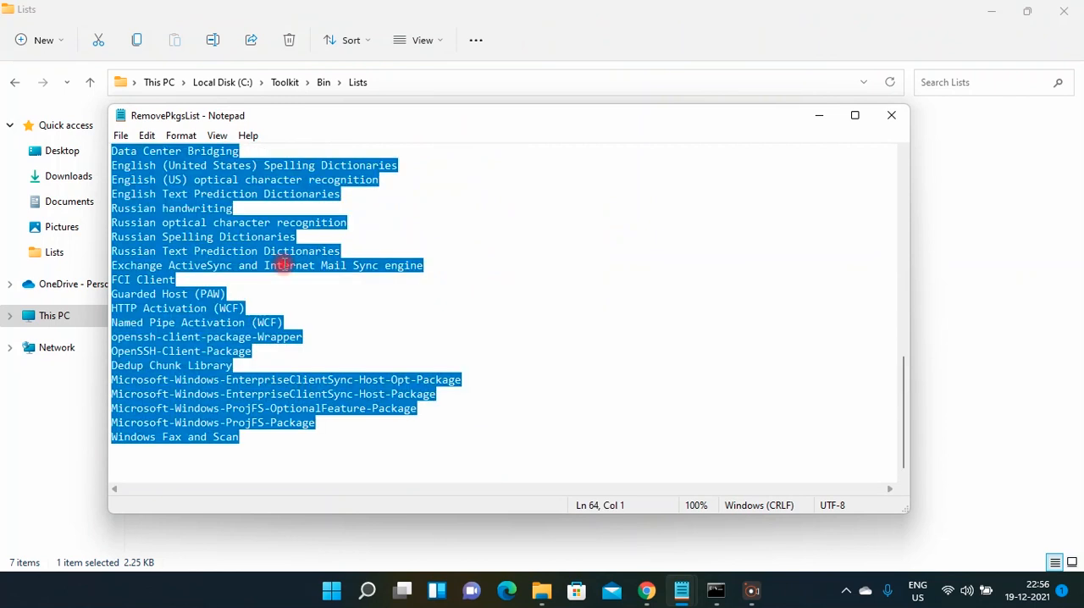
key("Delete")
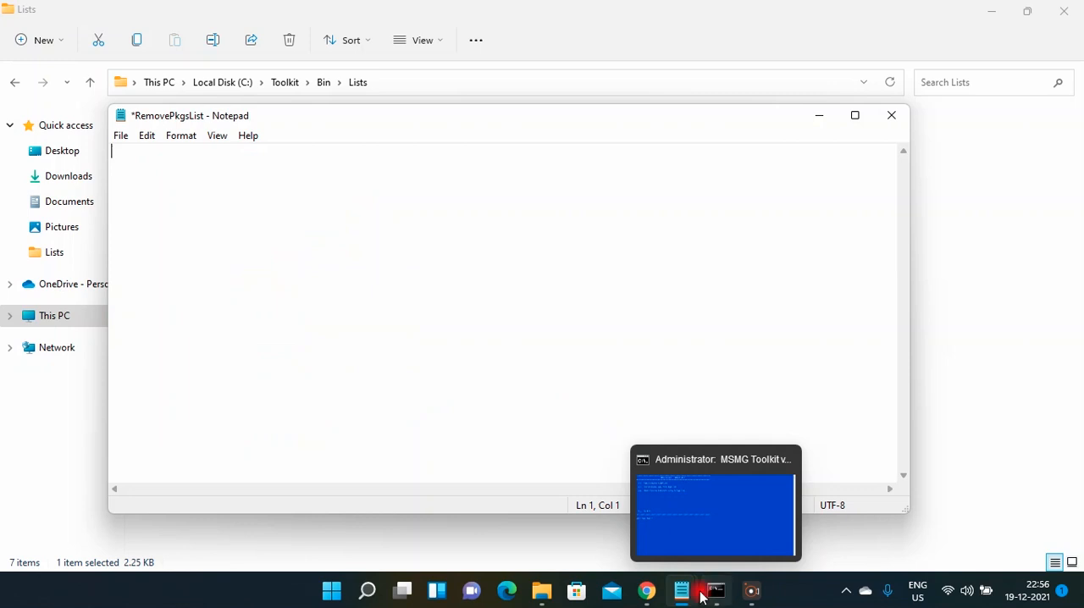
Copy the entries under "Remove Package Toolkit Helper" from New Text Document 5, ending at ZuneVideo, into the empty RemovePkgsList file.
mouse_move(681, 591)
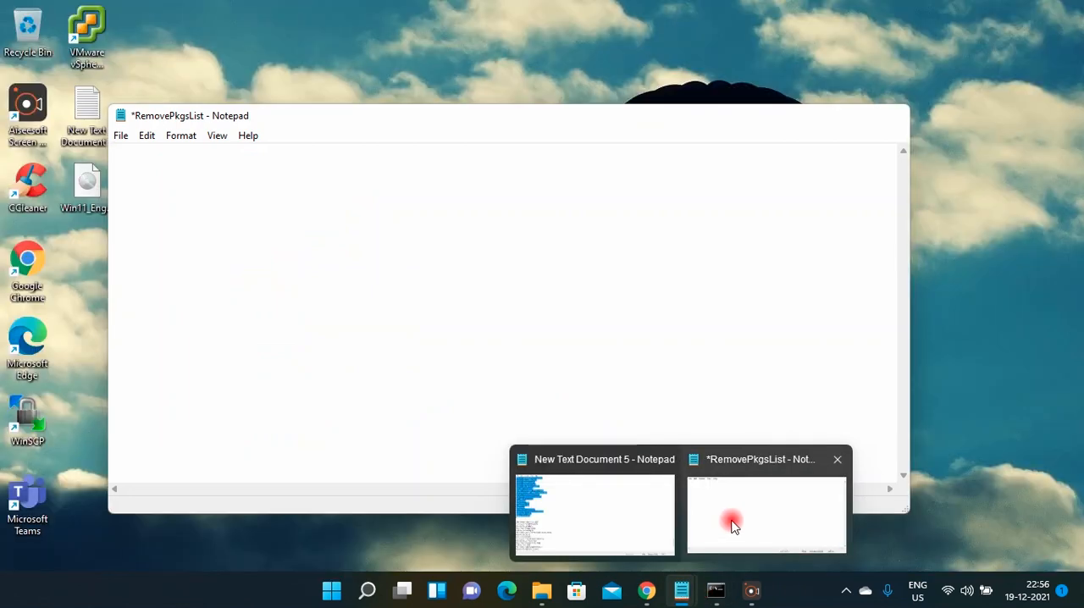
left_click(734, 522)
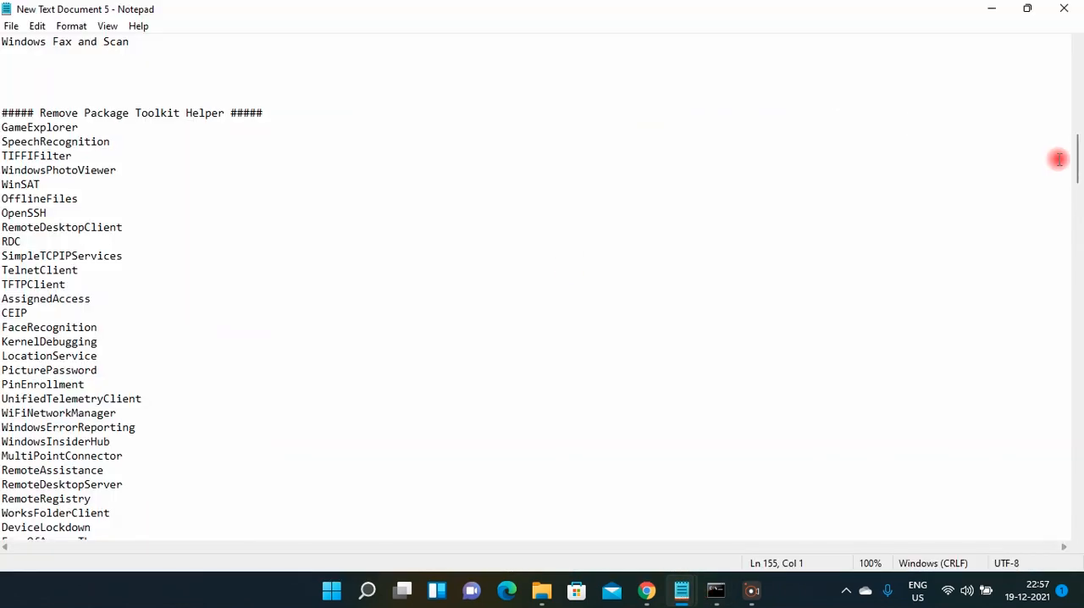
left_click_drag(6, 127, 169, 440)
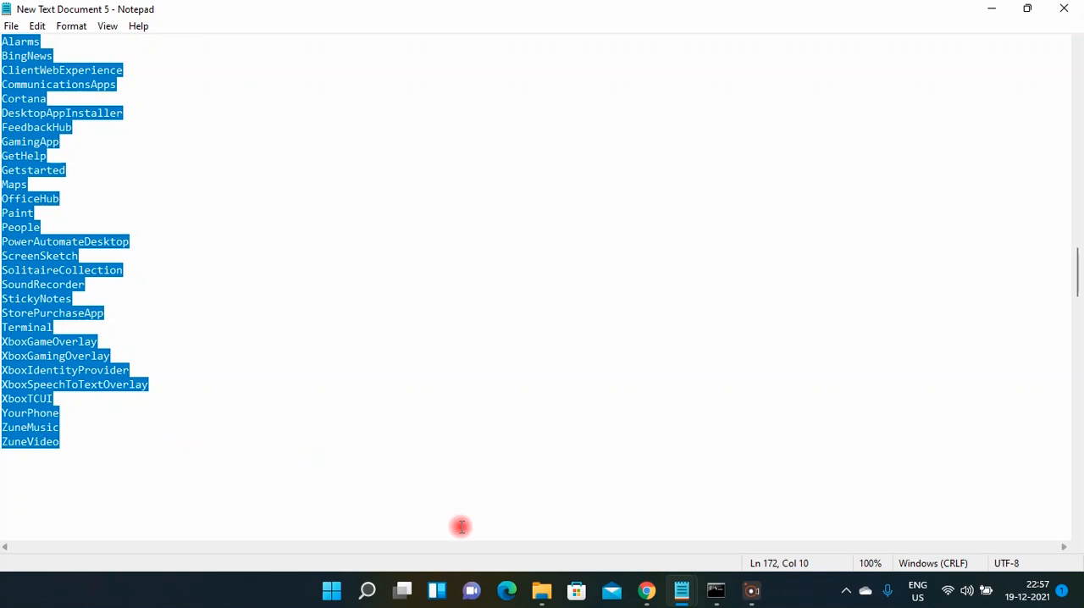
mouse_move(685, 588)
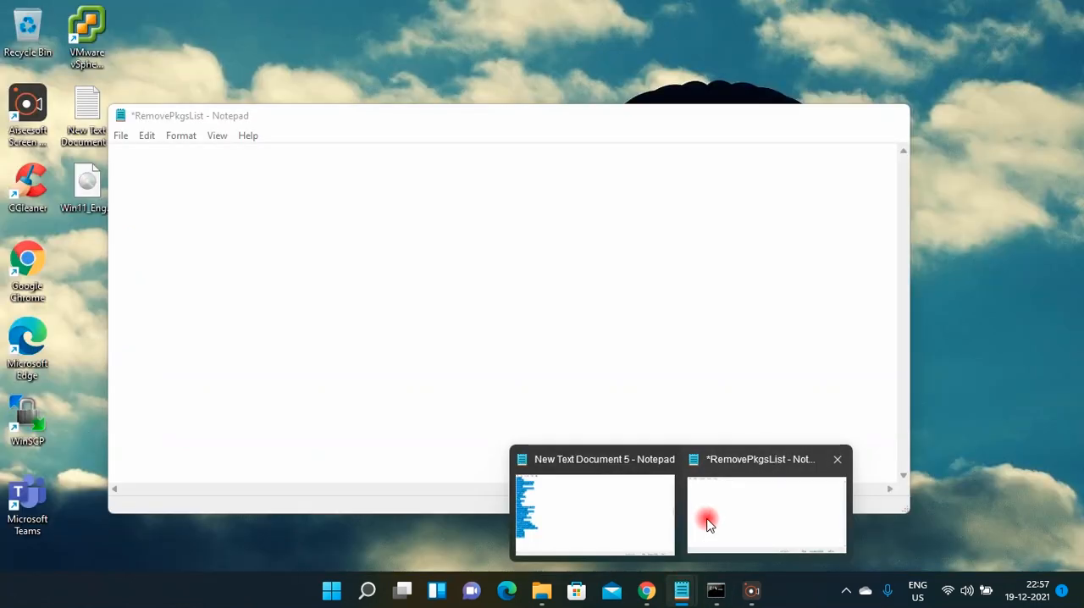
left_click(708, 523)
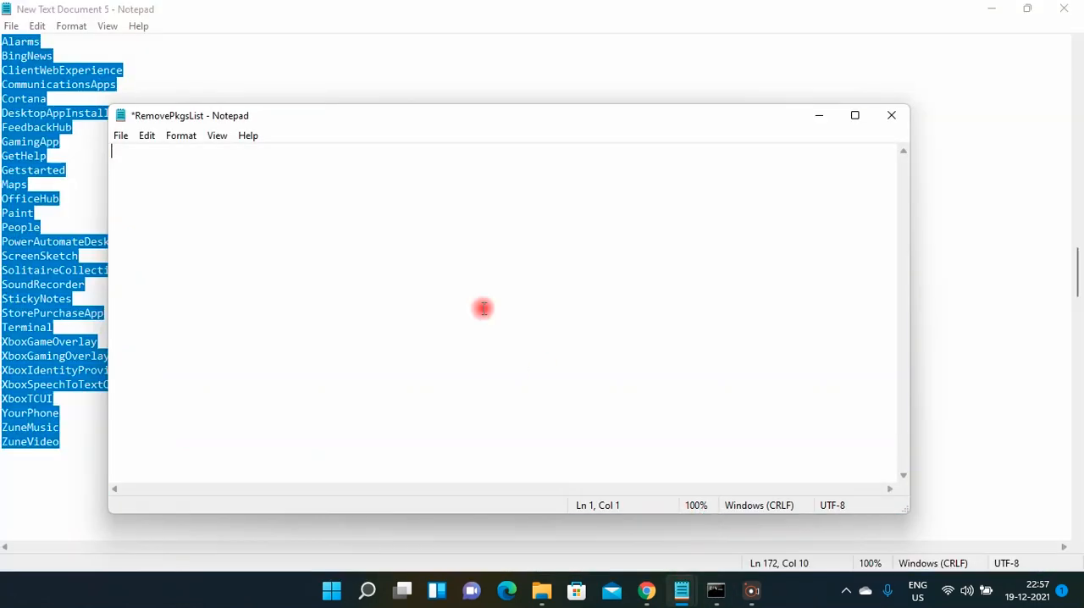
key("ctrl+v")
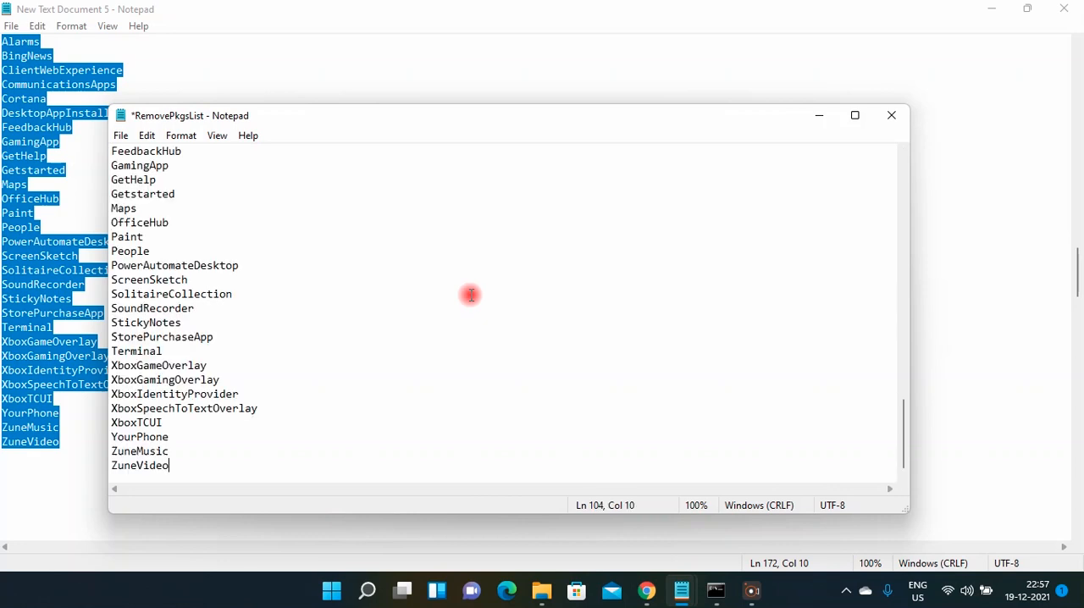
Save and close the RemovePkgsList file, and minimize New Text Document 5.
left_click(121, 138)
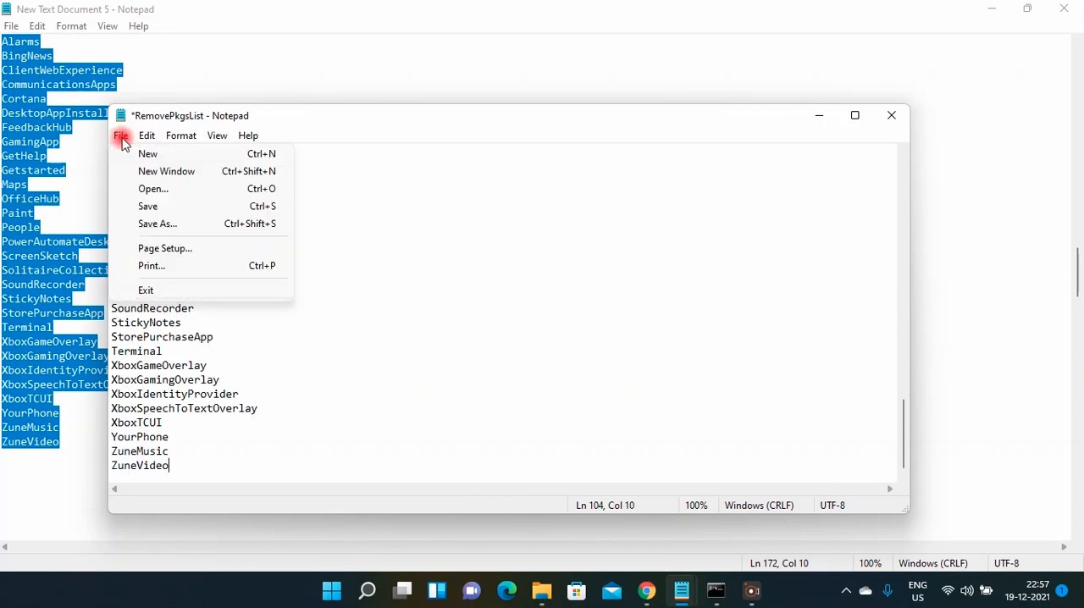
left_click(161, 206)
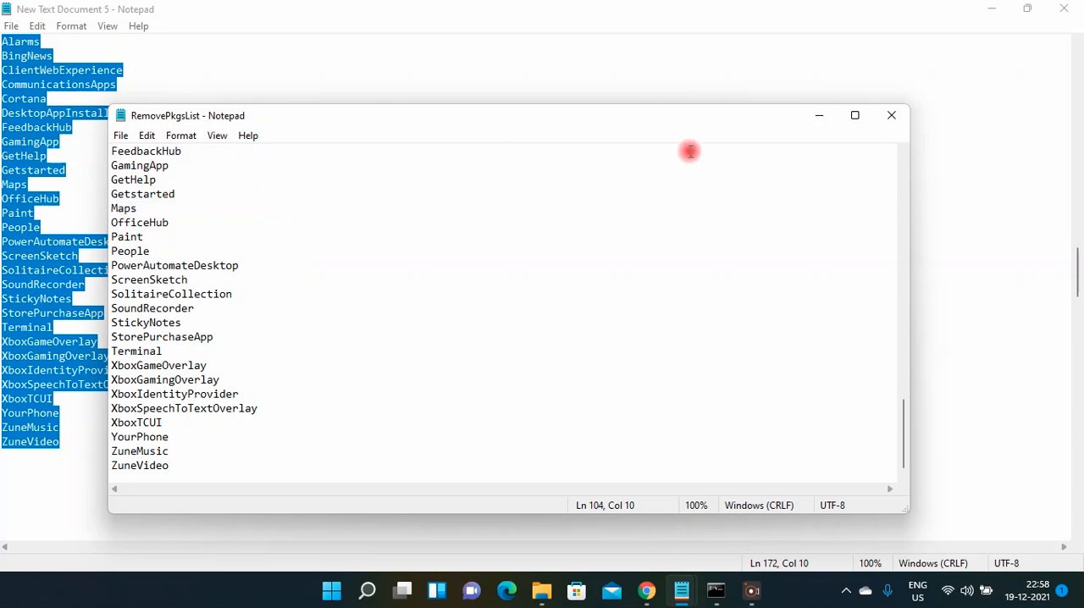
left_click(890, 119)
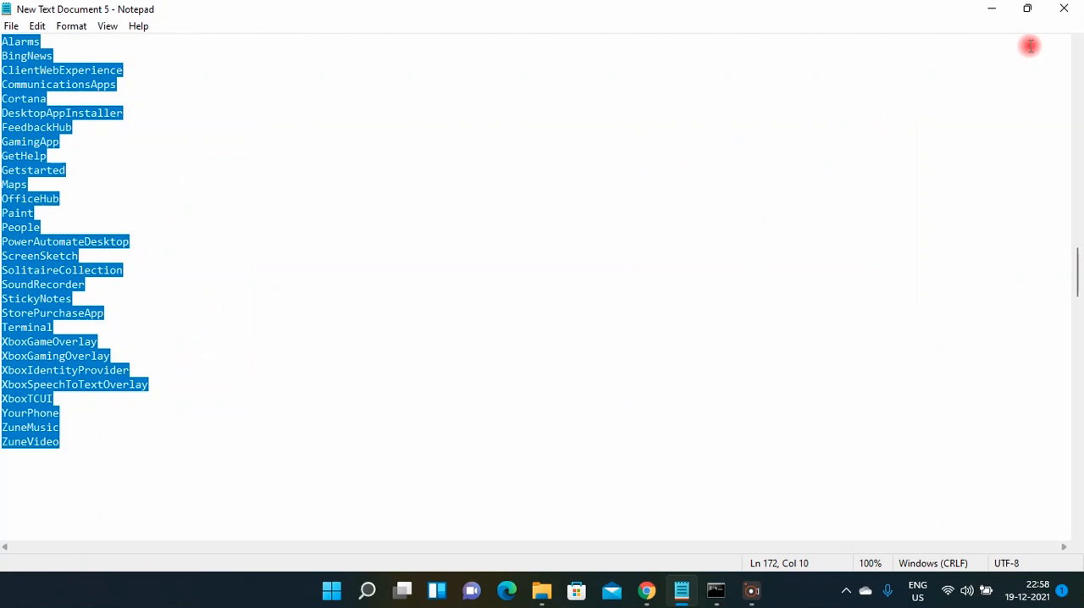
left_click(993, 11)
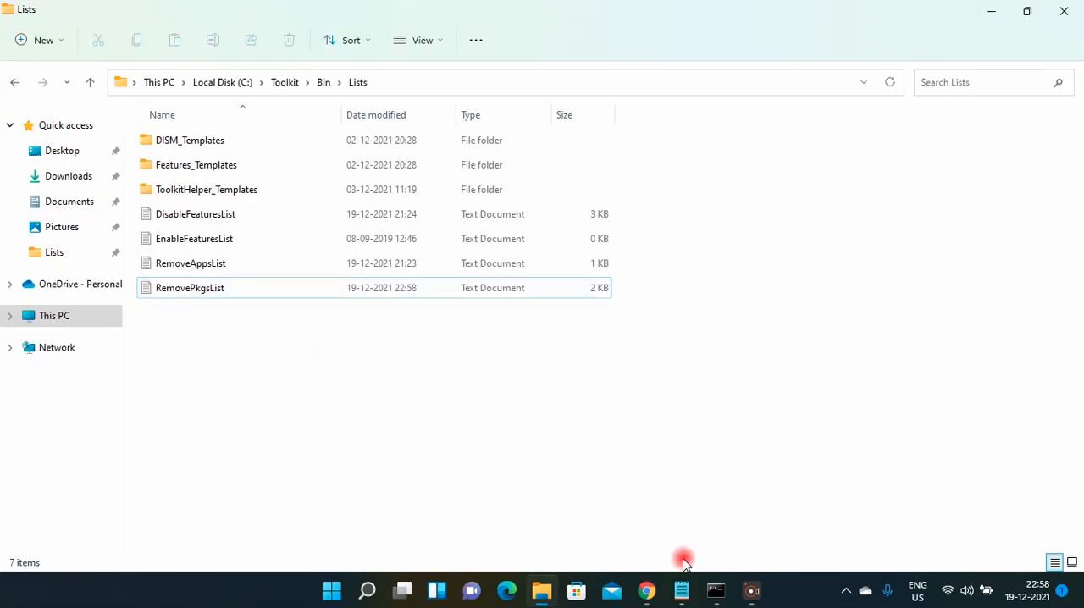
Switch to MSMG Toolkit, remove Windows components using the package list with the ToolKitHelper method, accepting the warning, and return to the Main Menu.
left_click(716, 586)
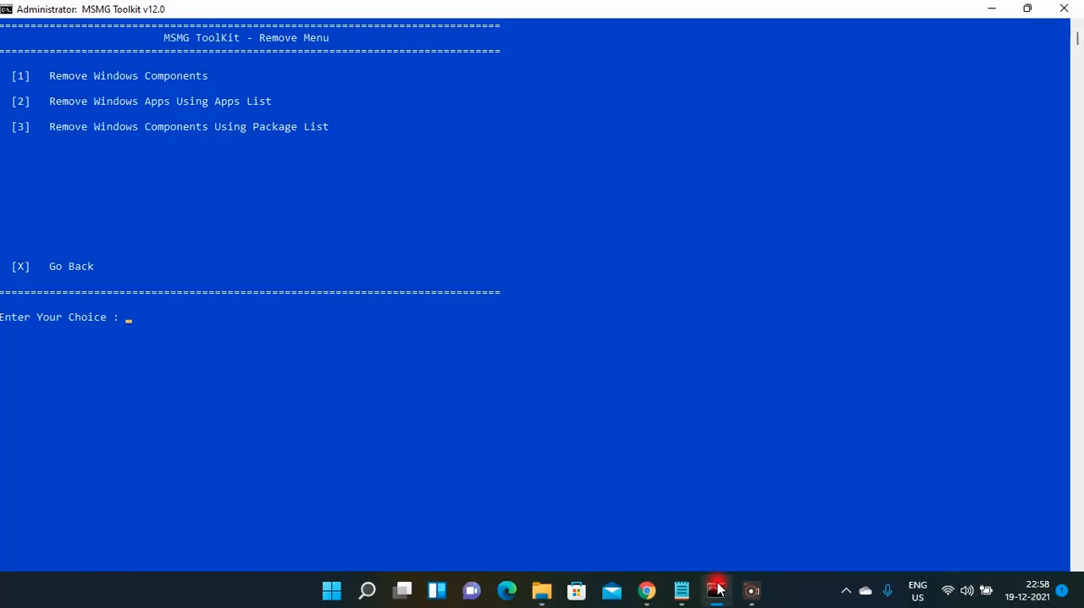
key("shift+Right")
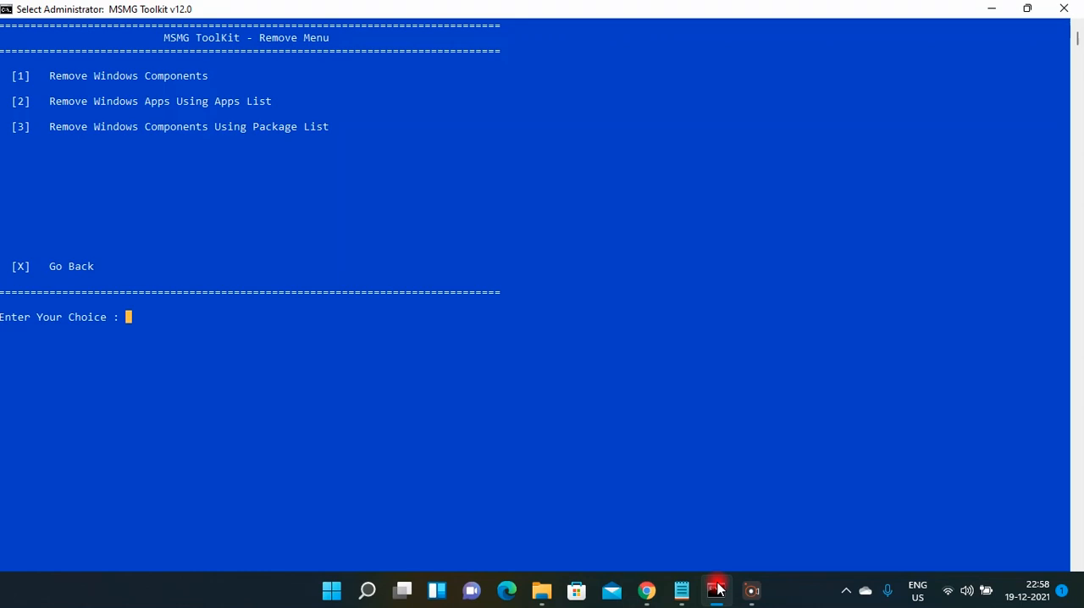
type("3")
key("Return")
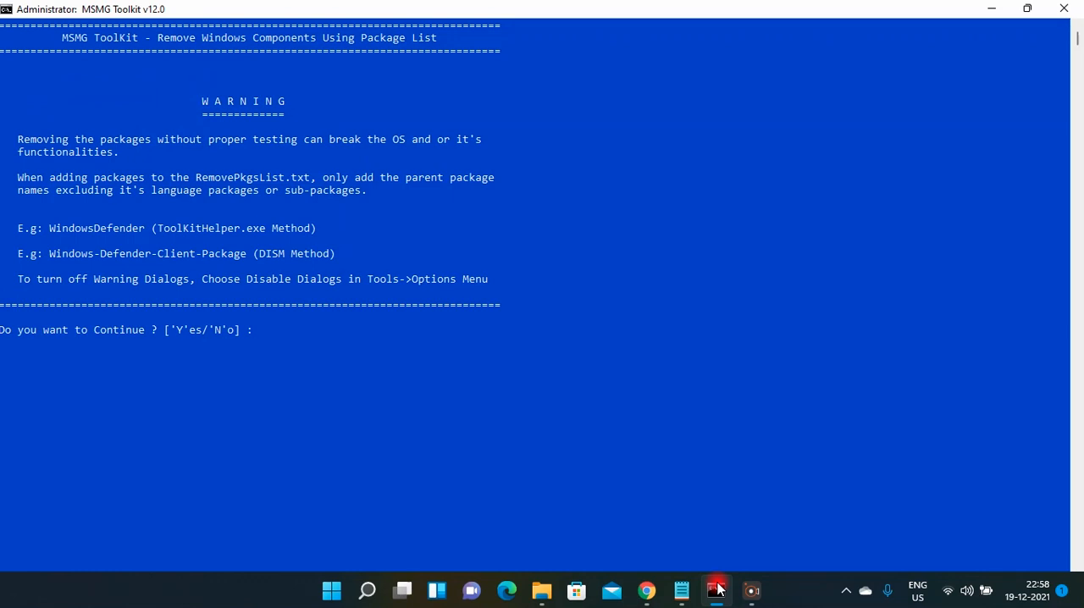
type("y")
key("Return")
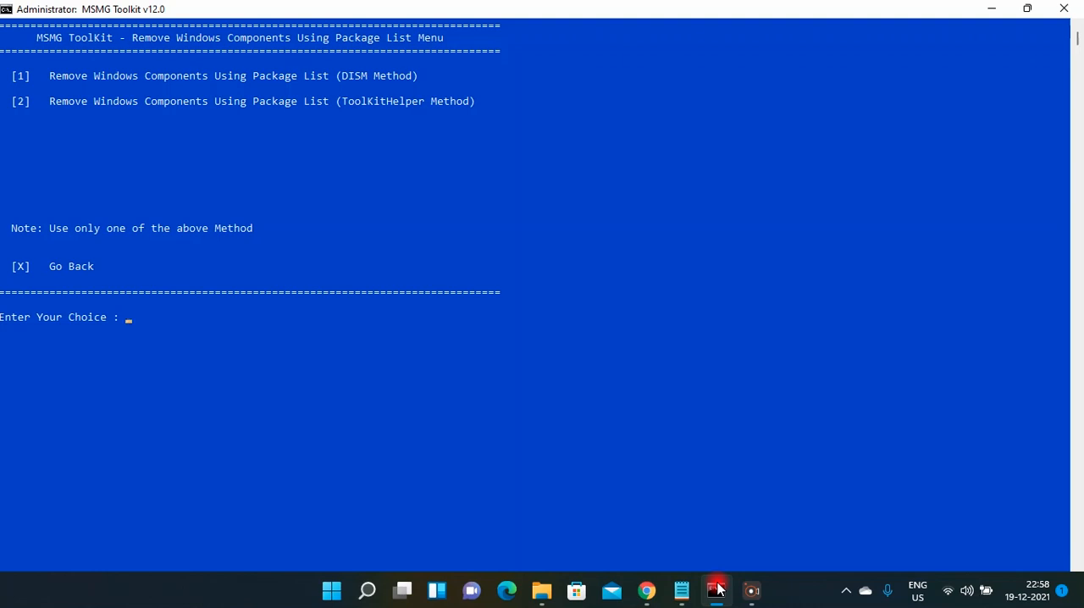
type("2")
key("Return")
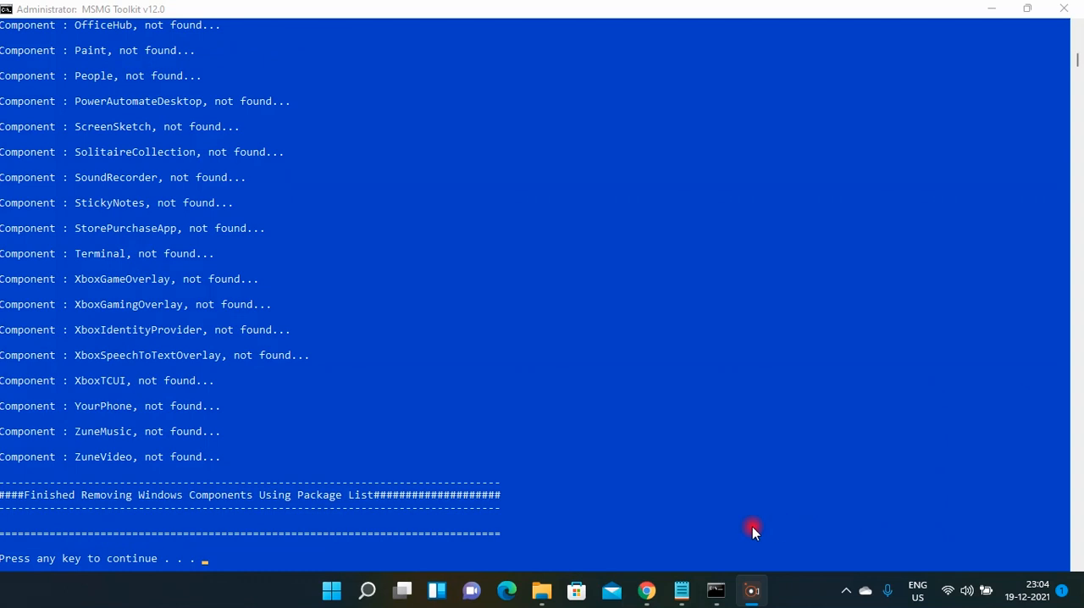
left_click(423, 555)
key("Return")
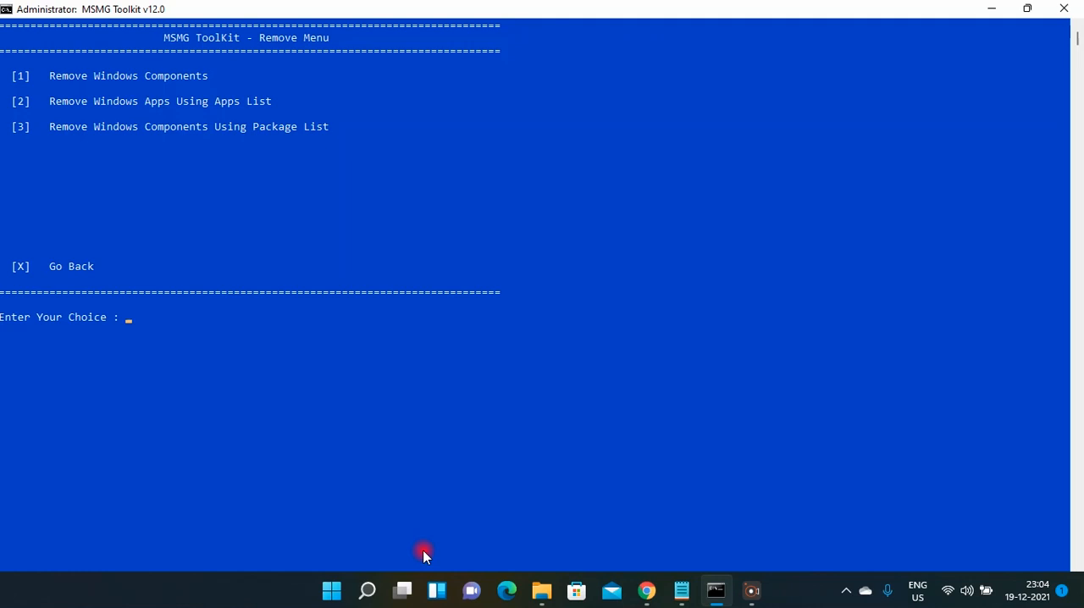
type("X")
key("Return")
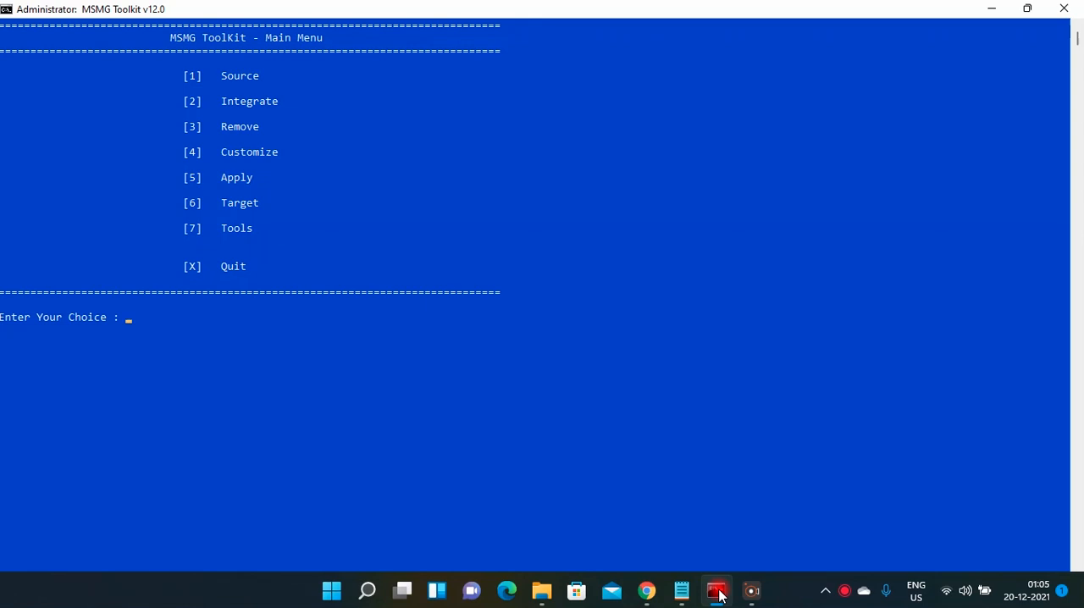
Disable Windows features in the image using the features list from the Customize options.
type("4")
key("Return")
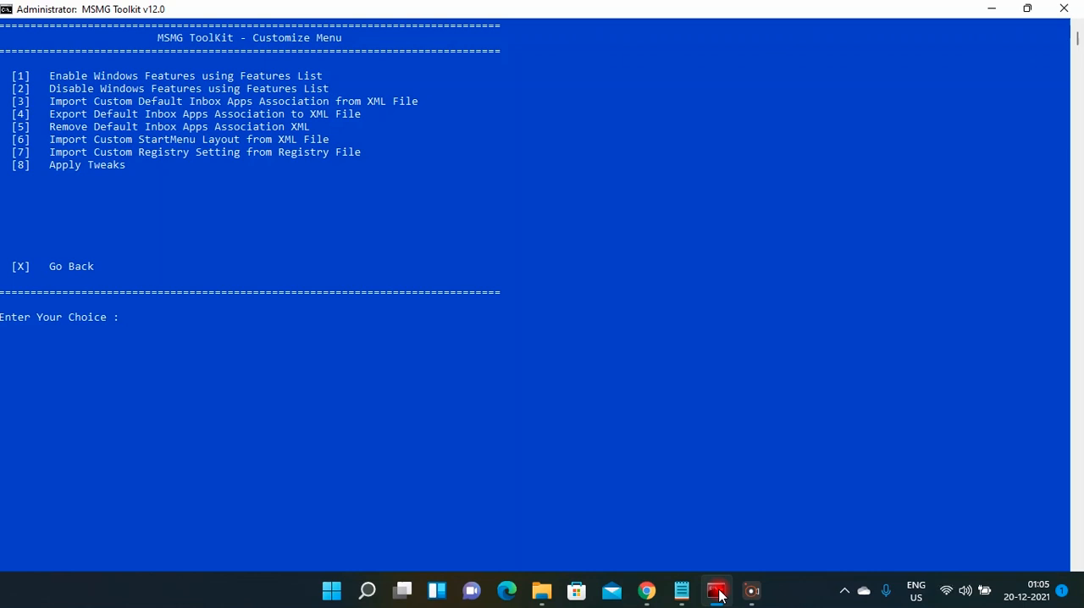
type("2")
key("Return")
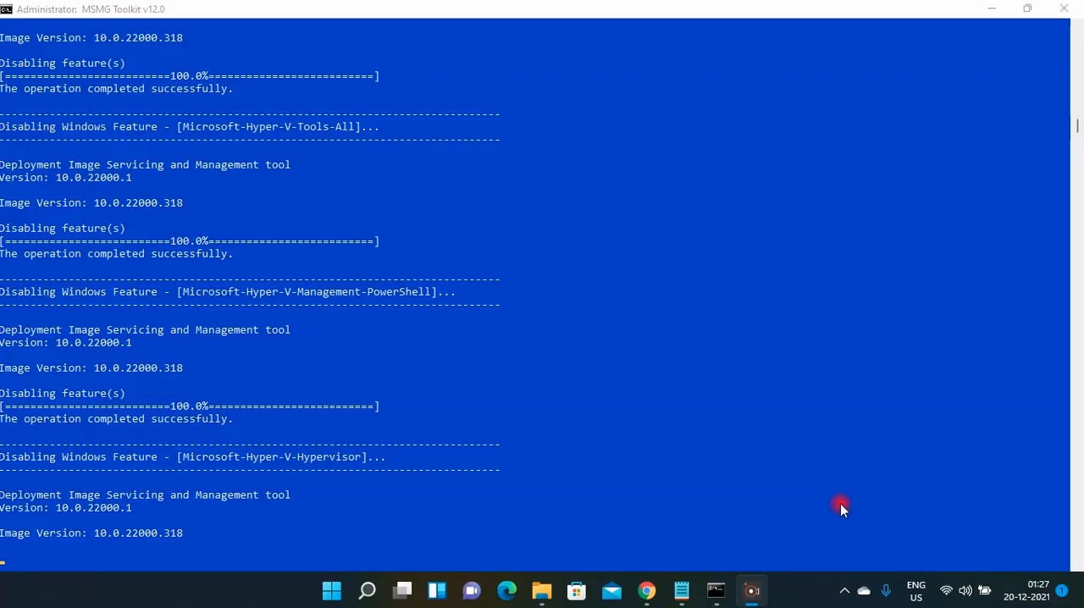
left_click(228, 549)
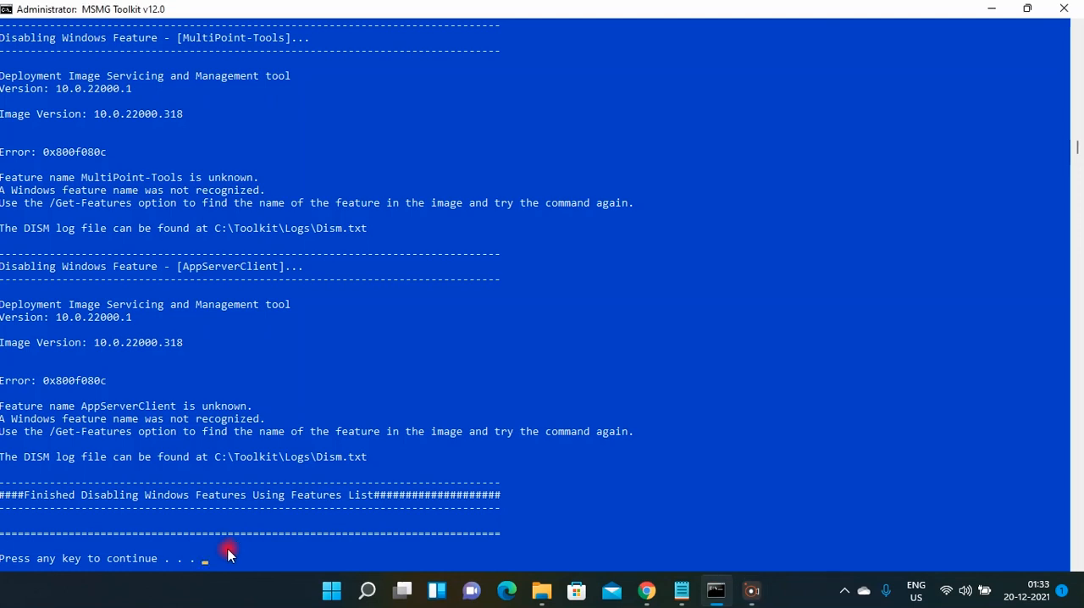
key("Return")
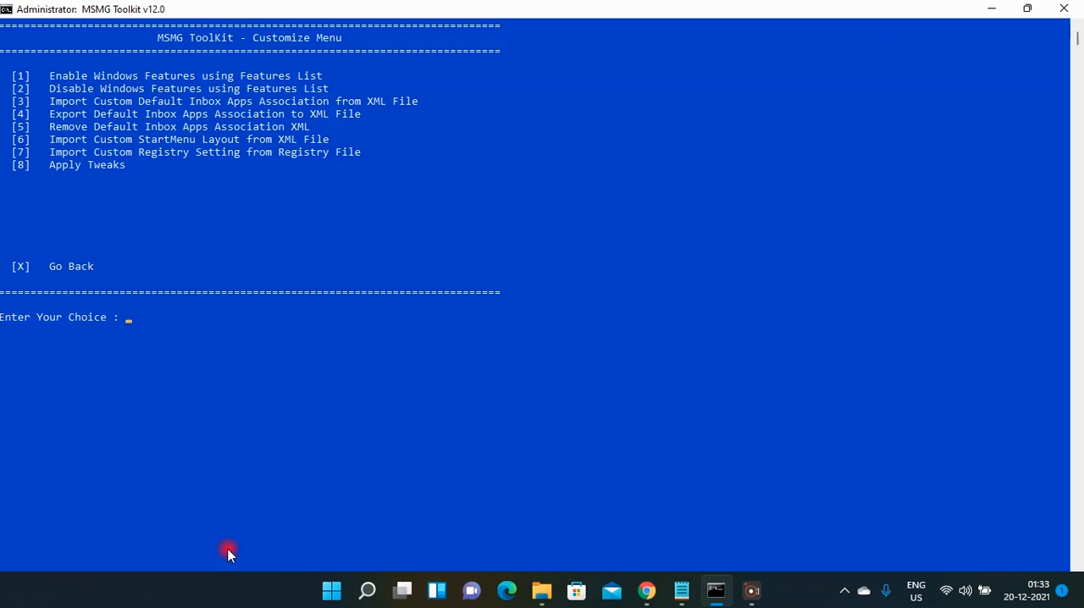
Import the custom default inbox apps associations from the XML file and export the default inbox apps associations to an XML file.
type("3")
key("Return")
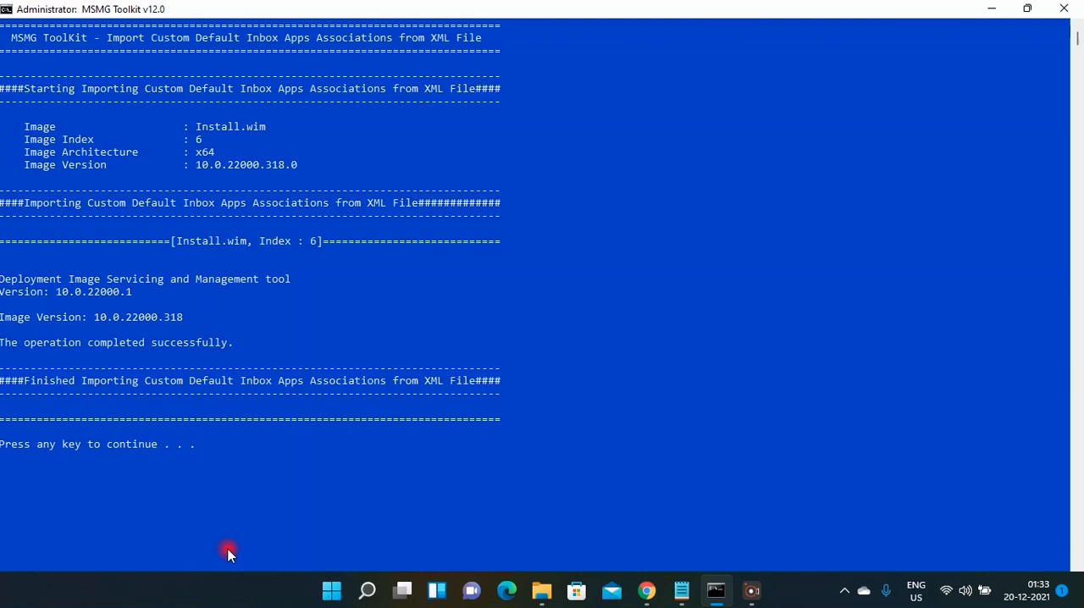
key("Return")
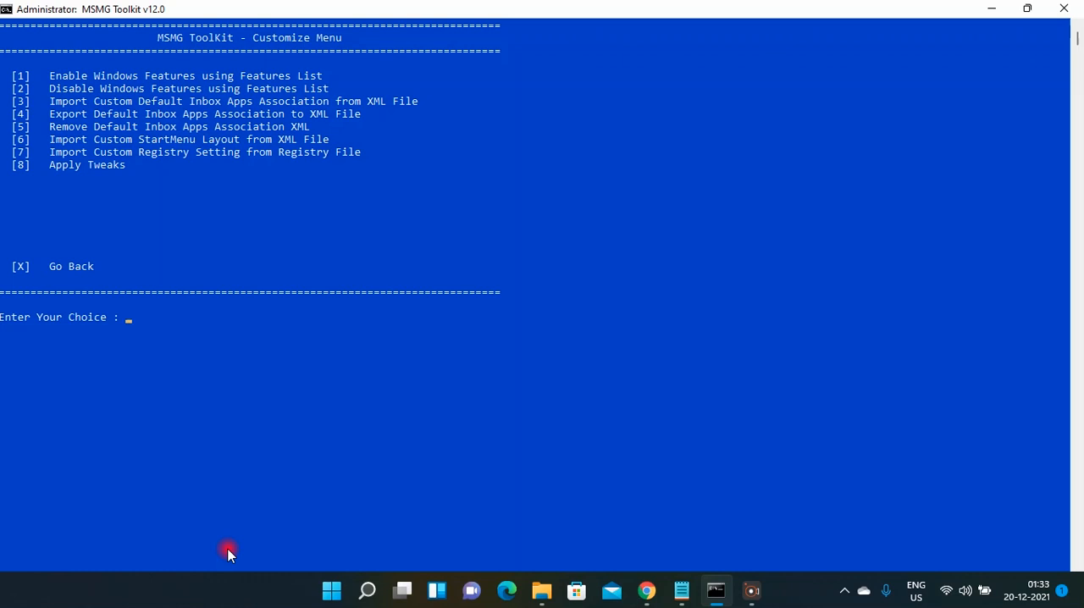
type("4")
key("Return")
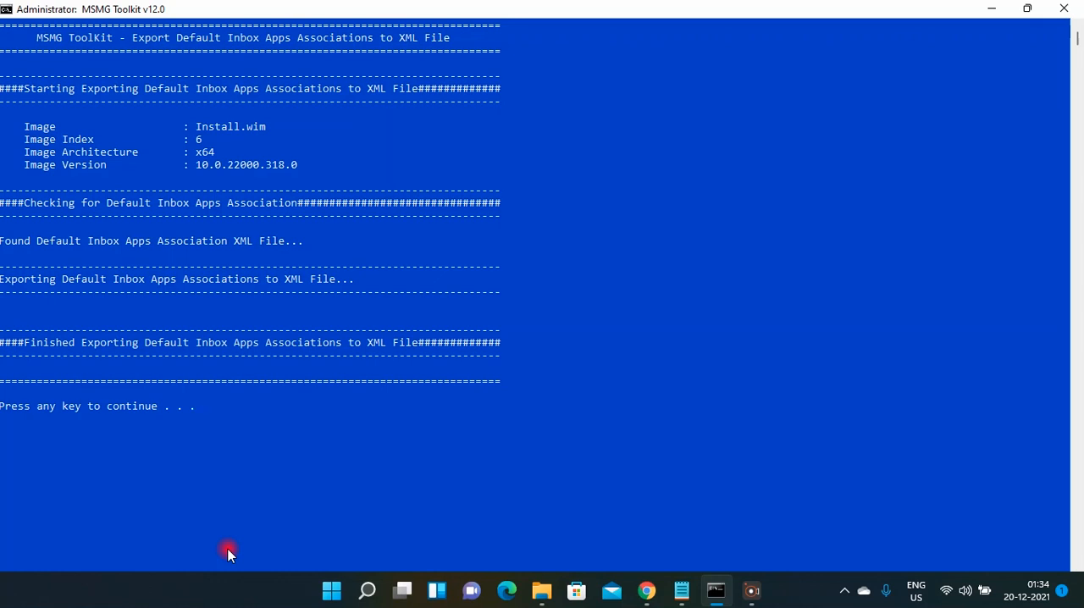
key("Return")
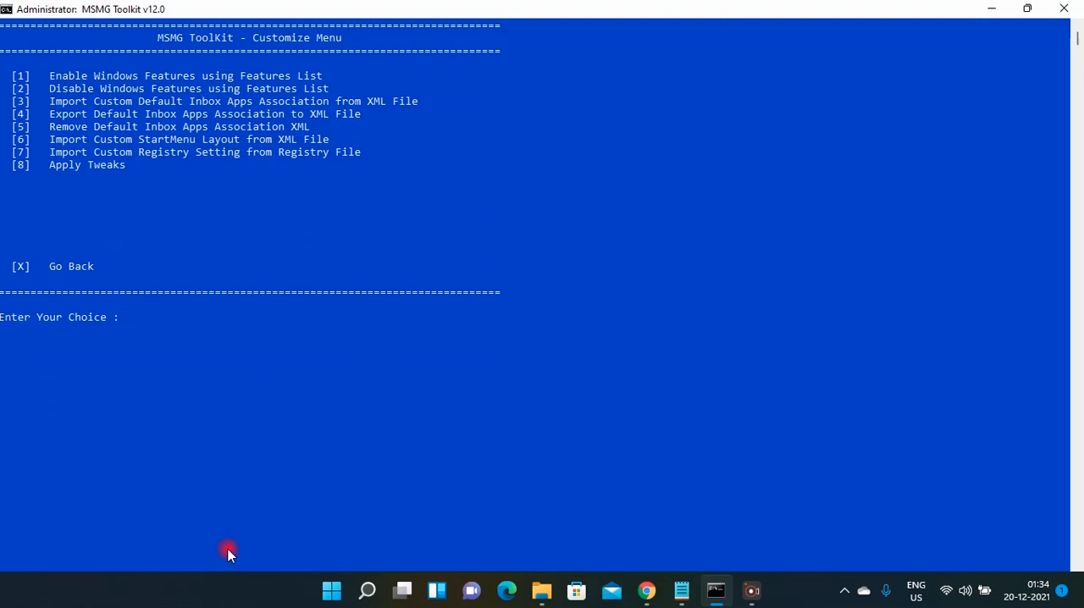
Remove the default inbox apps association XML from the image and return to the Customize Menu.
type("5")
key("Return")
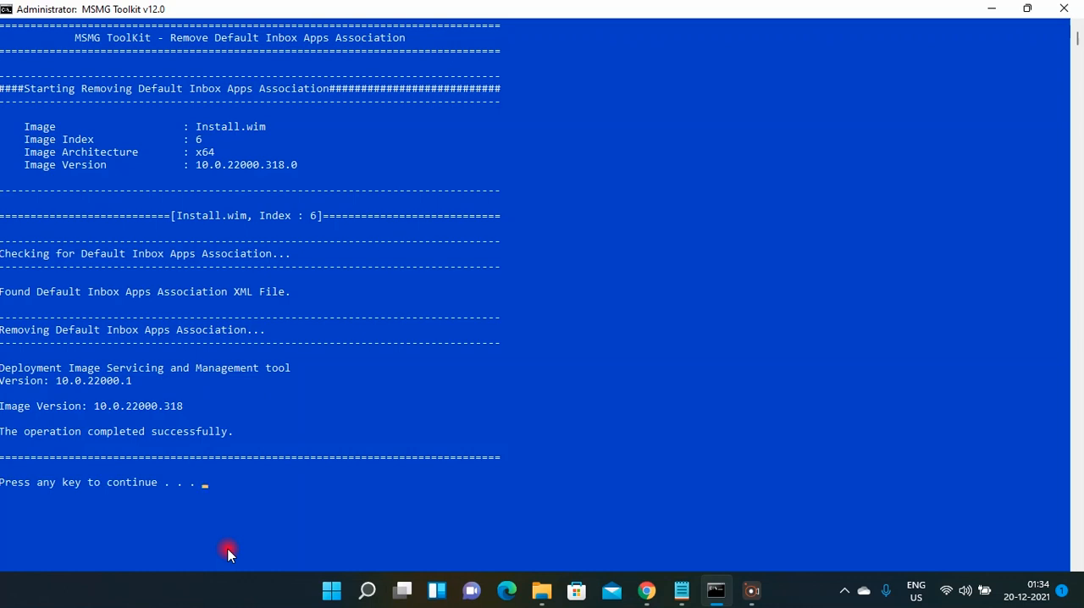
key("Return")
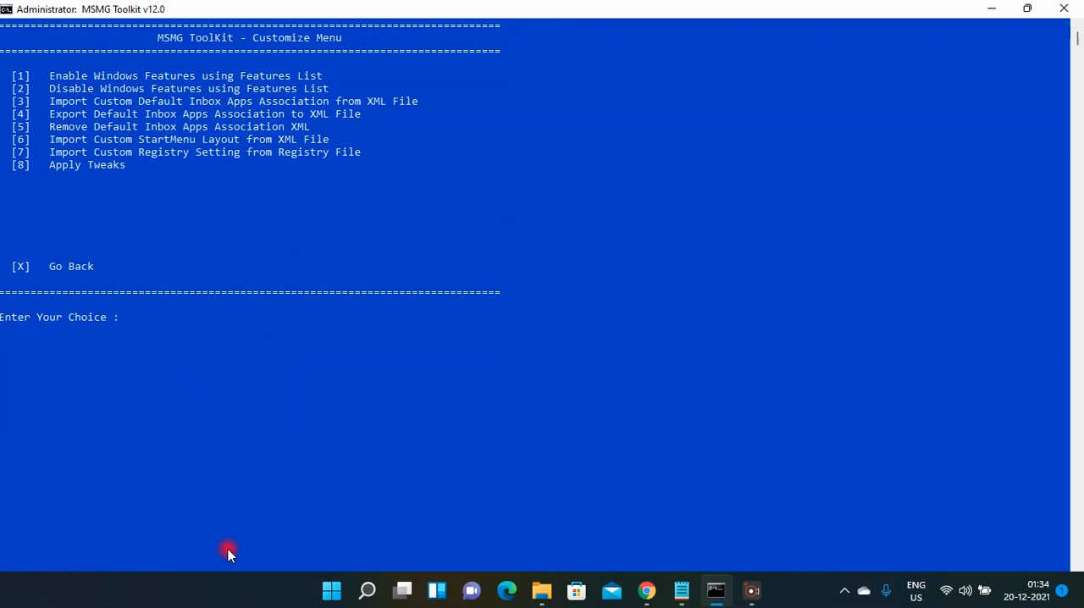
Import the custom StartMenu layout from the XML file into the image.
type("6")
key("Return")
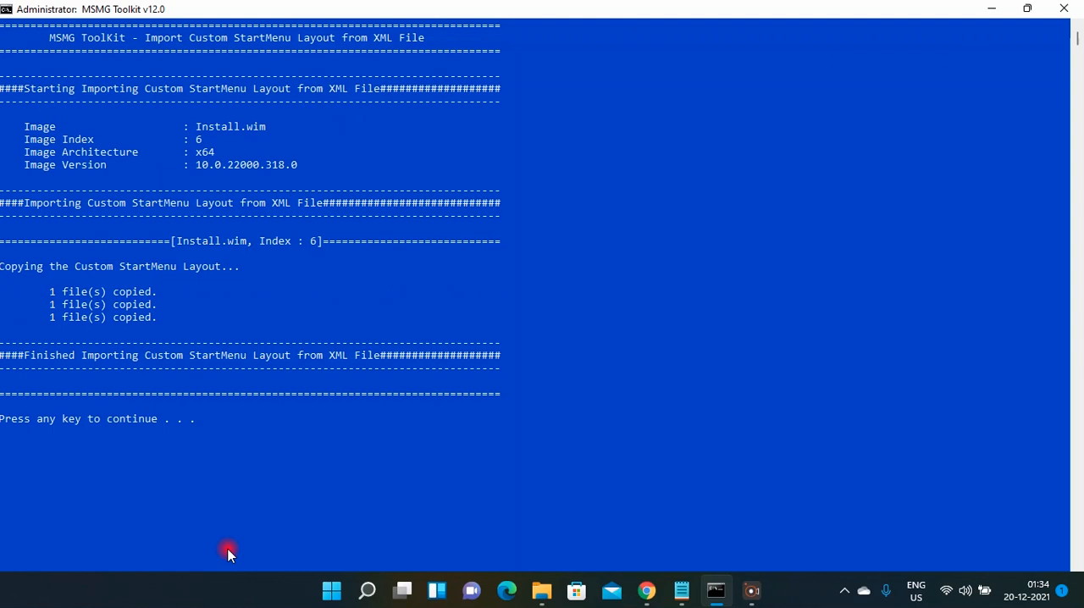
key("Return")
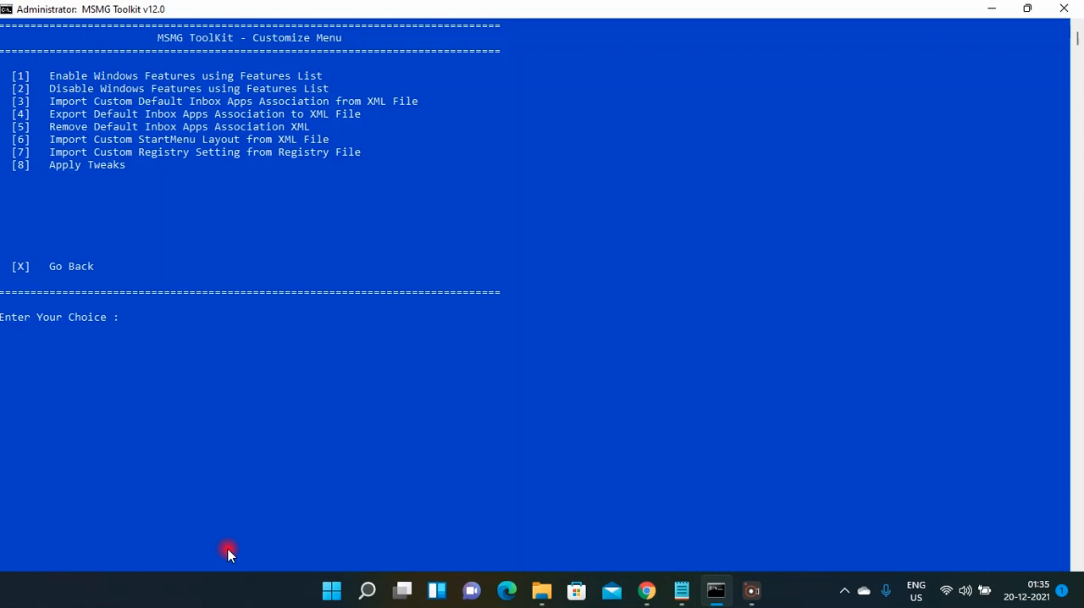
Apply all tweaks to the image and return to the Main Menu.
type("8")
key("Return")
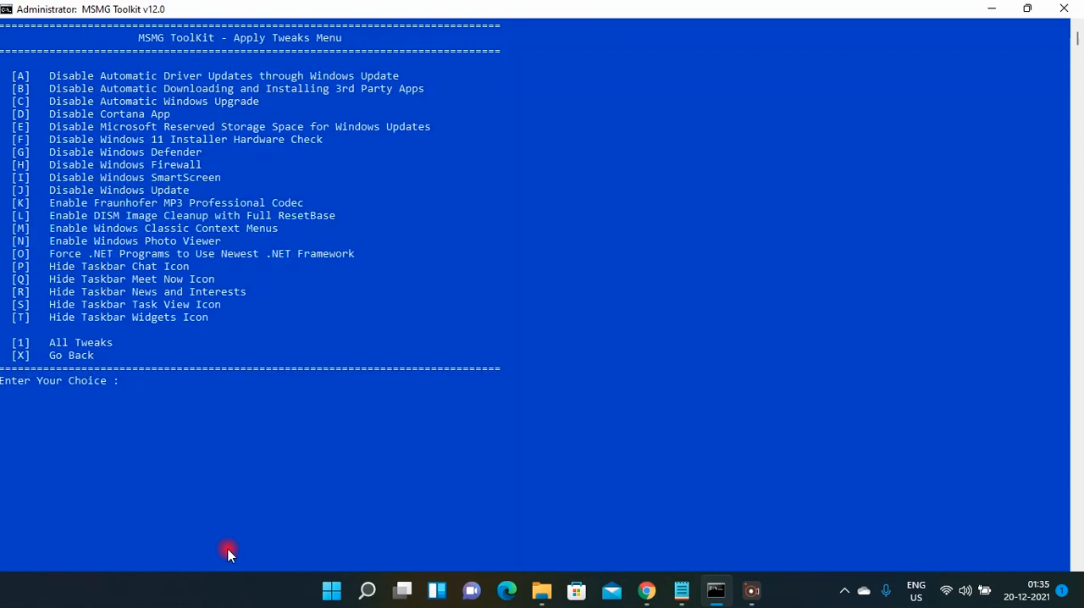
type("1")
key("Return")
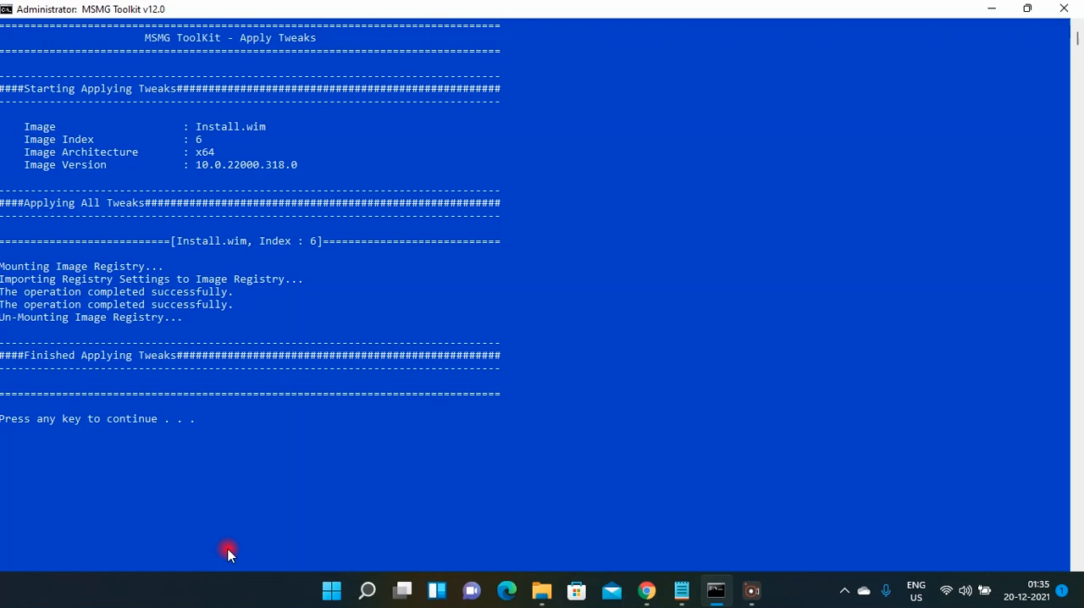
key("Return")
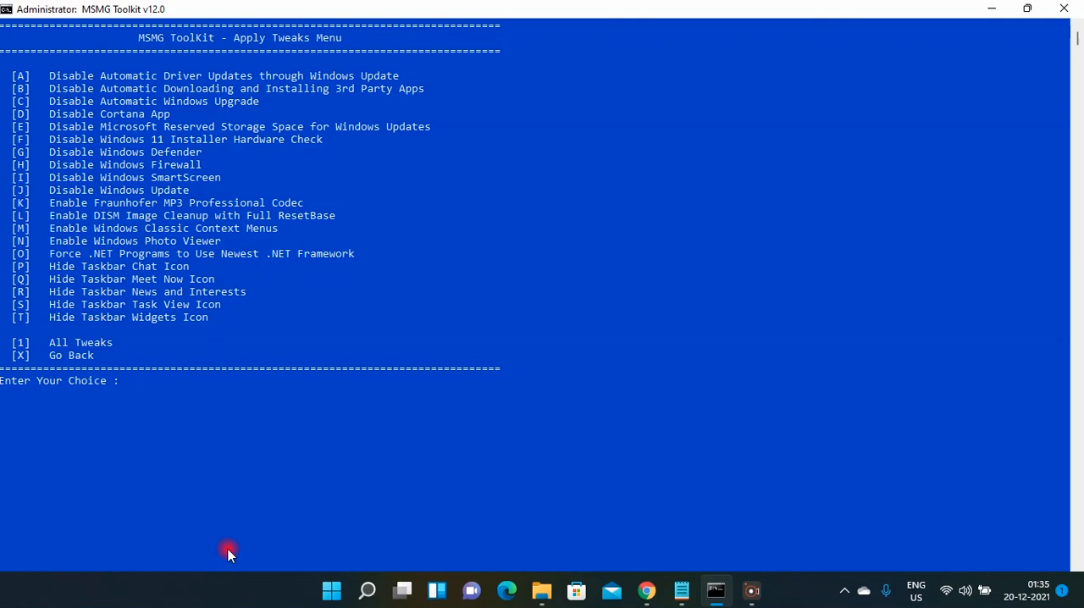
type("X")
key("Return")
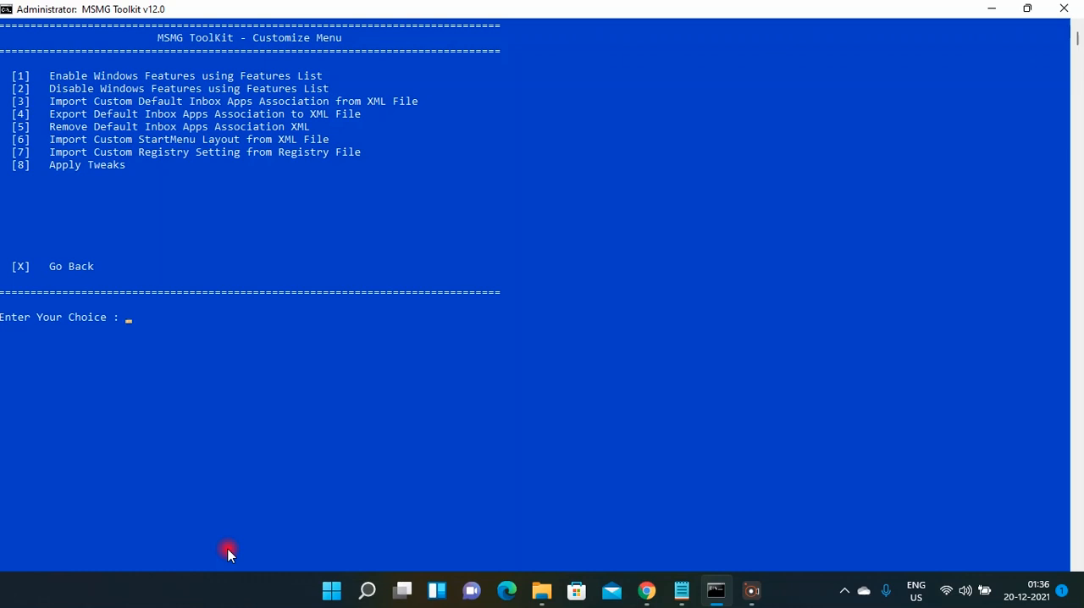
type("x")
key("Return")
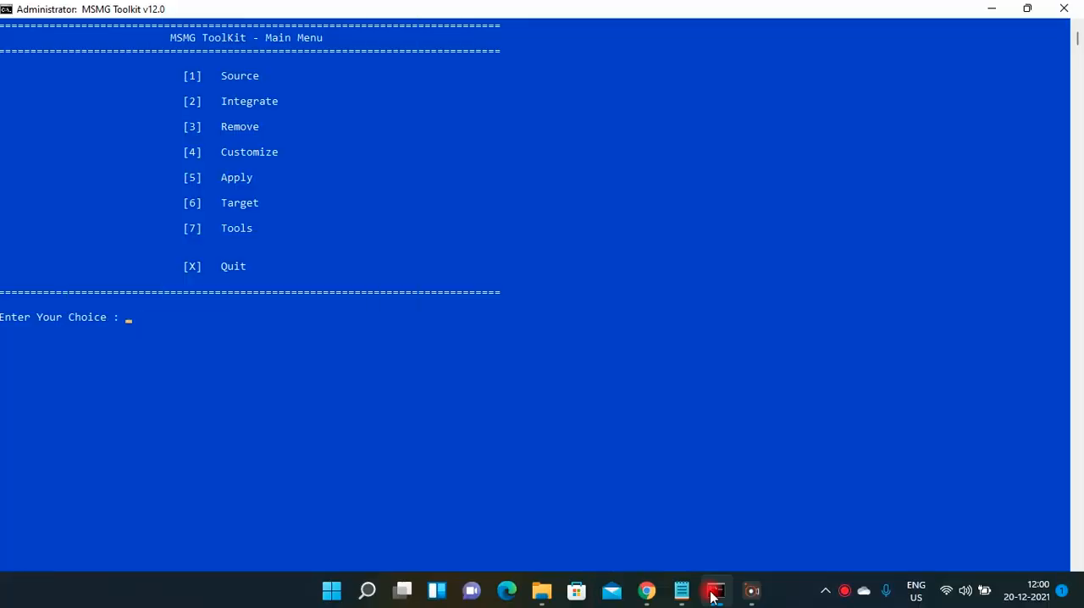
Clean up the source images from the Apply Source options.
type("5")
key("Return")
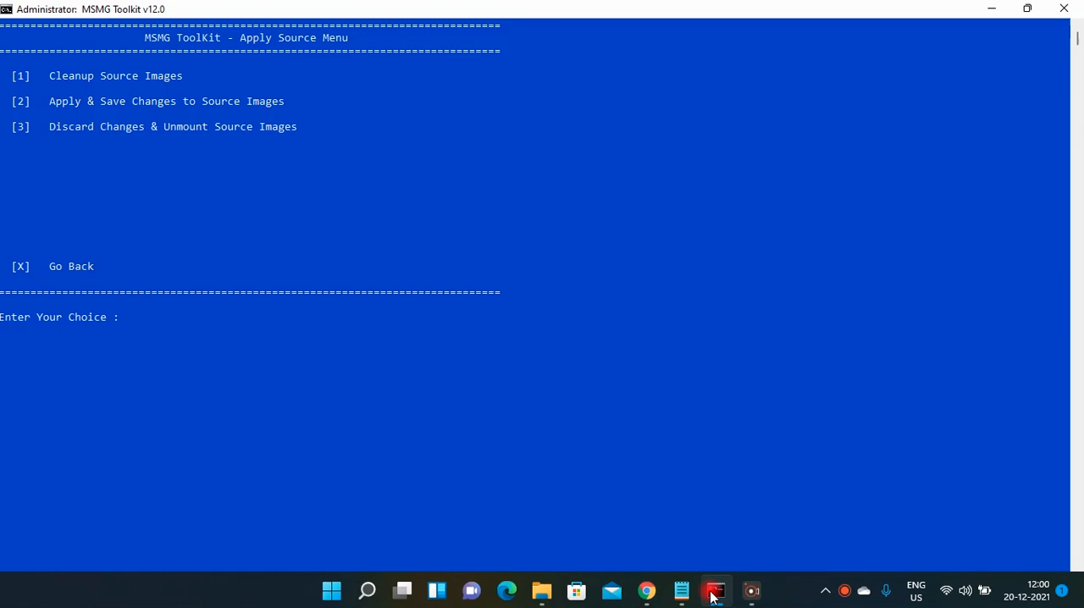
key("1")
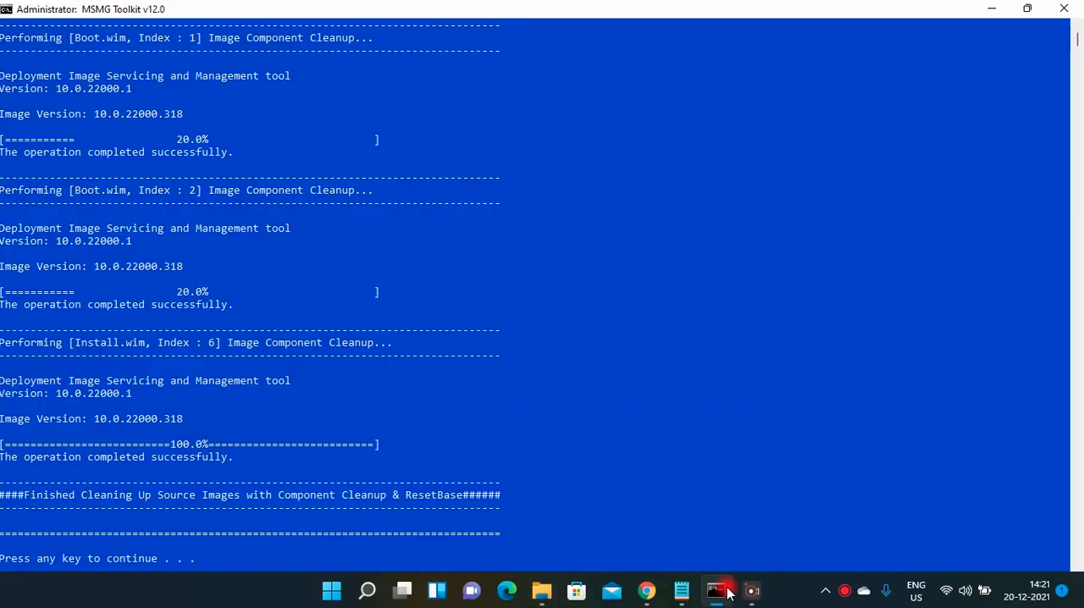
Apply and save the changes to the source images, trimming unselected image editions, and return to the Main Menu.
left_click(224, 558)
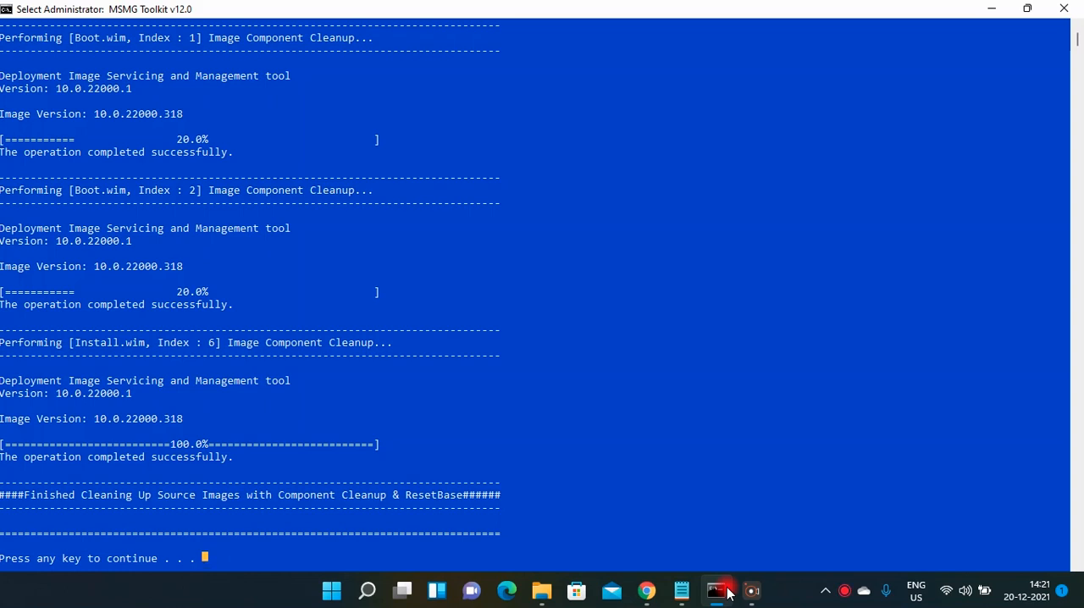
key("Return")
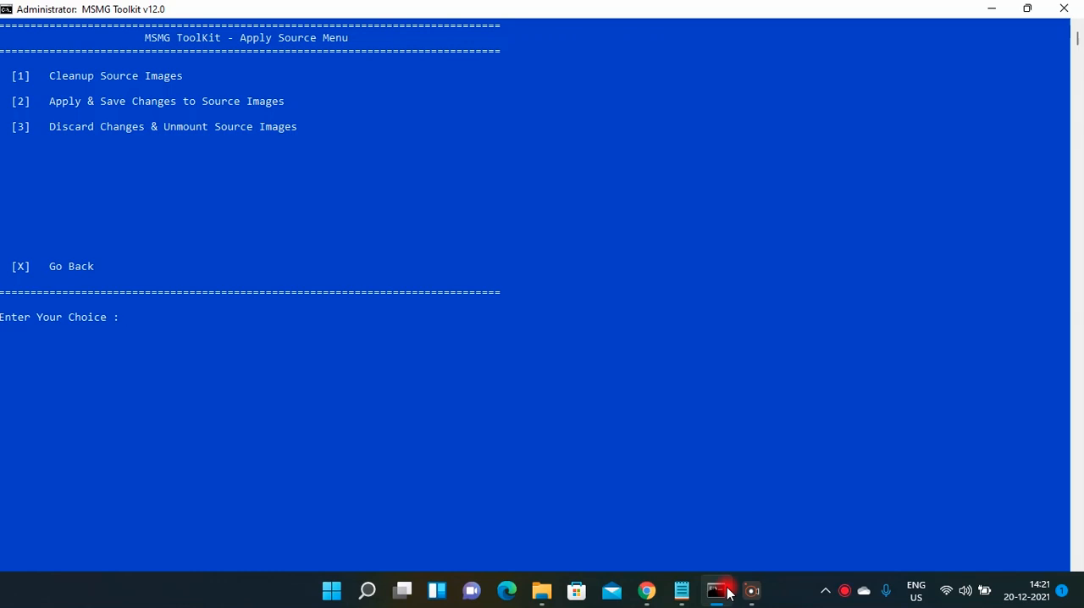
type("2")
key("Return")
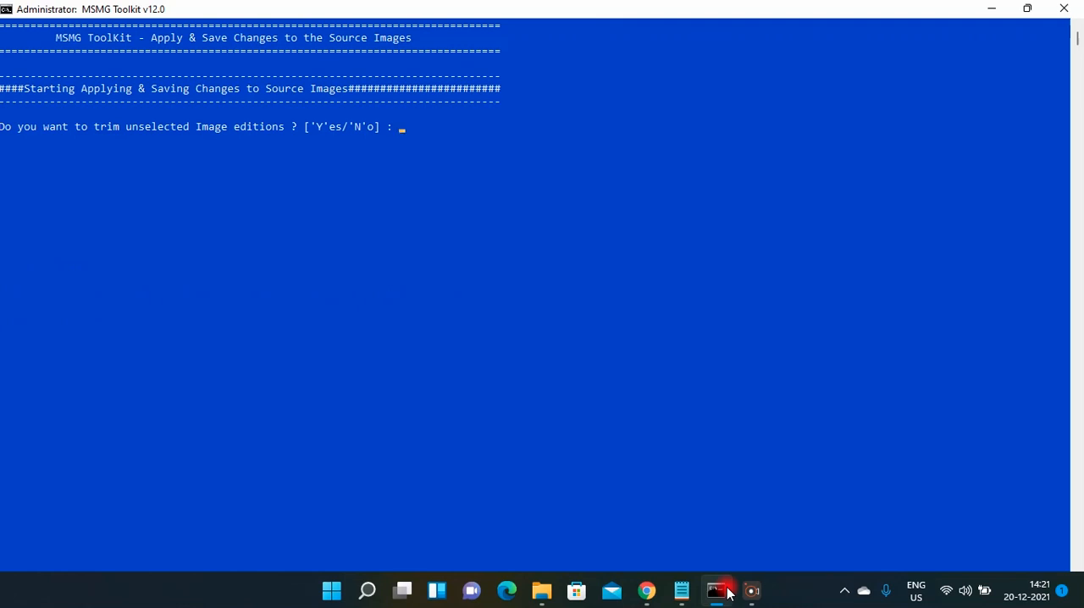
key("y")
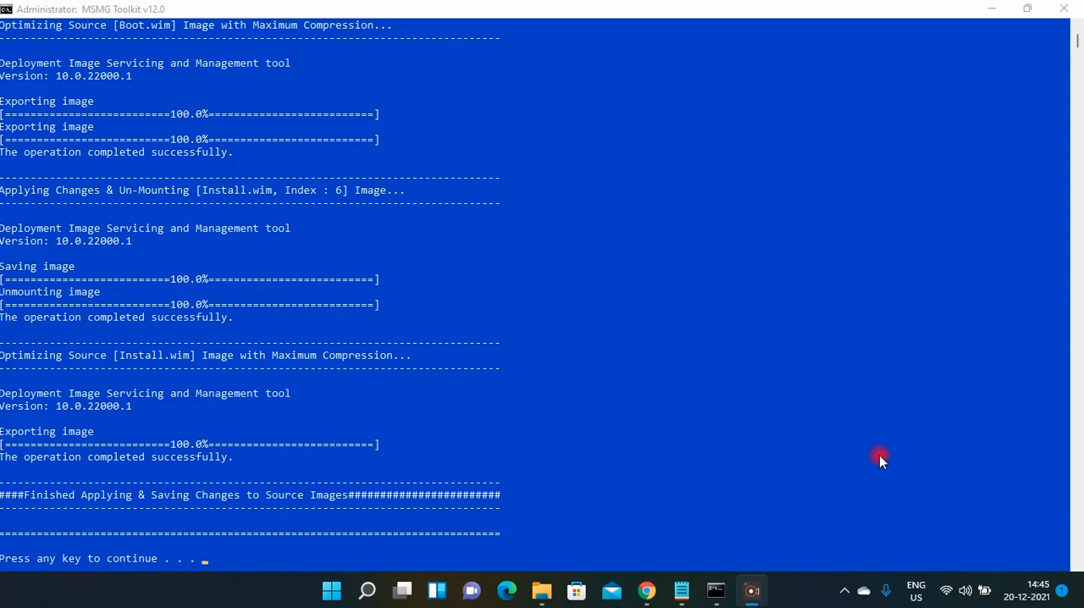
left_click(162, 543)
key("Return")
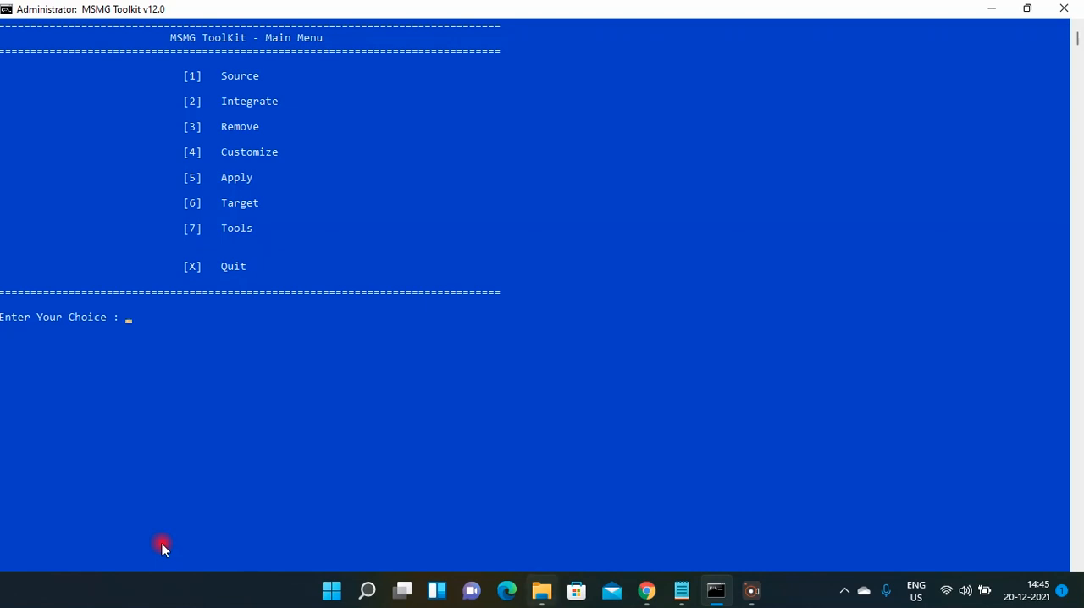
Check the size of install.wim in C:\Toolkit\DVD\sources in File Explorer and return to MSMG Toolkit.
mouse_move(542, 590)
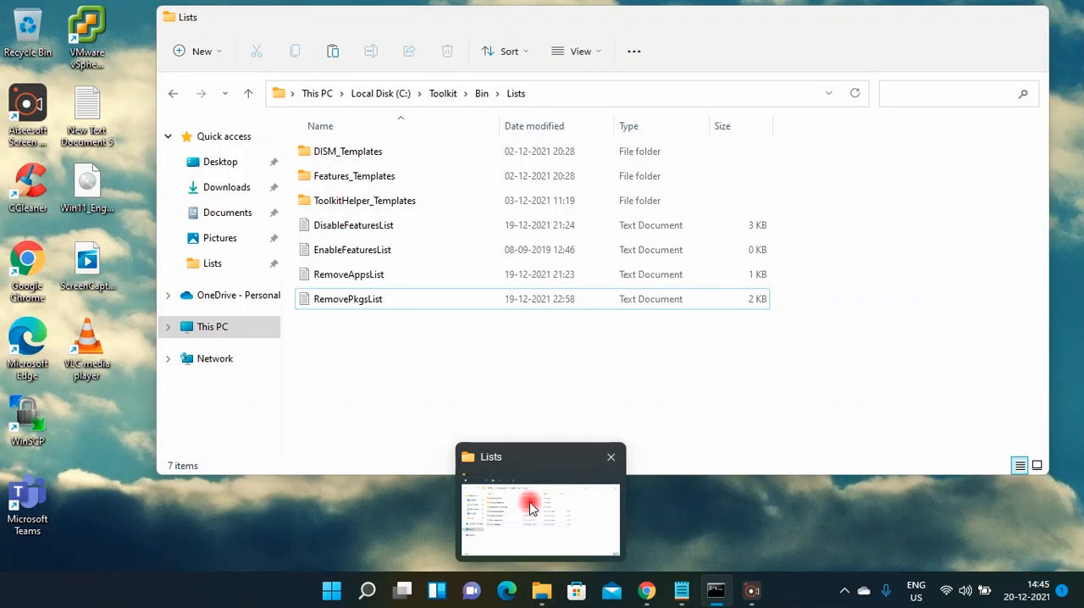
left_click(541, 518)
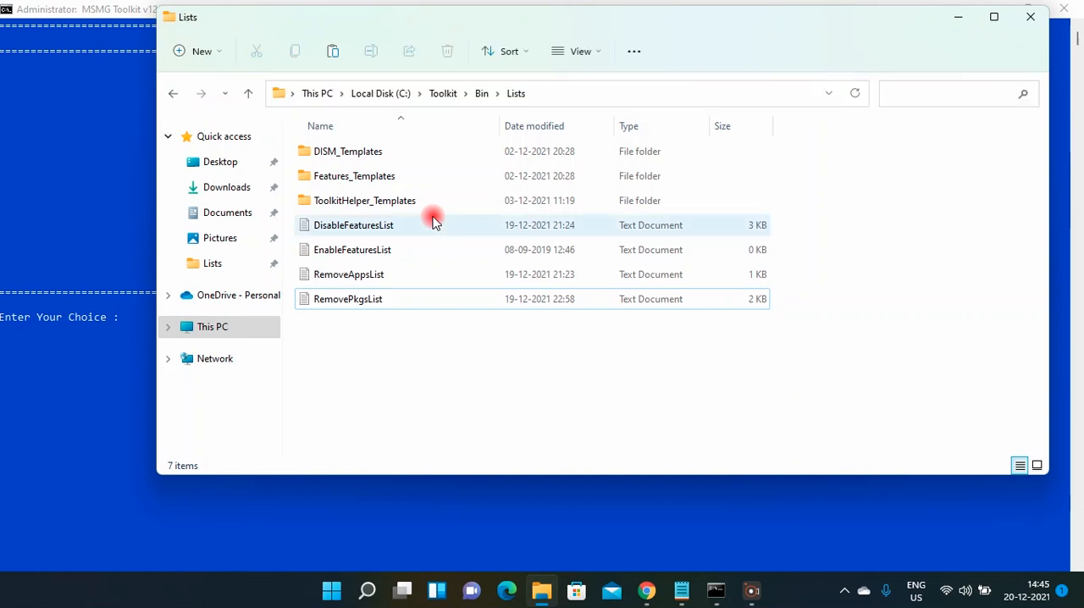
left_click(439, 95)
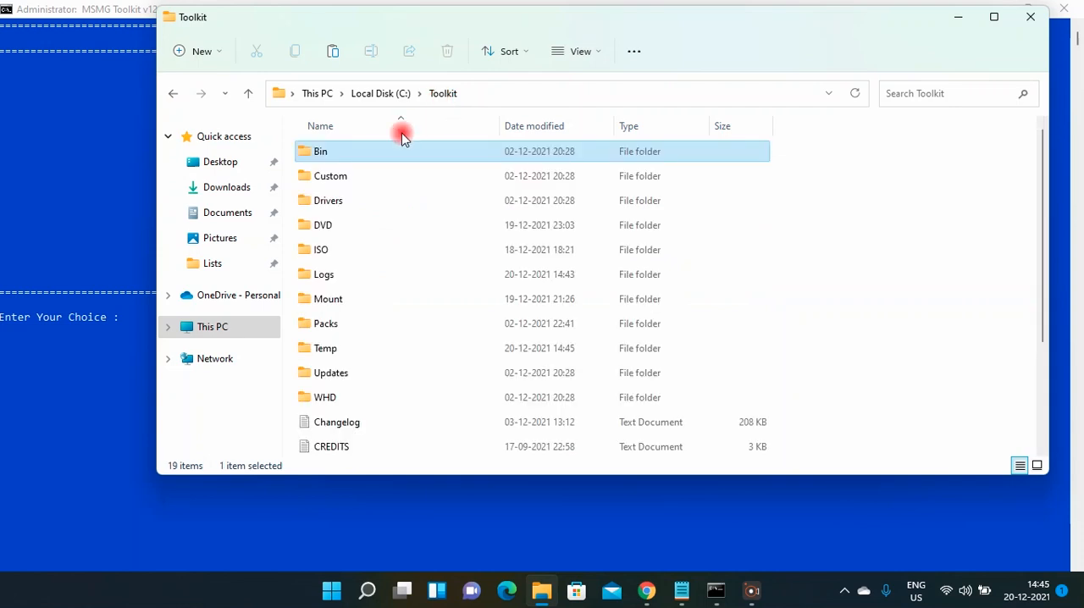
left_click(337, 227)
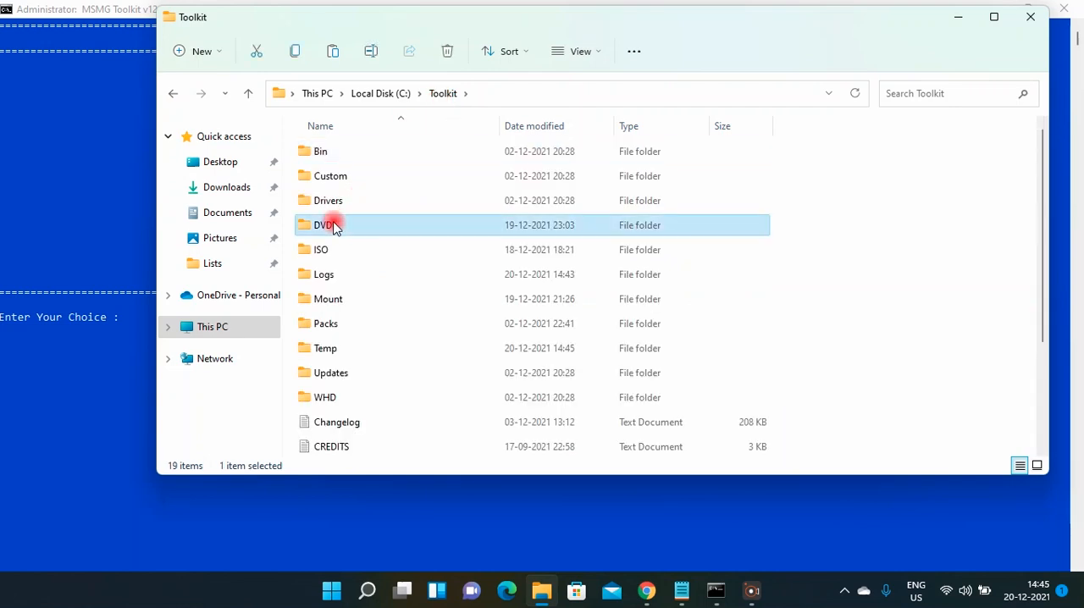
double_click(337, 227)
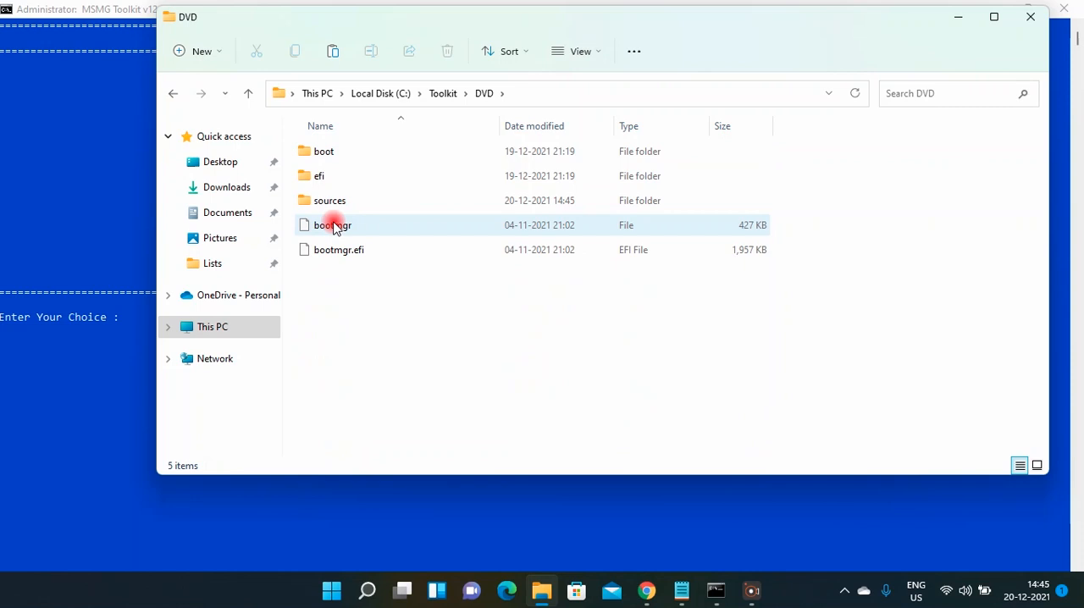
left_click(335, 204)
double_click(335, 204)
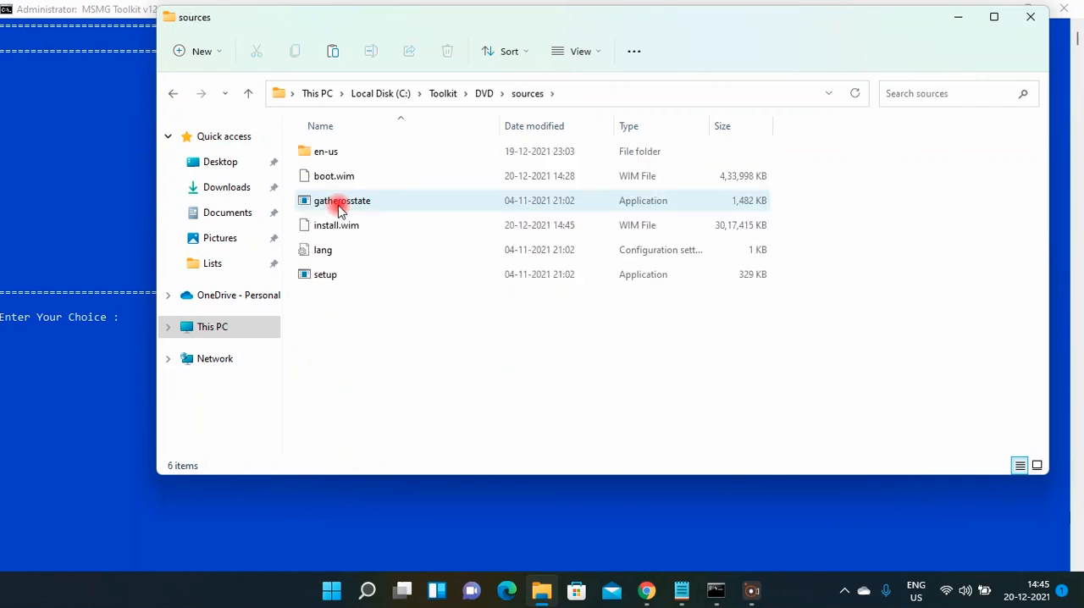
left_click(365, 226)
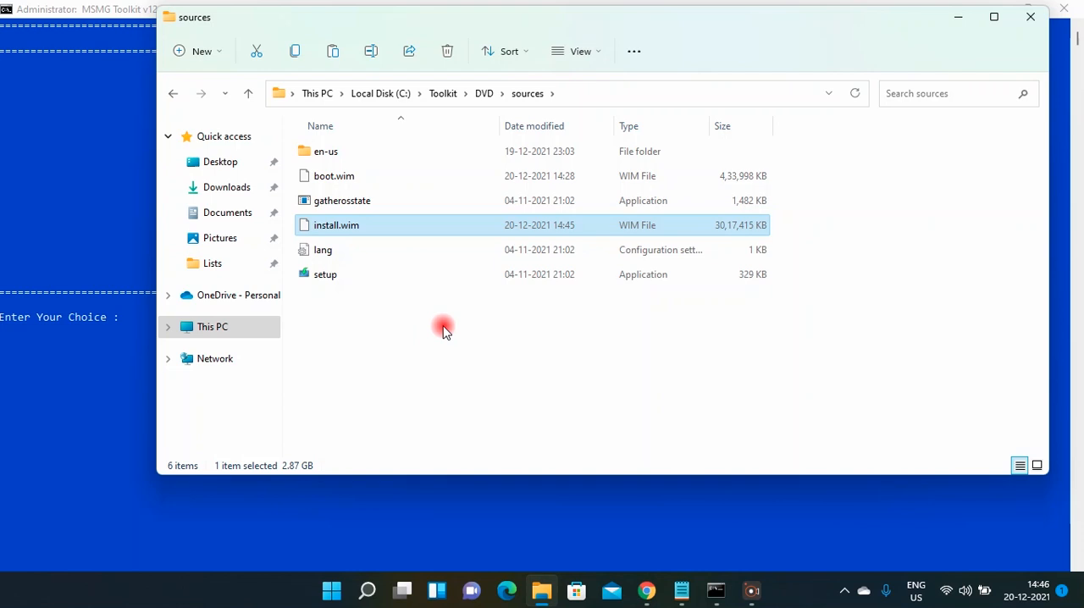
left_click(955, 27)
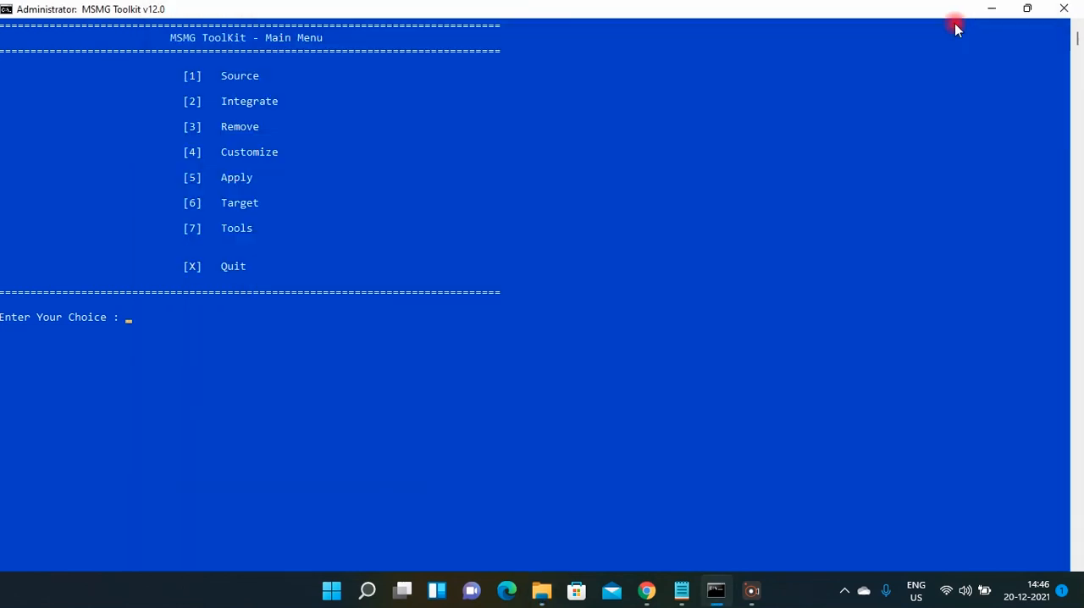
Convert the Windows 11 Pro WIM image at index 1 to an ESD image with the WIM Manager.
left_click(956, 28)
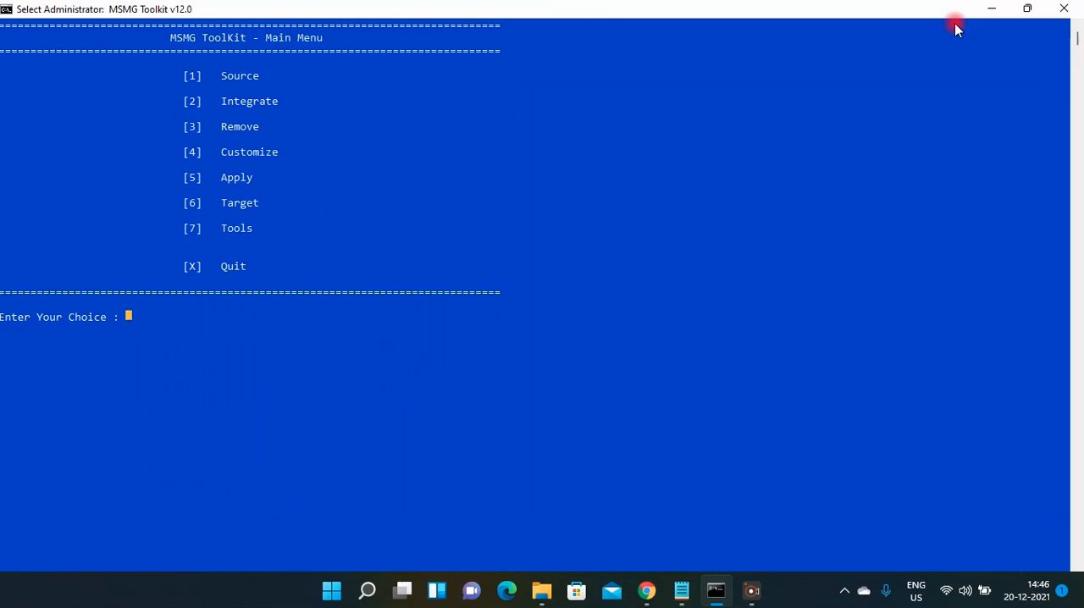
type("7")
key("Return")
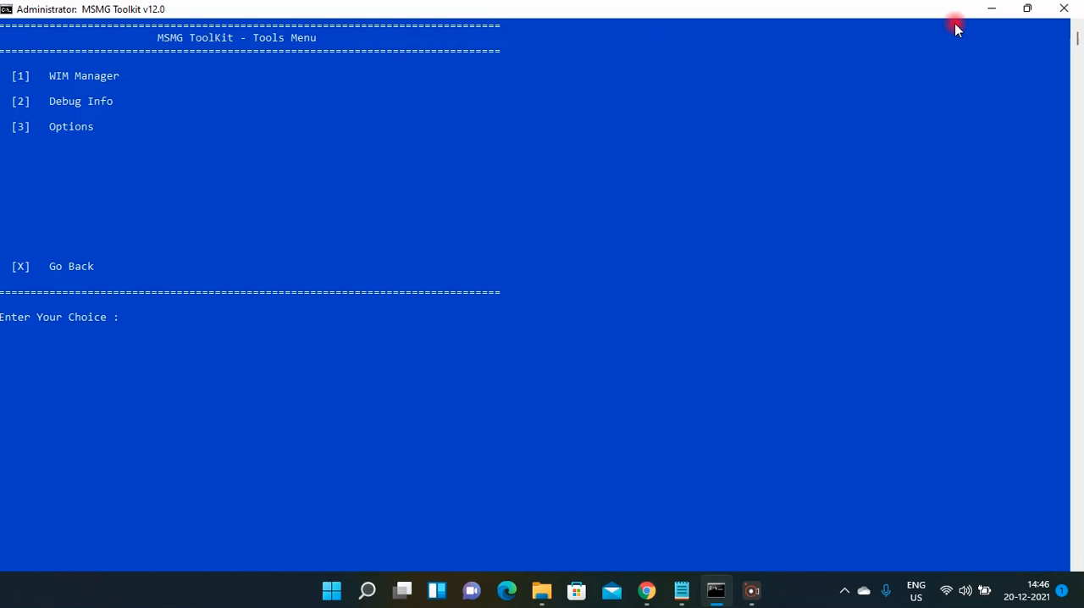
type("1")
key("Return")
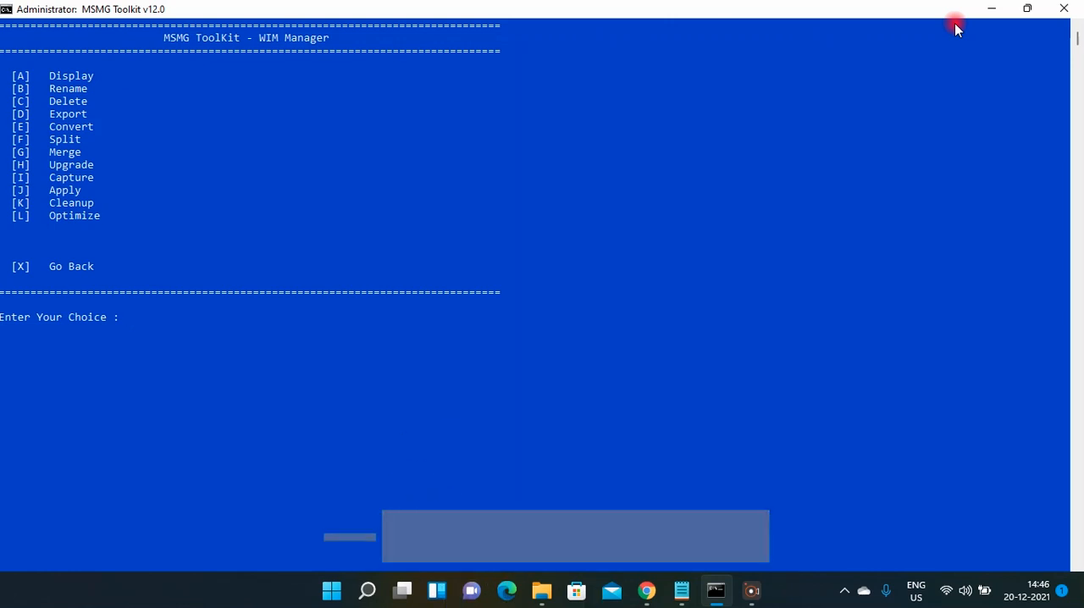
type("E")
key("Return")
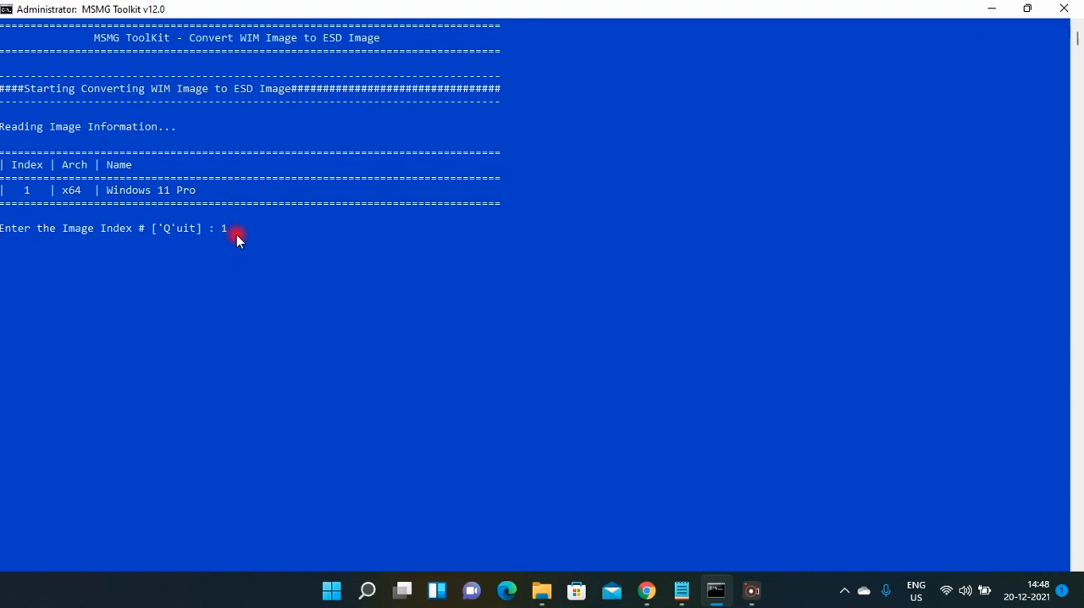
key("Return")
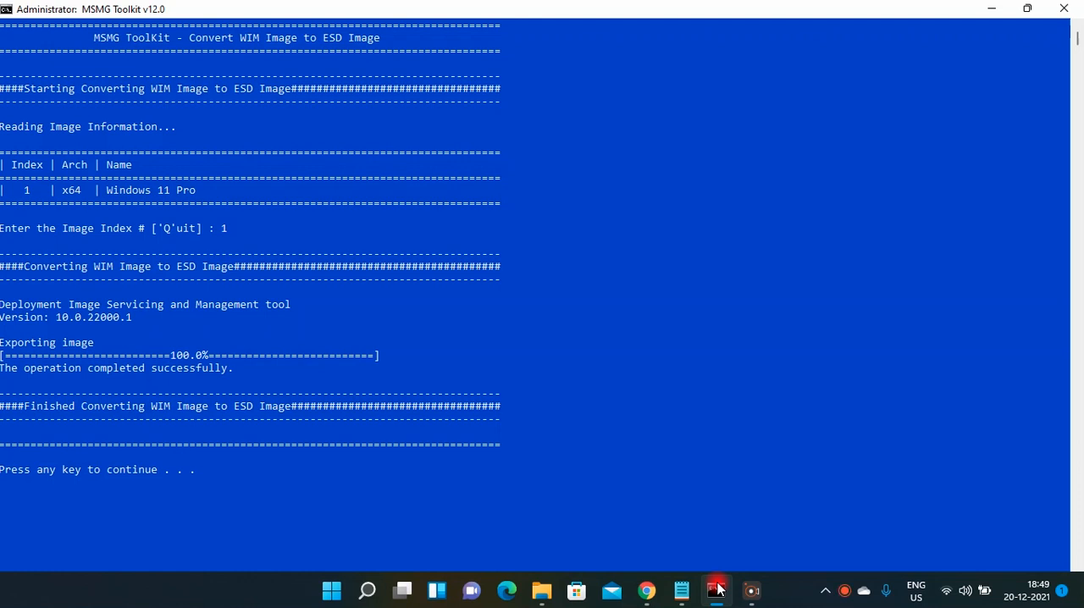
Close the conversion report and go back from the WIM Manager to the Main Menu.
key("shift+Right")
key("Escape")
key("Return")
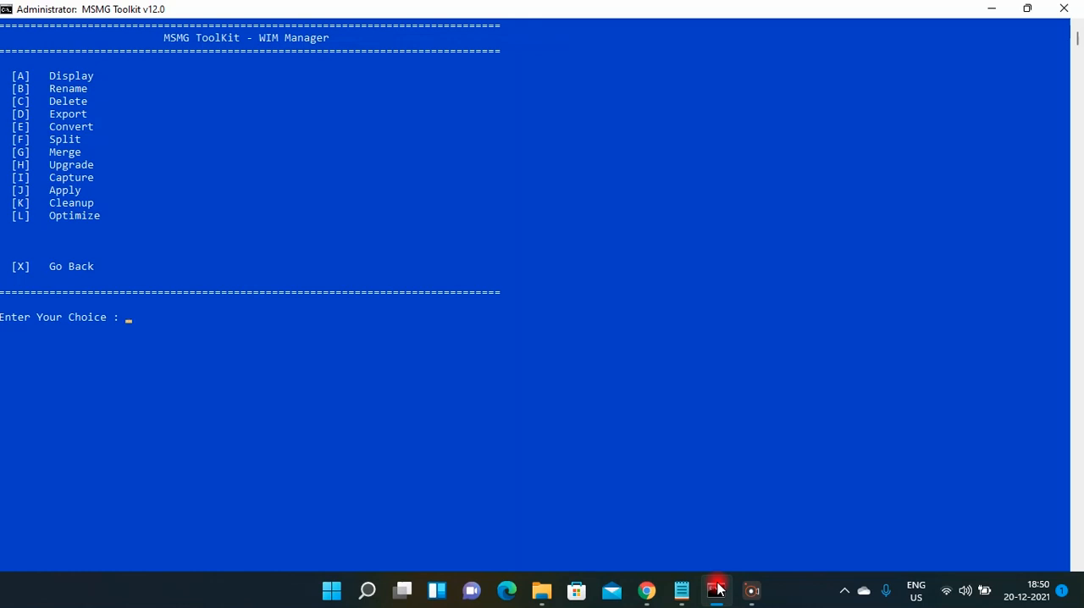
key("x")
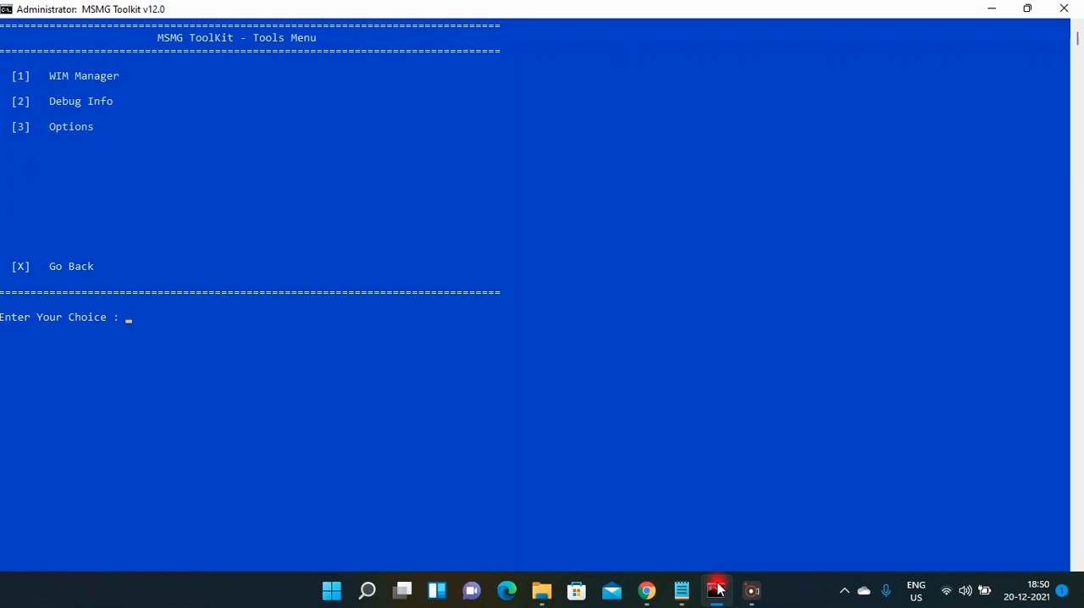
type("X")
key("Return")
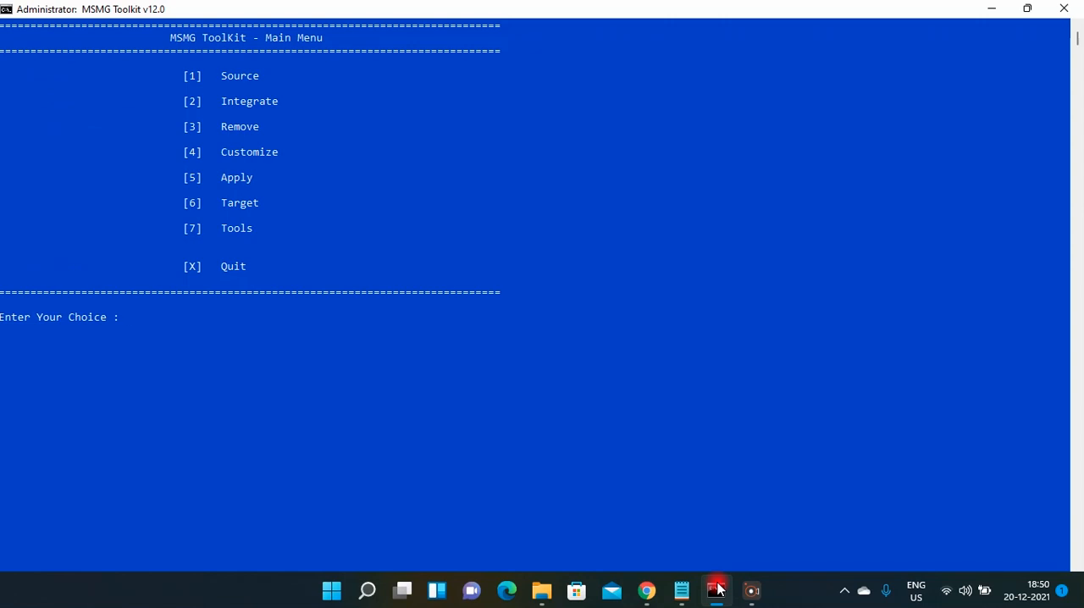
Check the size of install.esd in the sources folder in File Explorer and return to MSMG Toolkit.
mouse_move(542, 590)
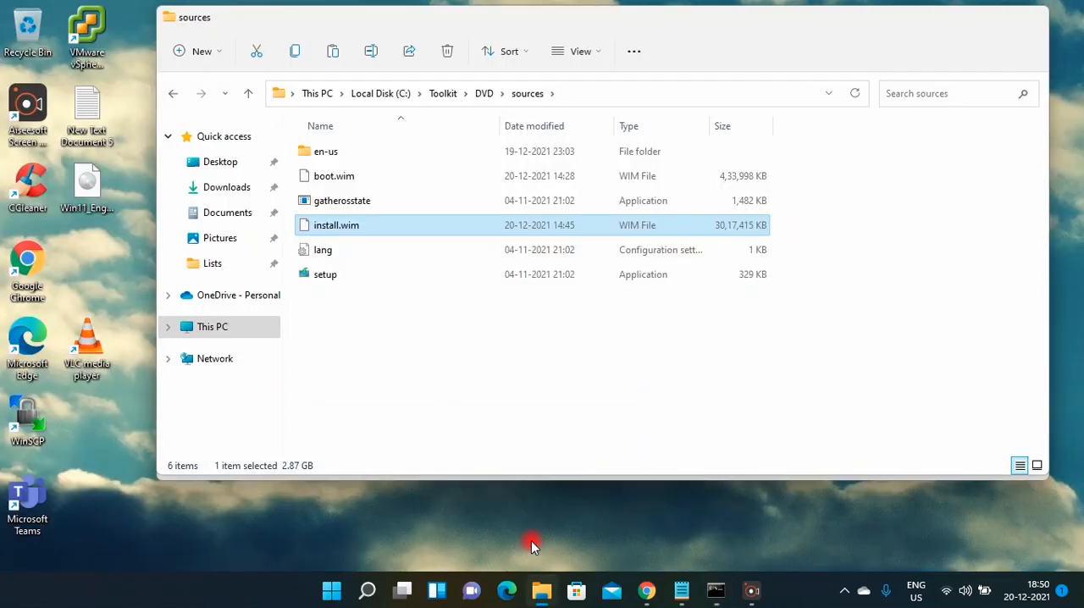
left_click(531, 540)
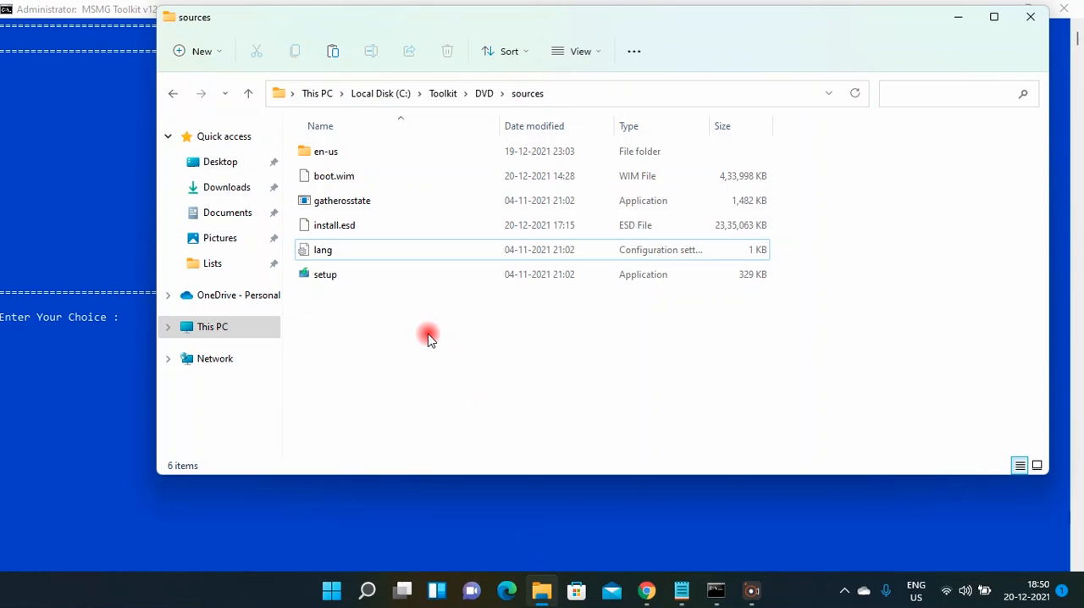
left_click(357, 233)
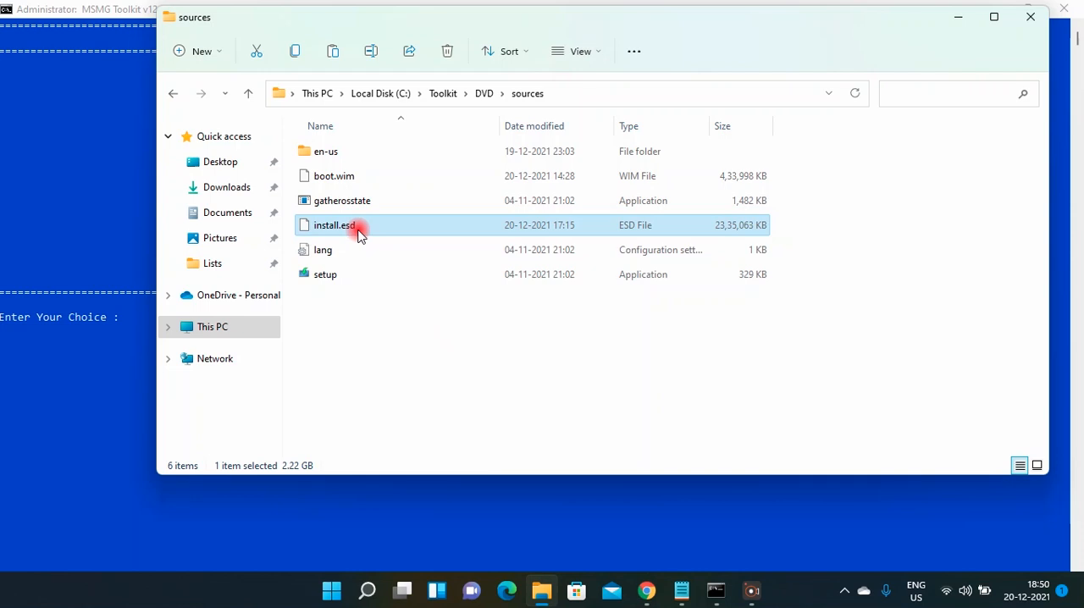
left_click(404, 351)
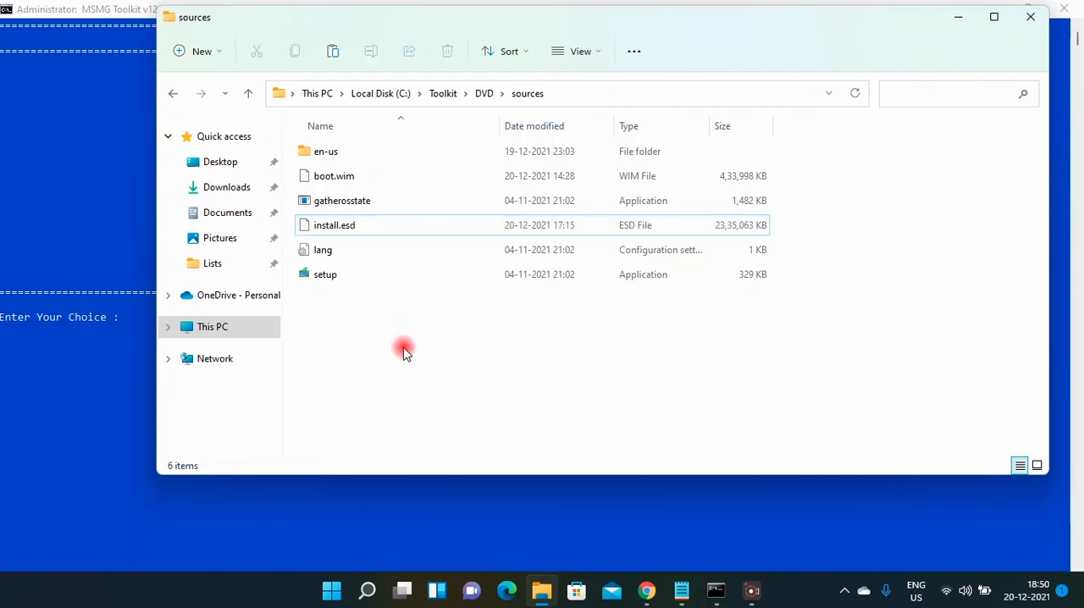
left_click(958, 19)
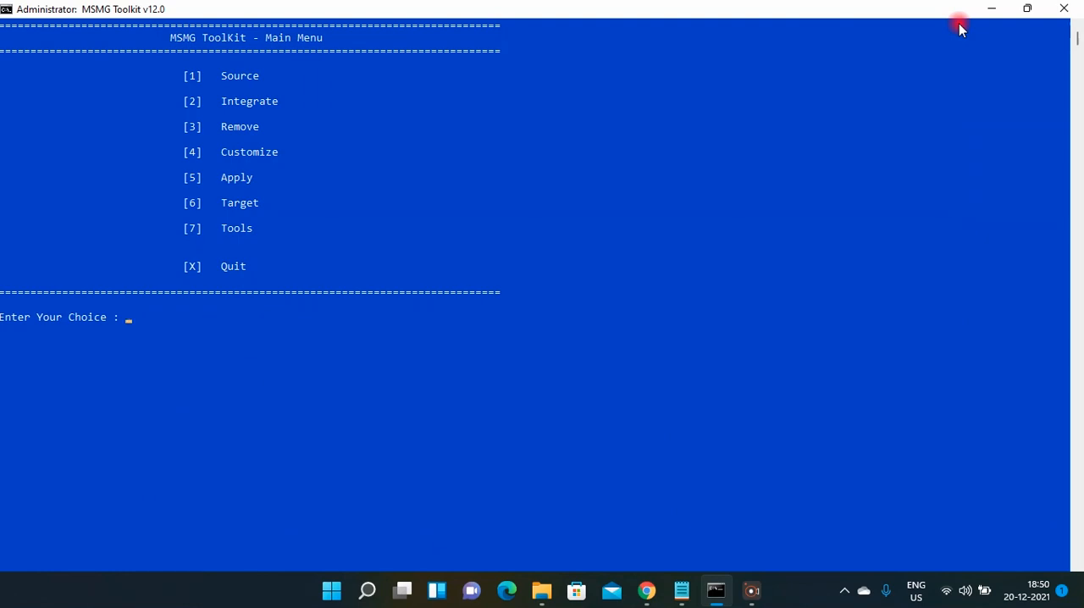
Start making a DVD ISO image from the Target options with the volume label WIN11x64-2021.
type("6")
key("Return")
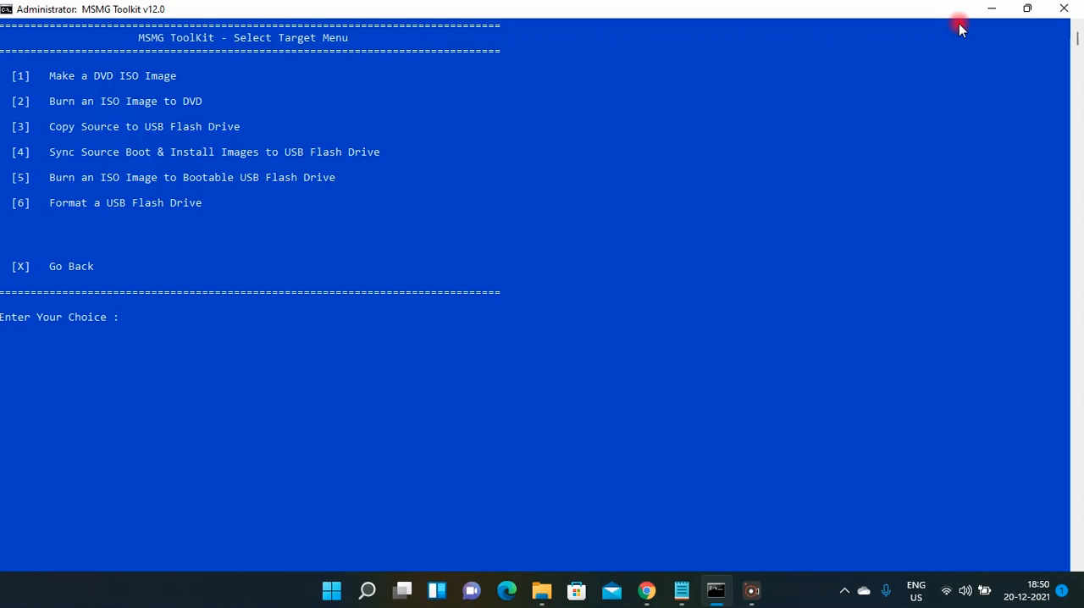
type("1")
key("Return")
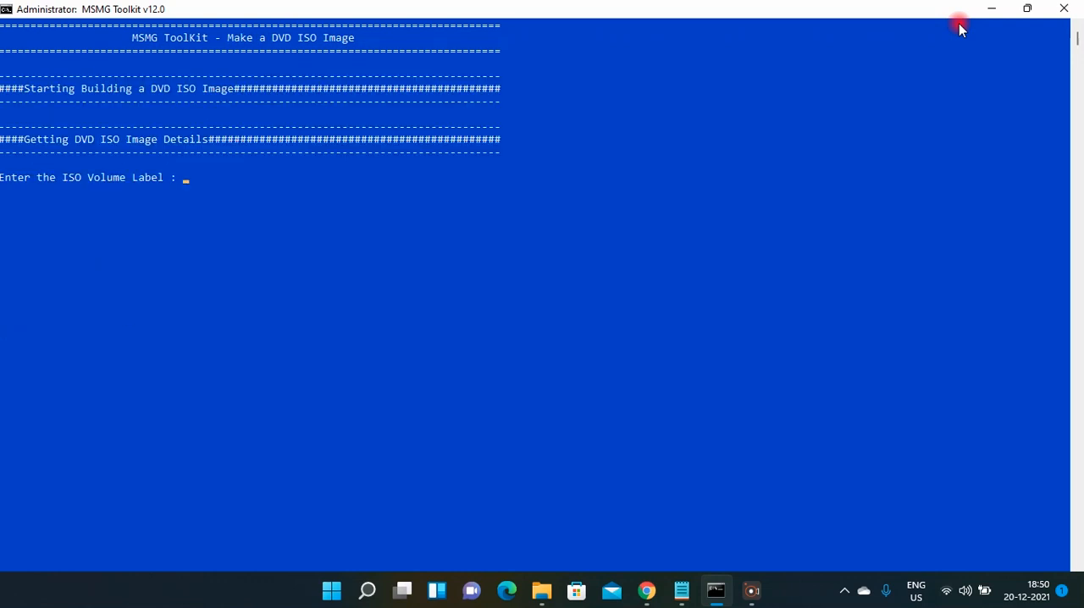
type("WIN11")
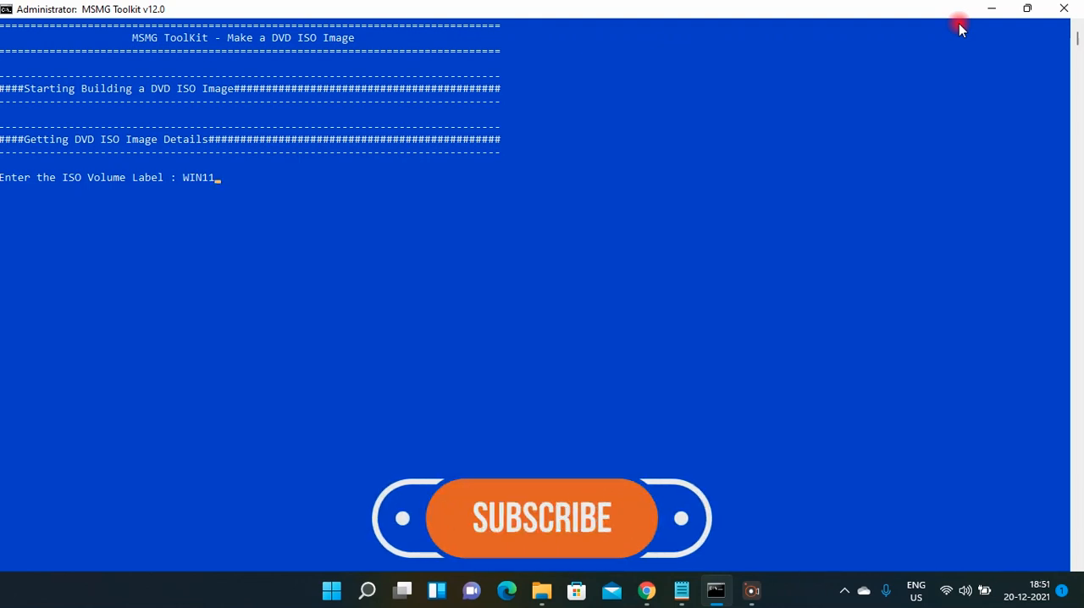
type("x64")
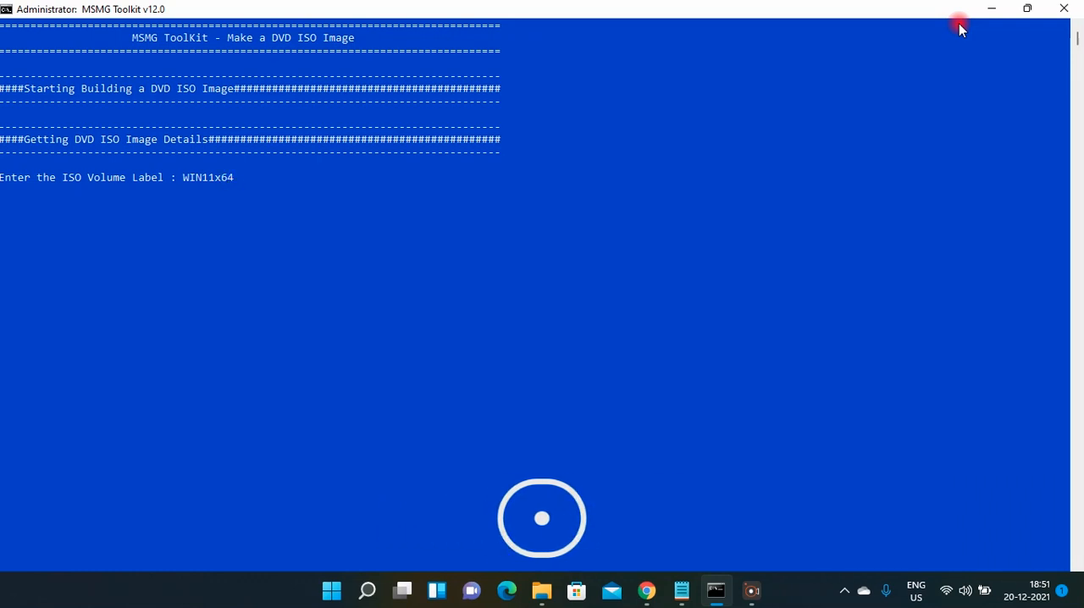
type("-2021")
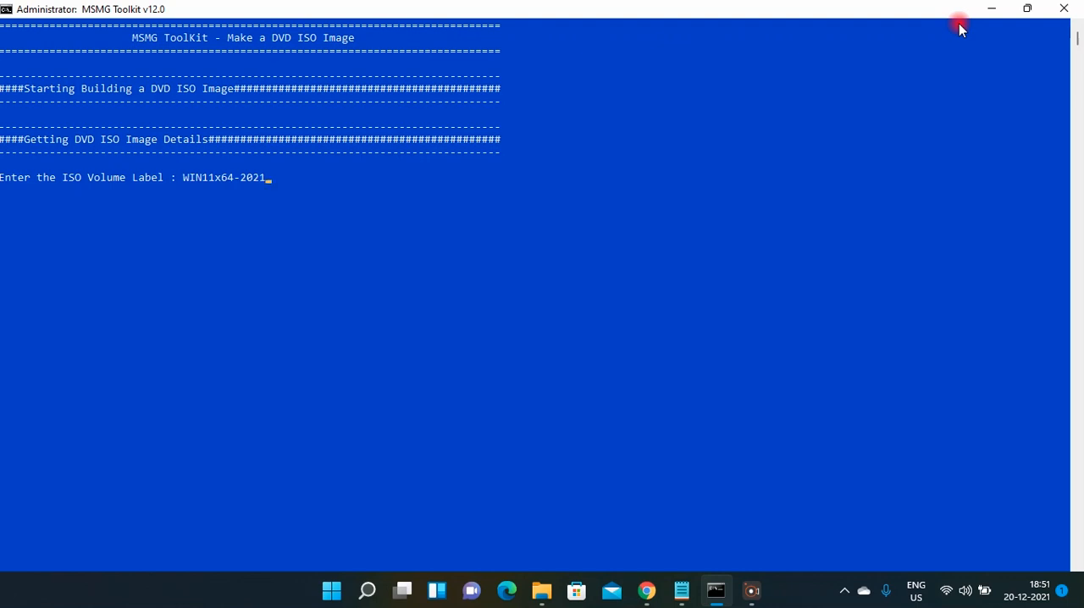
key("Return")
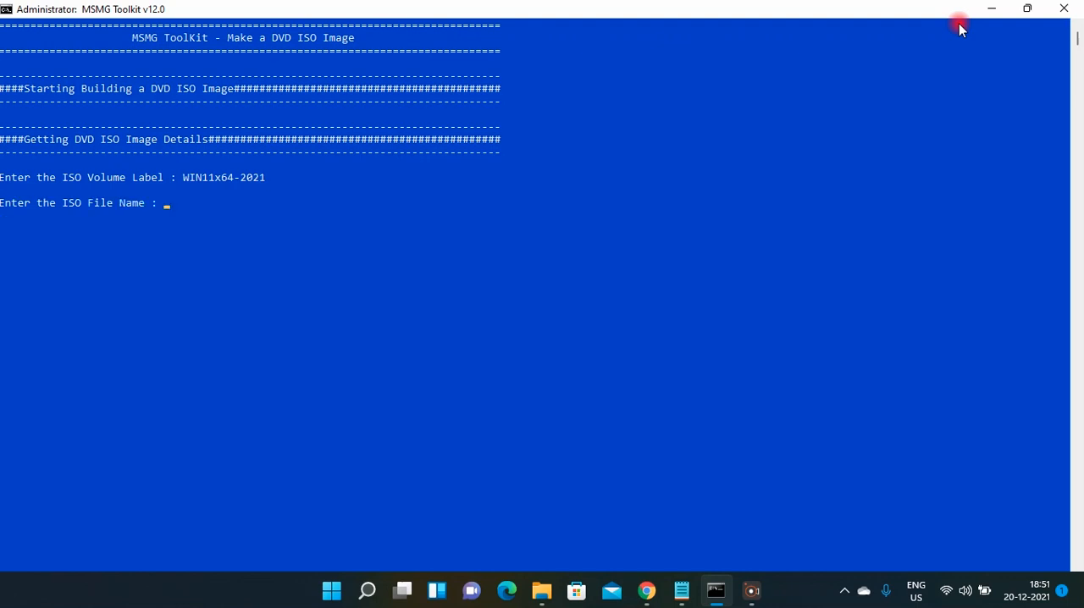
Build the DVD ISO with the file name WIN11x64-2021 and return to the Main Menu.
type("WIN11x64-2021")
key("Return")
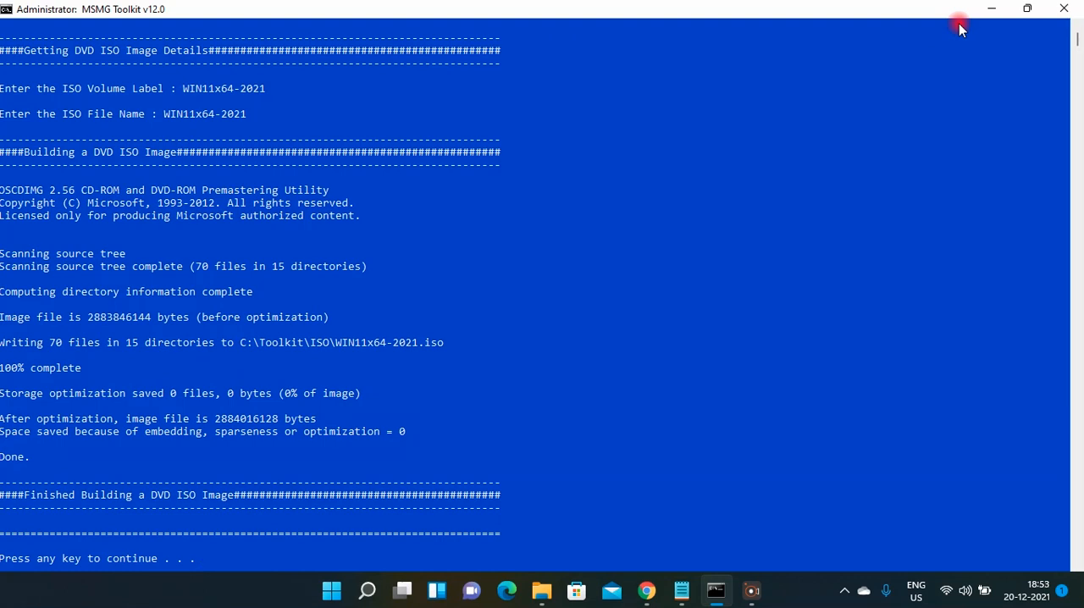
left_click(960, 29)
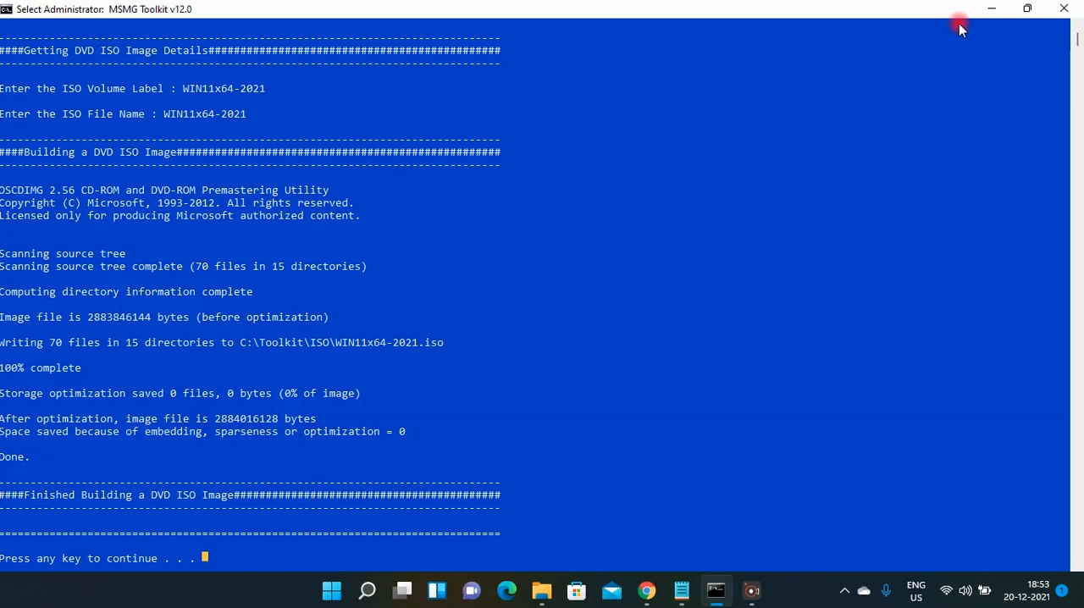
key("Return")
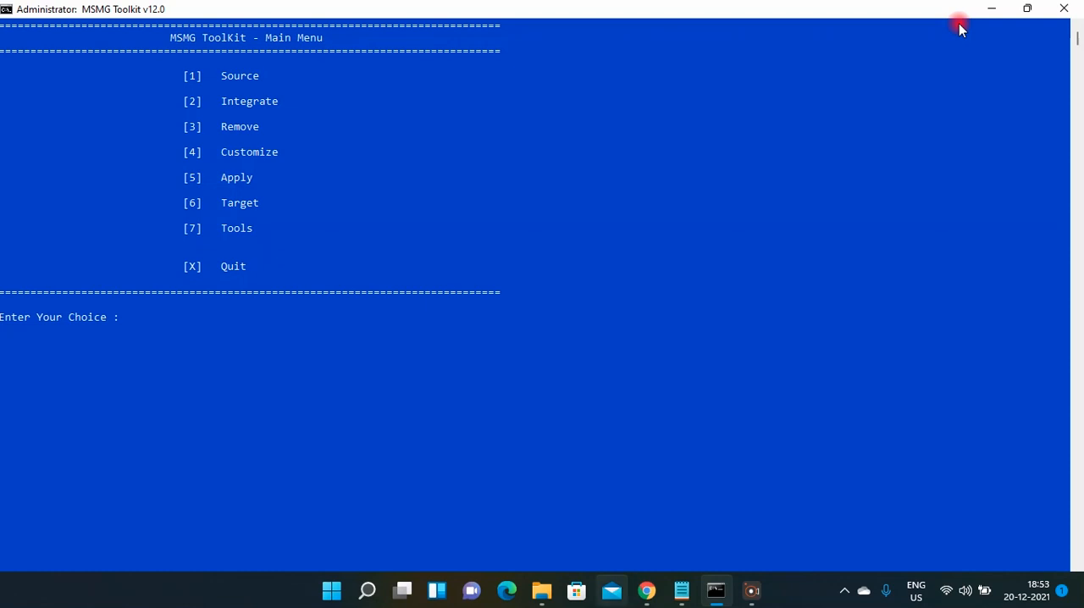
Check the size of the WIN11x64-2021 image in the Toolkit's ISO folder and view the original Windows 11 ISO on the desktop.
left_click(539, 601)
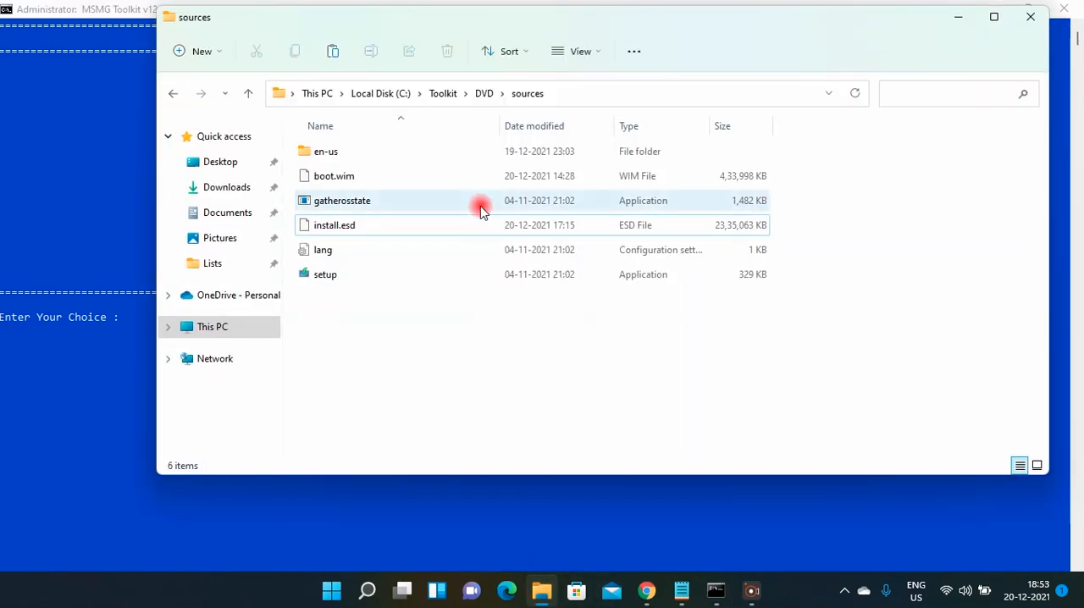
left_click(445, 94)
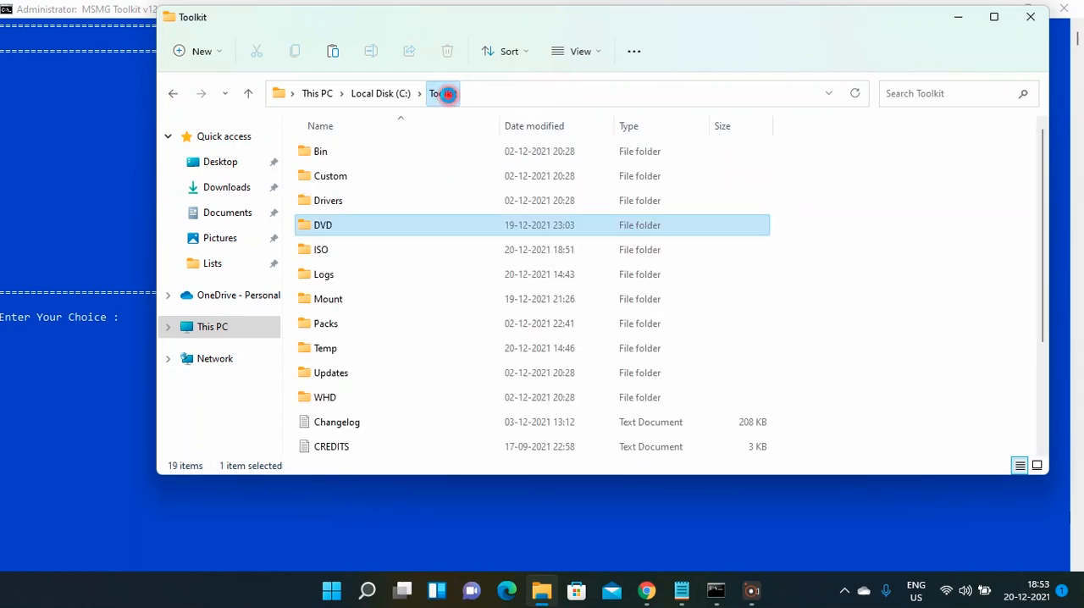
left_click(344, 248)
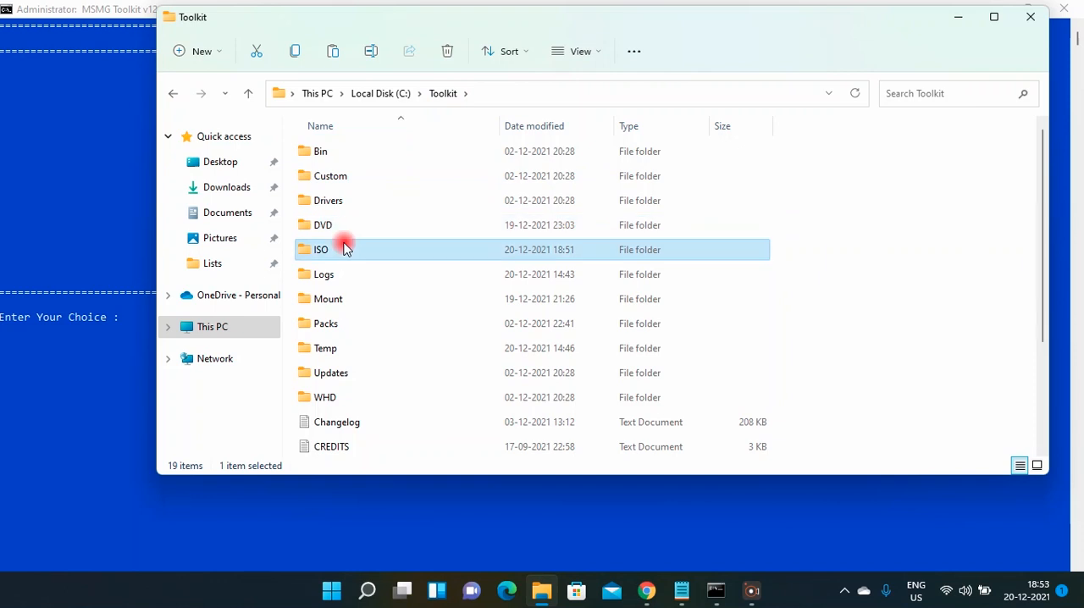
double_click(344, 247)
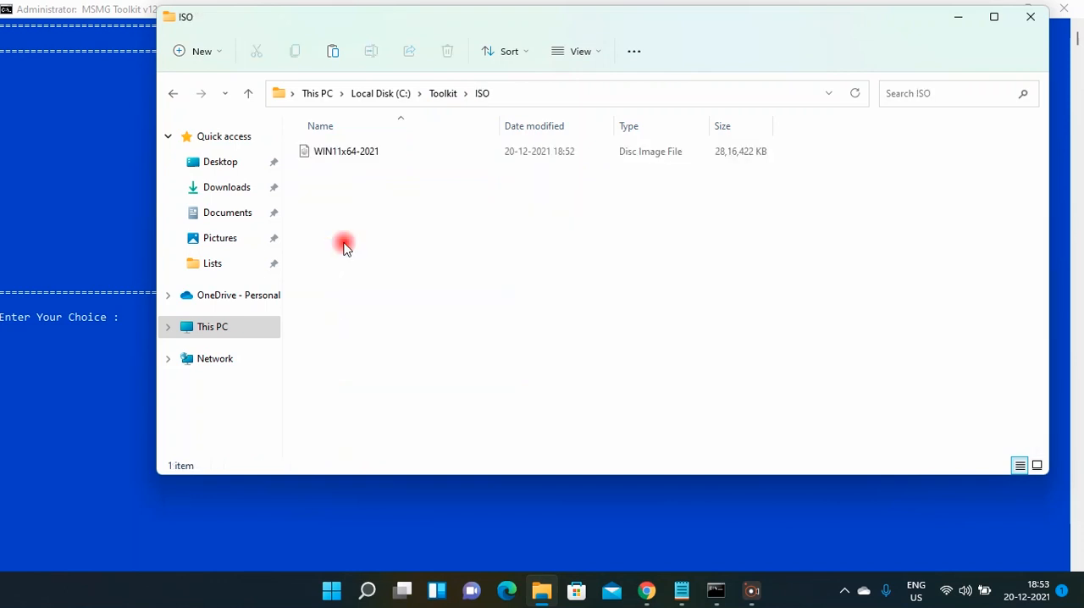
left_click(386, 158)
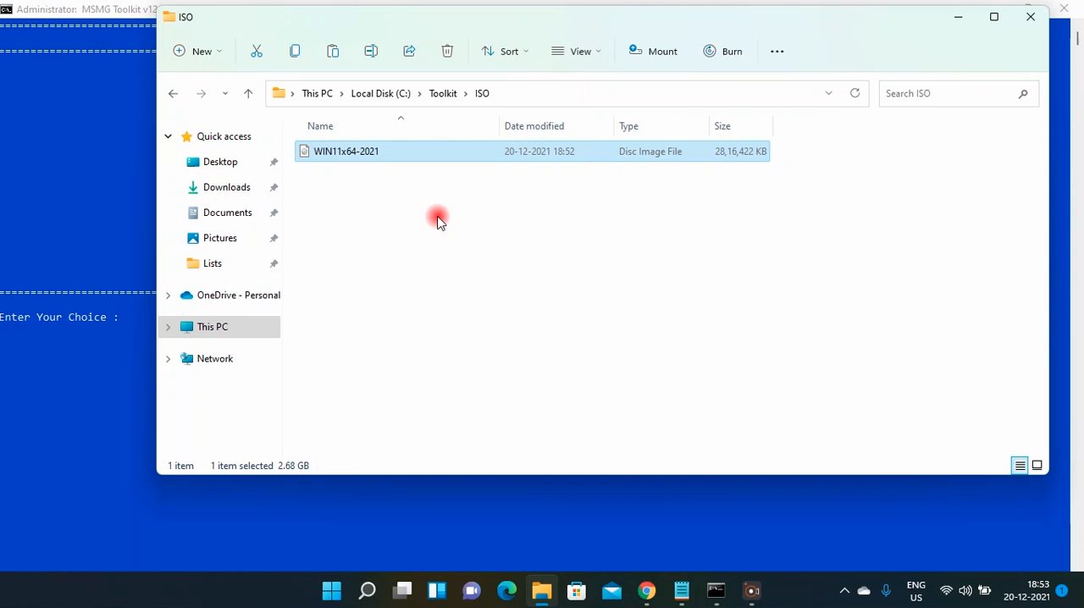
left_click(438, 222)
left_click(401, 151)
left_click(955, 23)
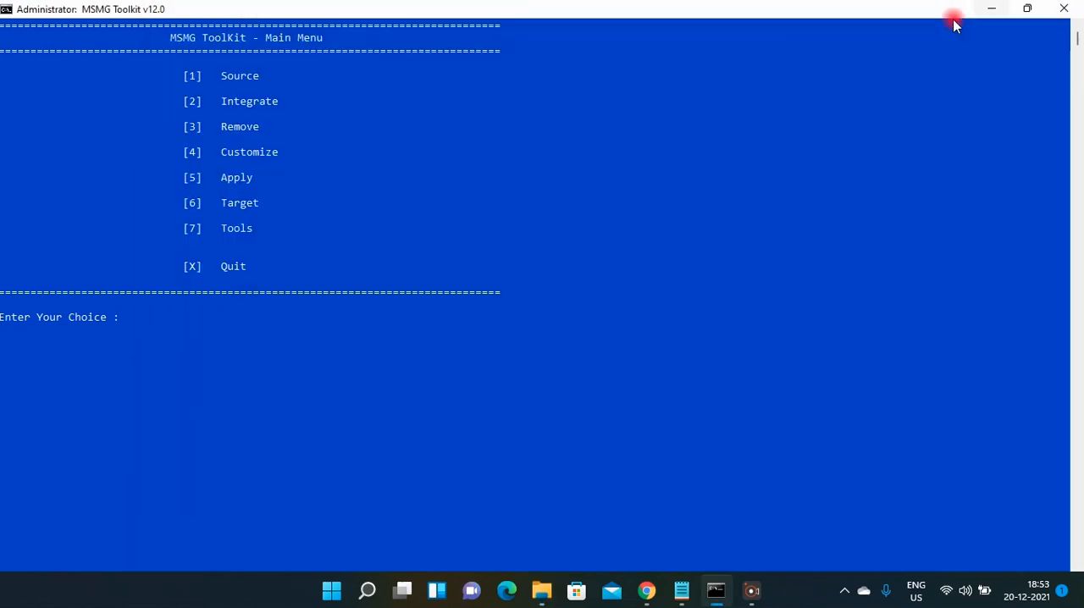
left_click(990, 8)
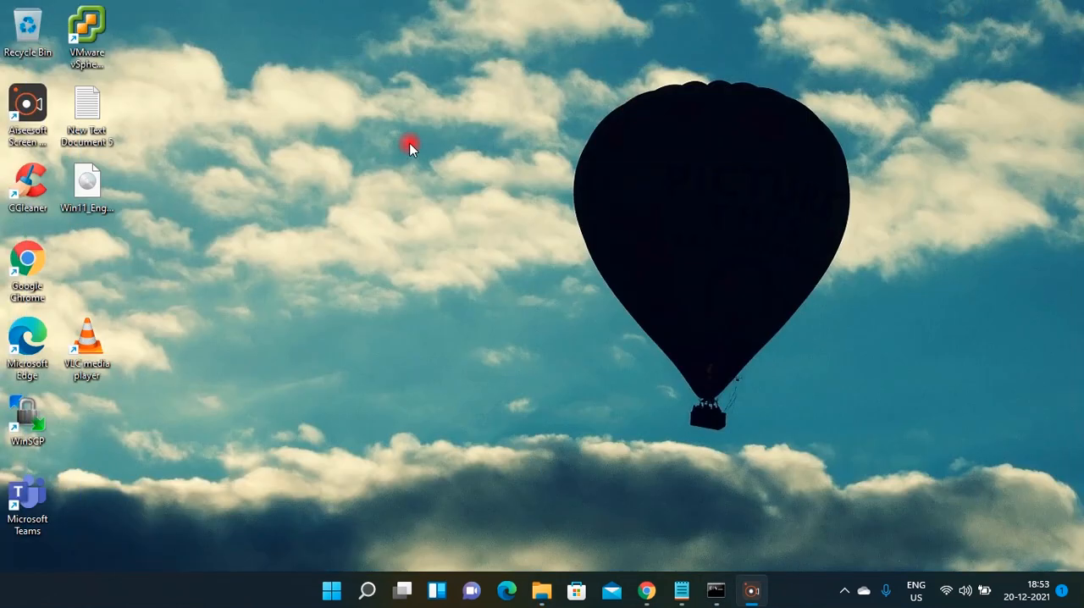
left_click(73, 205)
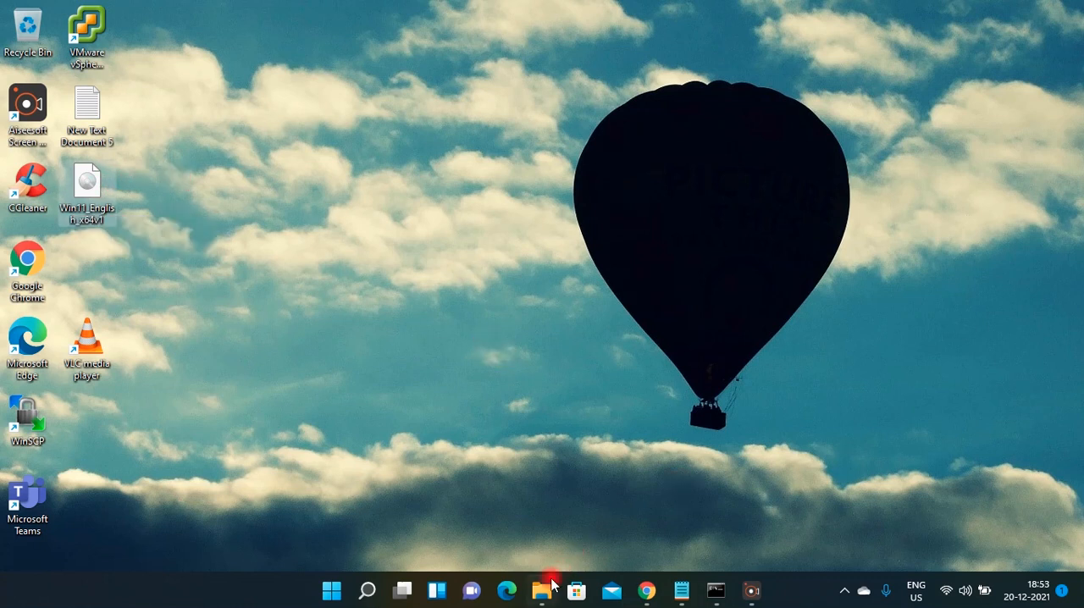
Return to MSMG Toolkit and quit it, letting the post-cleanup operation finish before closing it.
mouse_move(550, 586)
mouse_move(720, 589)
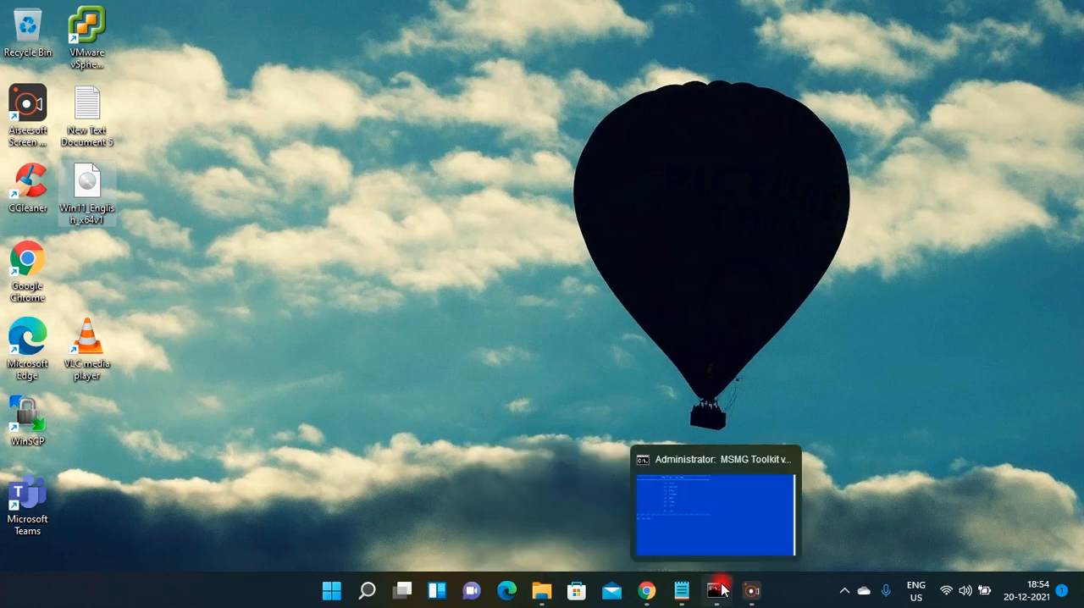
left_click(720, 588)
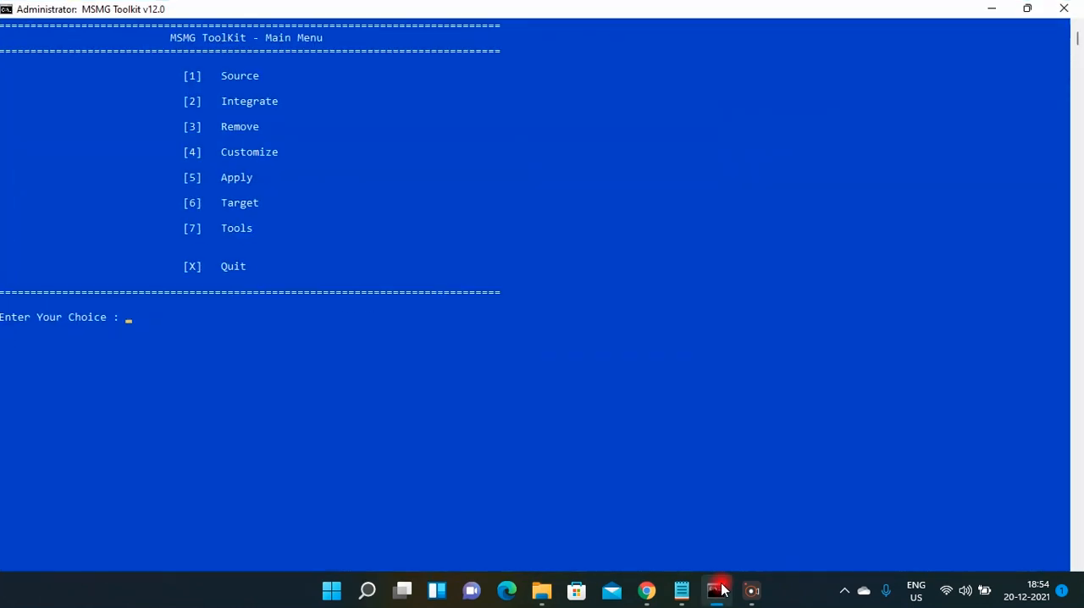
type("X")
key("Return")
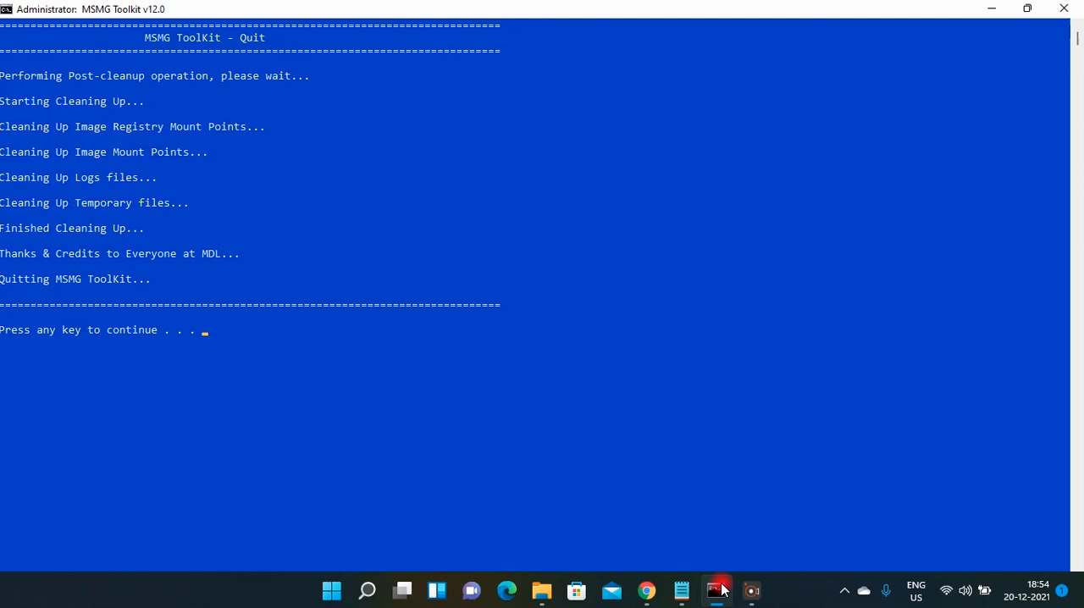
key("Return")
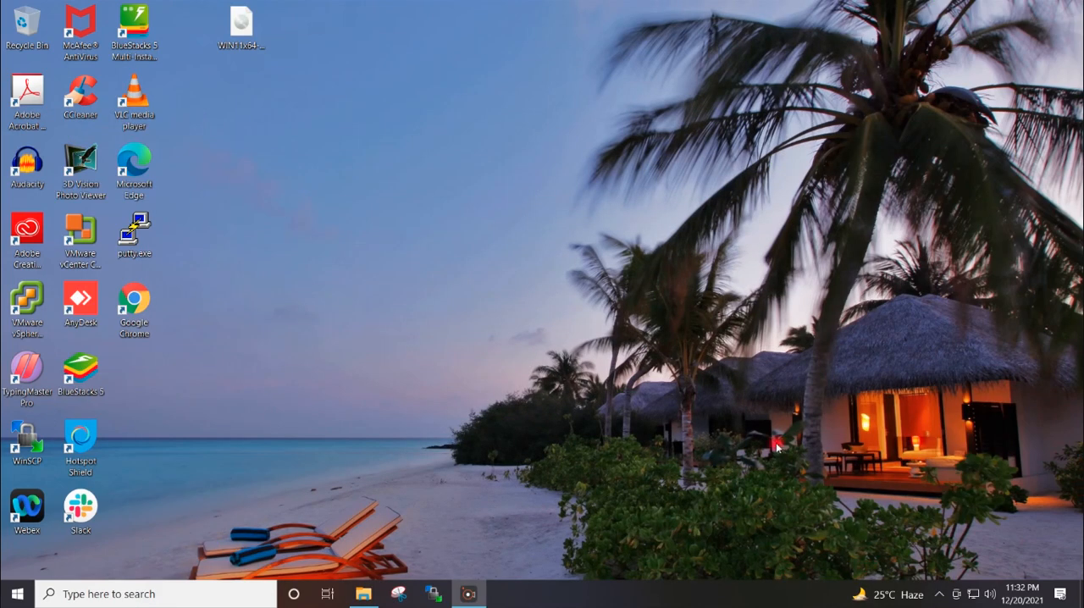
Switch to VMware Workstation and start a new virtual machine with the Custom configuration and Workstation 15.x hardware compatibility.
left_click(240, 38)
left_click(509, 590)
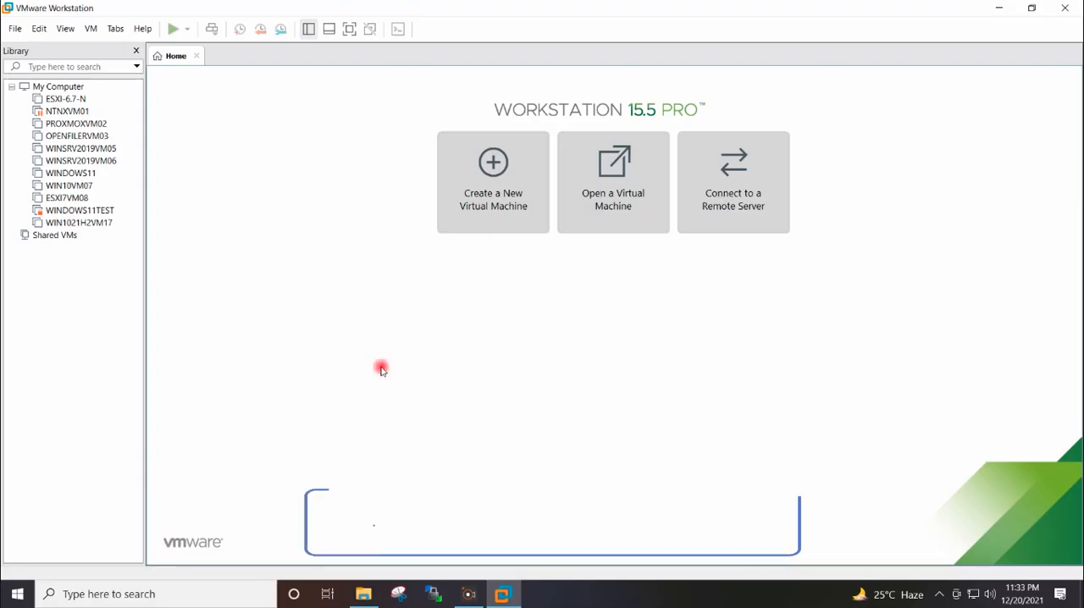
left_click(495, 175)
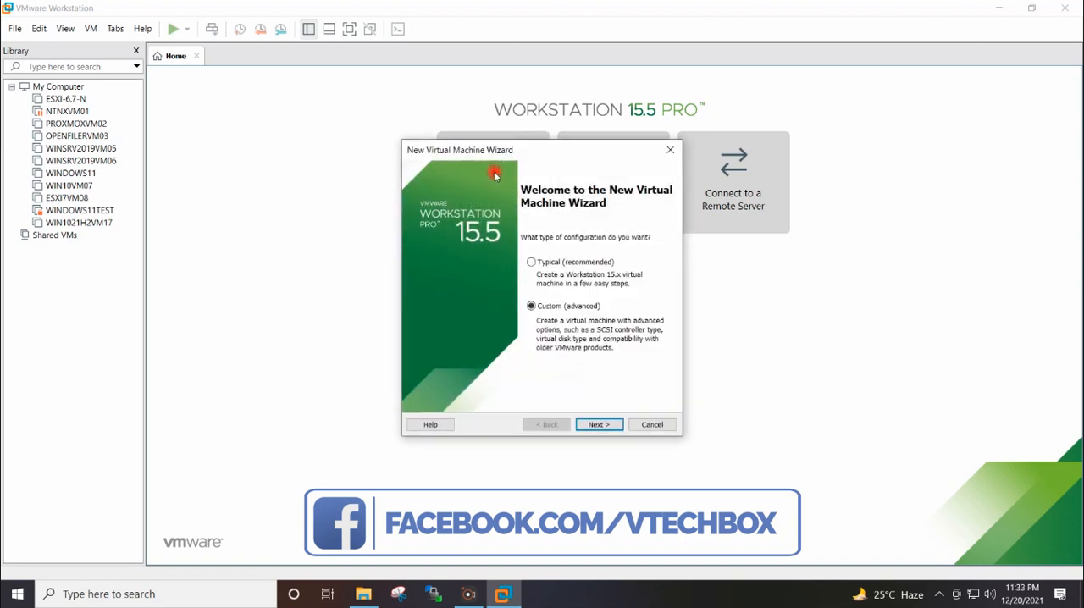
left_click(596, 425)
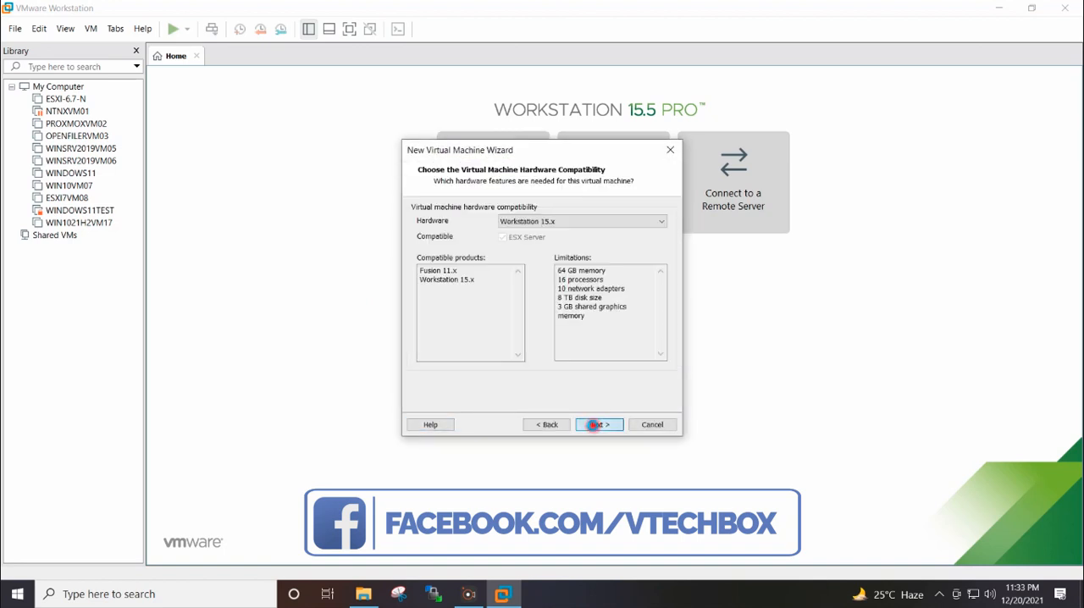
left_click(595, 426)
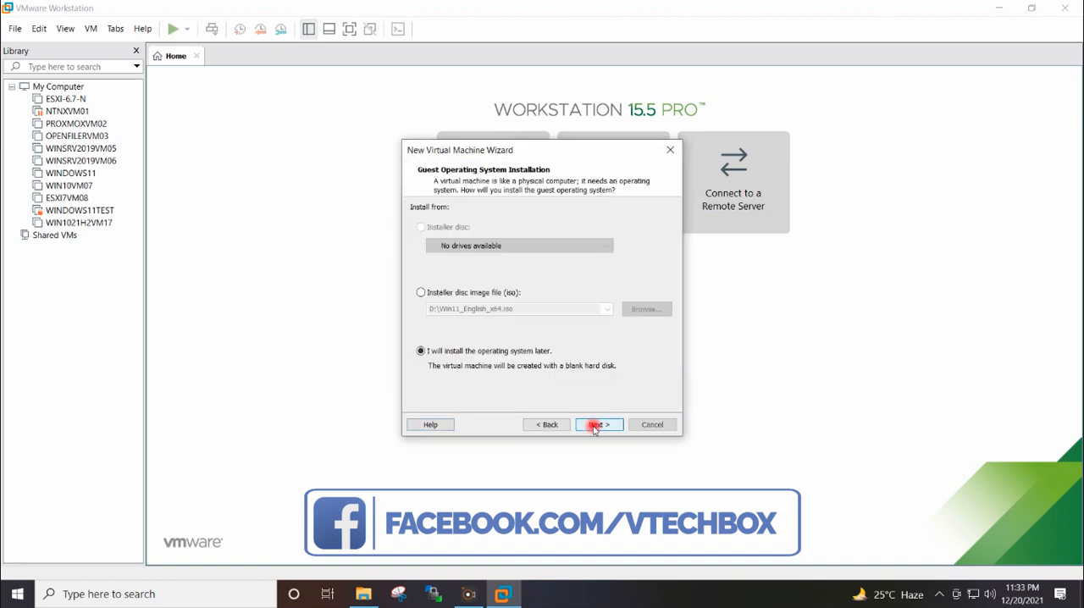
Use WIN11x64-2021.iso from the Desktop as the installer disc image and accept Microsoft Windows, Windows 10 x64, as guest system.
left_click(509, 293)
left_click(639, 310)
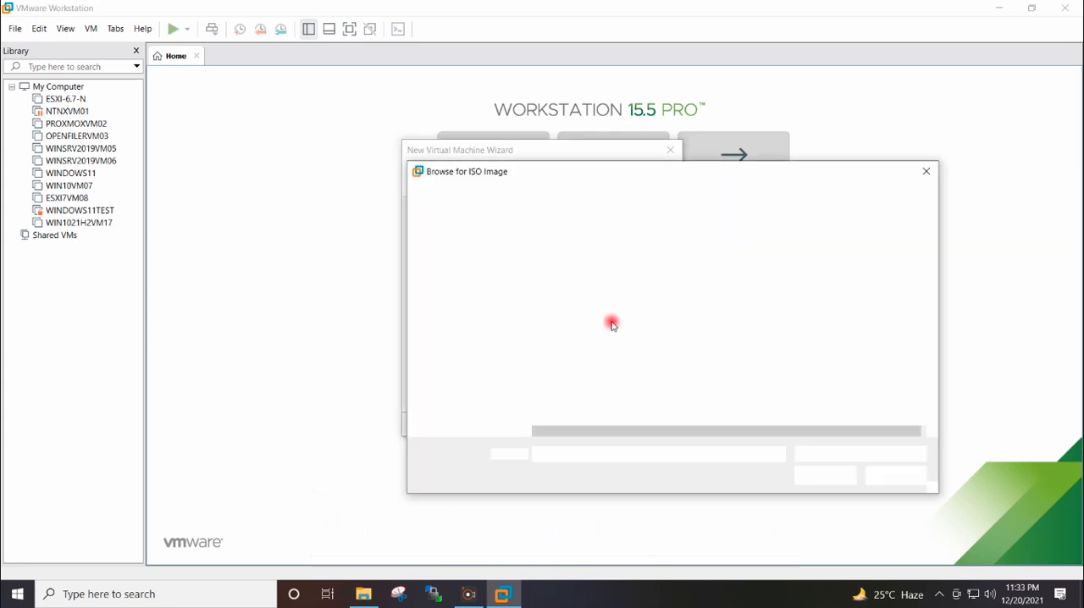
left_click(458, 279)
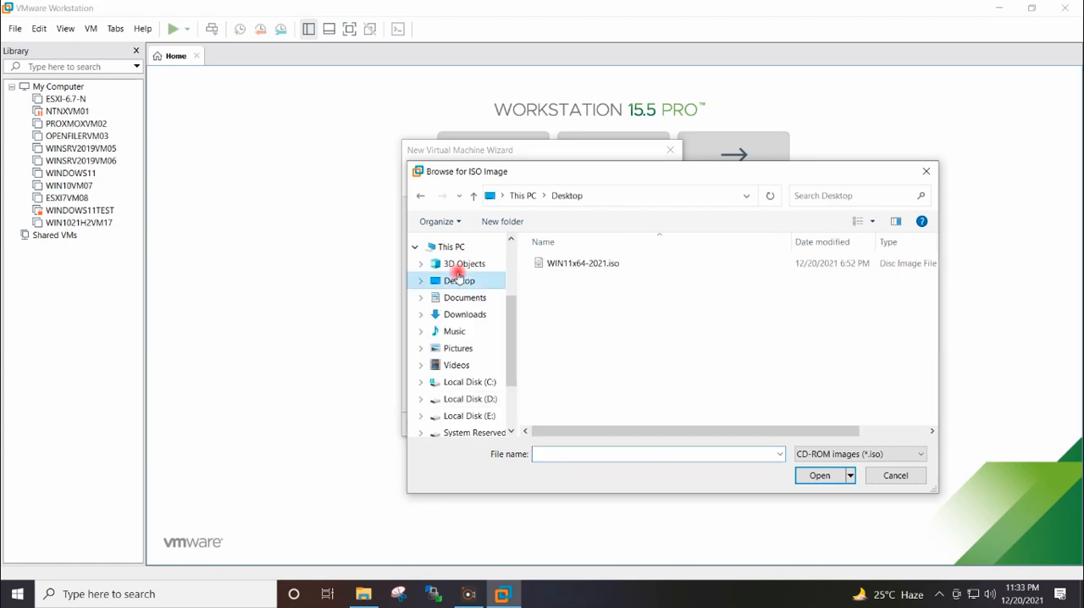
left_click(552, 263)
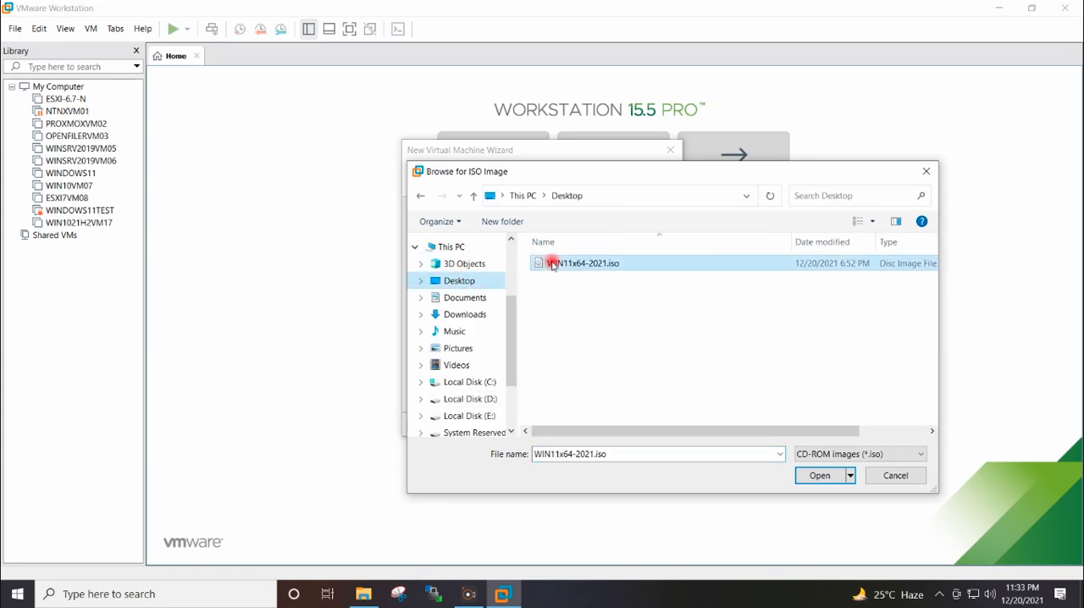
left_click(819, 477)
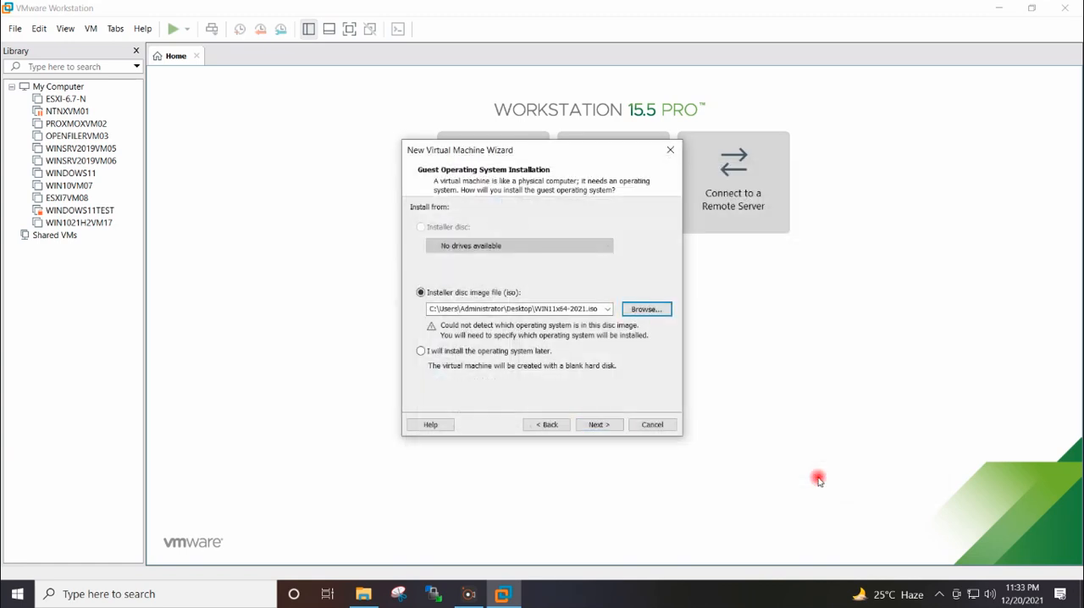
left_click(615, 425)
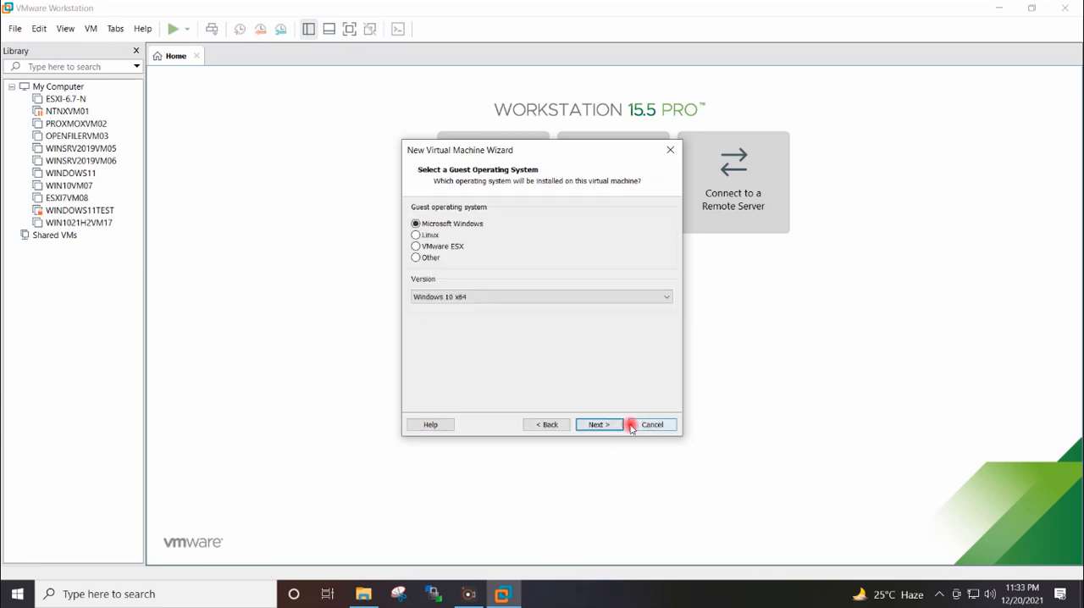
left_click(599, 425)
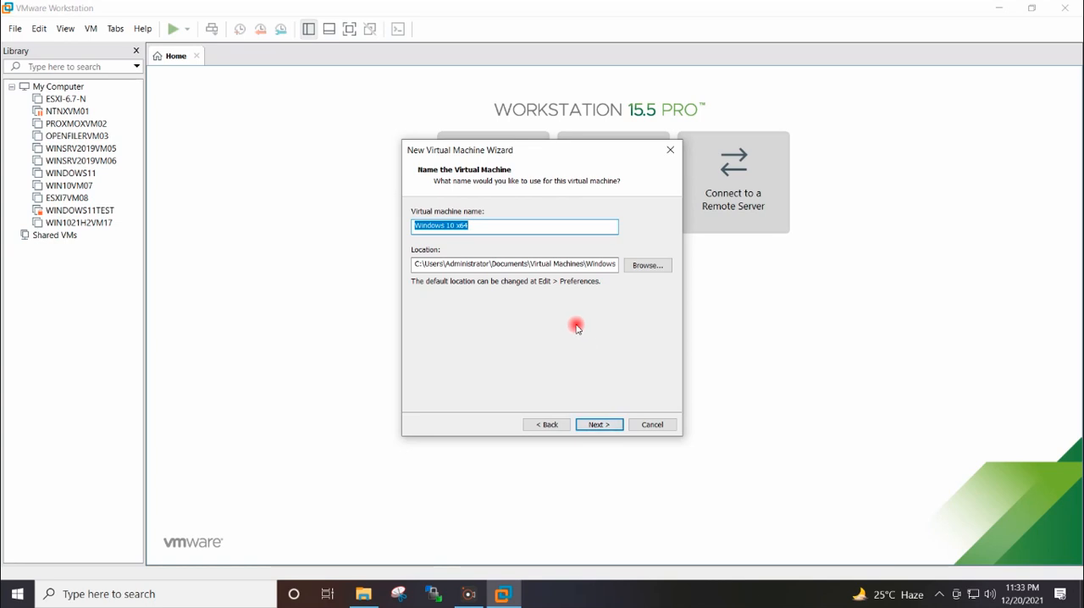
Set the virtual machine's location to D:\Workstation VM\WIN11LITE and its name to WIN11LITE.
left_click_drag(415, 263, 640, 265)
type("D:\\Workstation VM\\WIN11LITE")
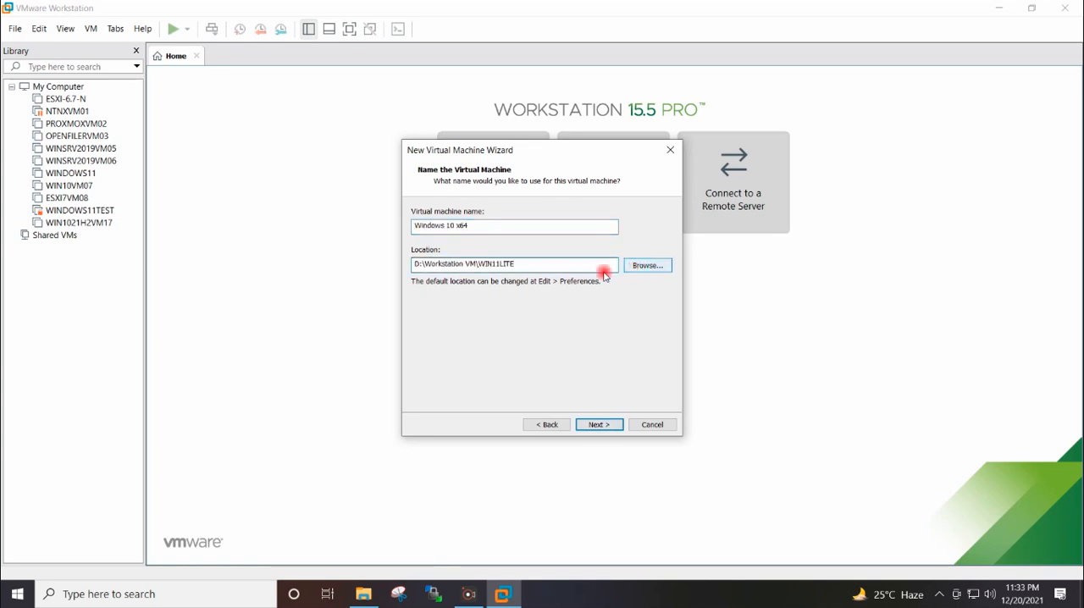
left_click_drag(542, 267, 486, 268)
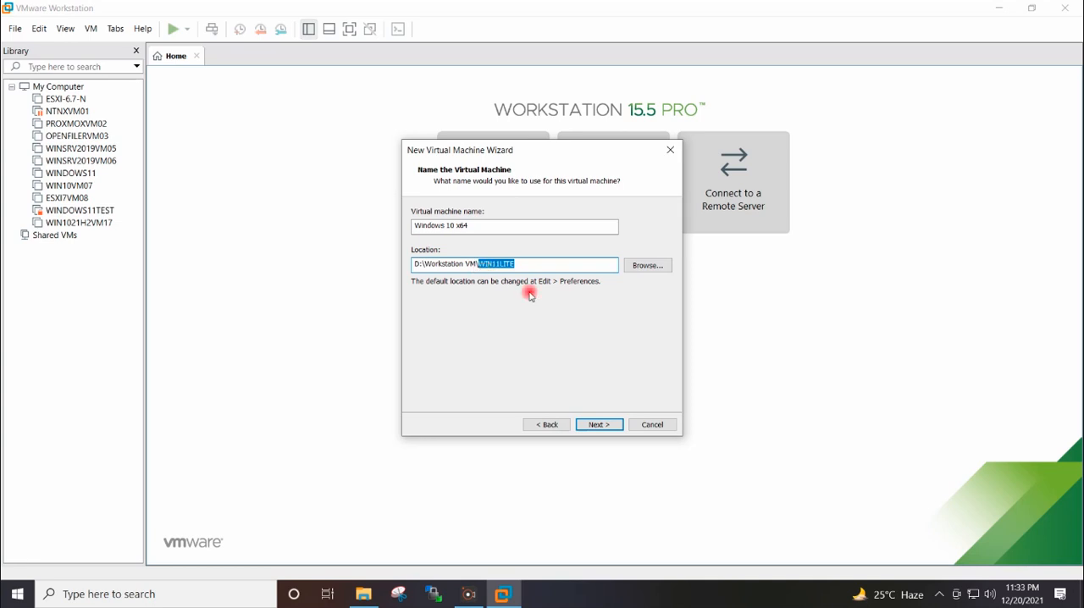
left_click_drag(471, 226, 418, 227)
type("WIN11LITE")
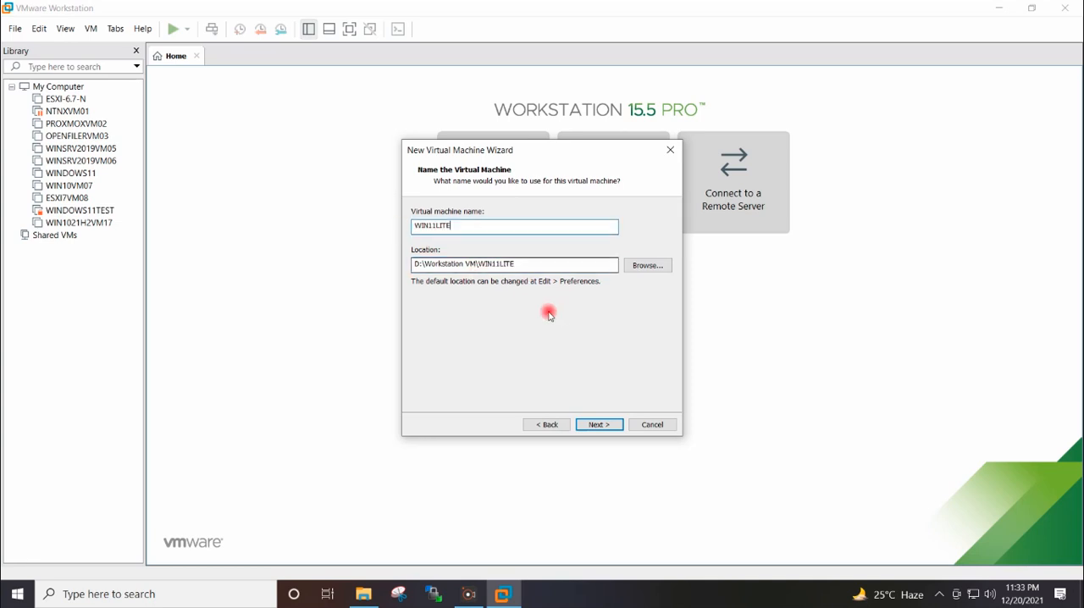
left_click(599, 424)
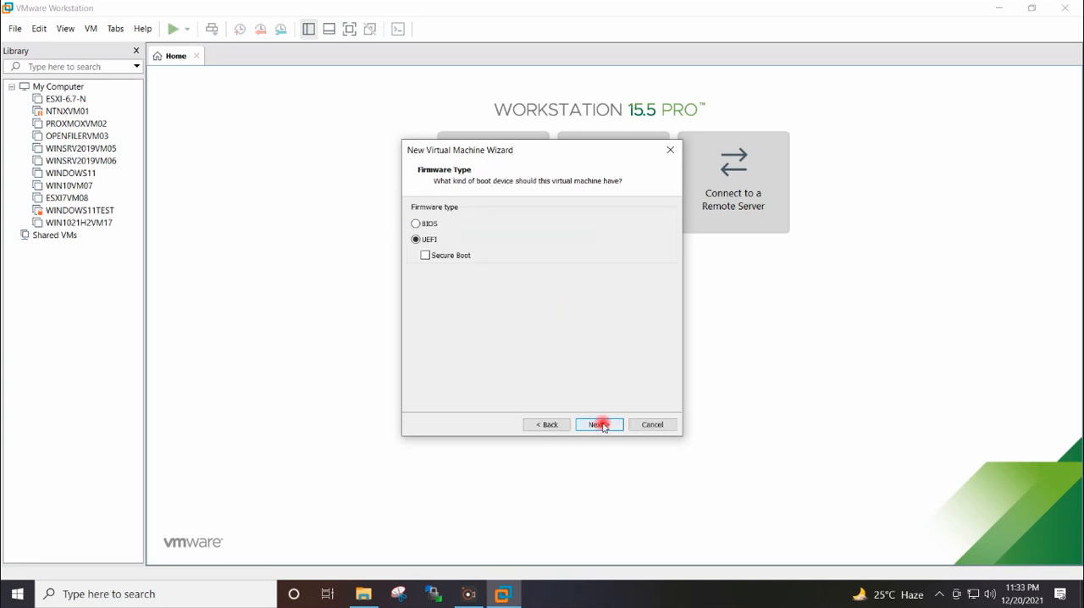
Enable Secure Boot for the UEFI firmware, then configure 1 processor with 2 cores and the virtual machine's memory.
left_click(425, 257)
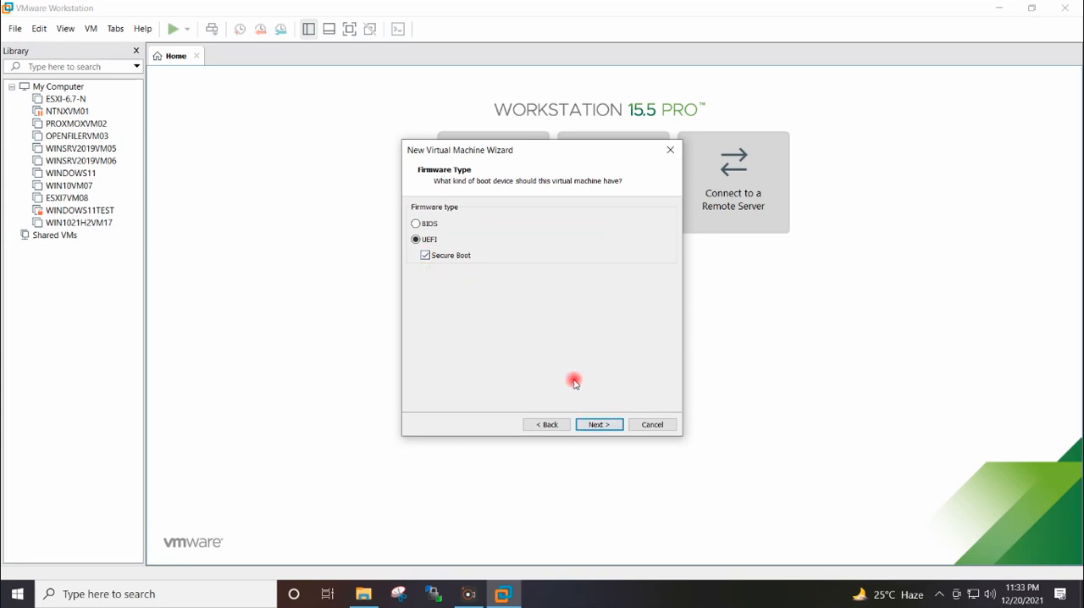
left_click(604, 425)
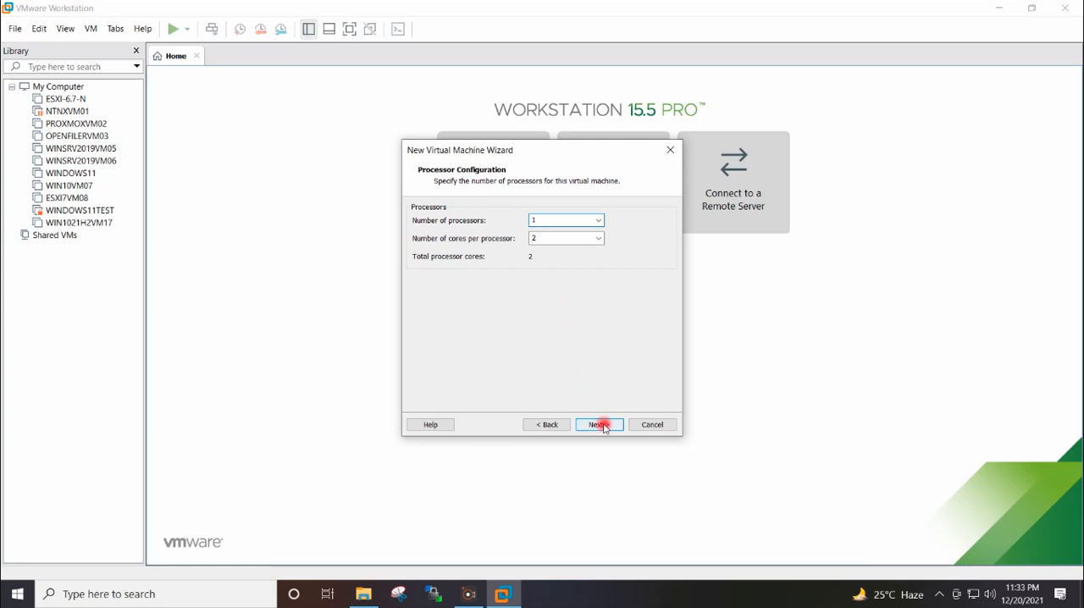
left_click(598, 423)
left_click(425, 274)
left_click(598, 424)
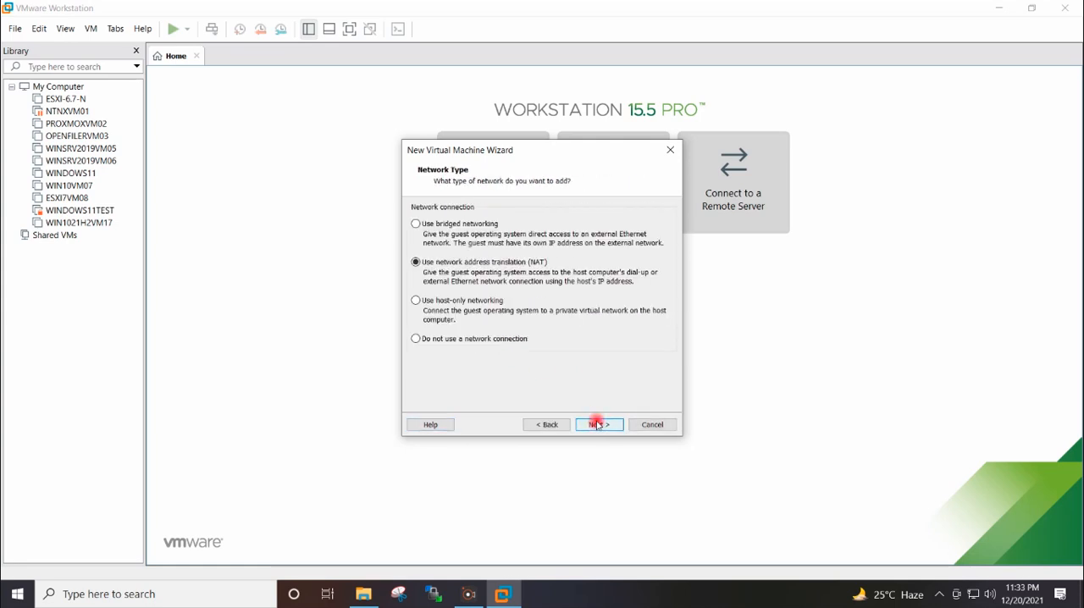
Choose bridged networking, keep the default I/O controller and SCSI disk type, and create a new virtual disk.
left_click(476, 224)
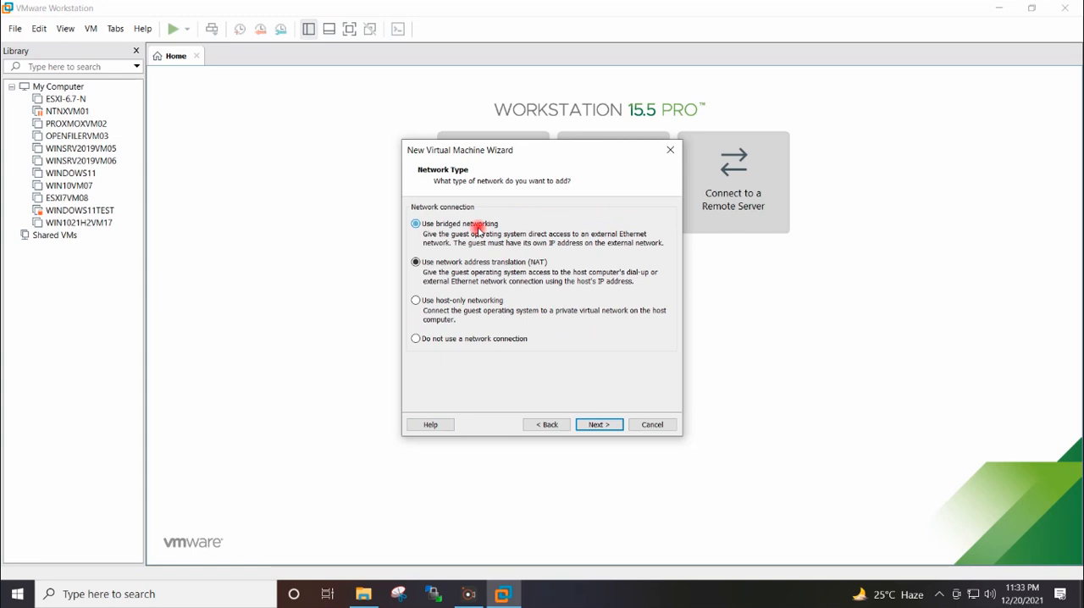
left_click(605, 425)
left_click(606, 426)
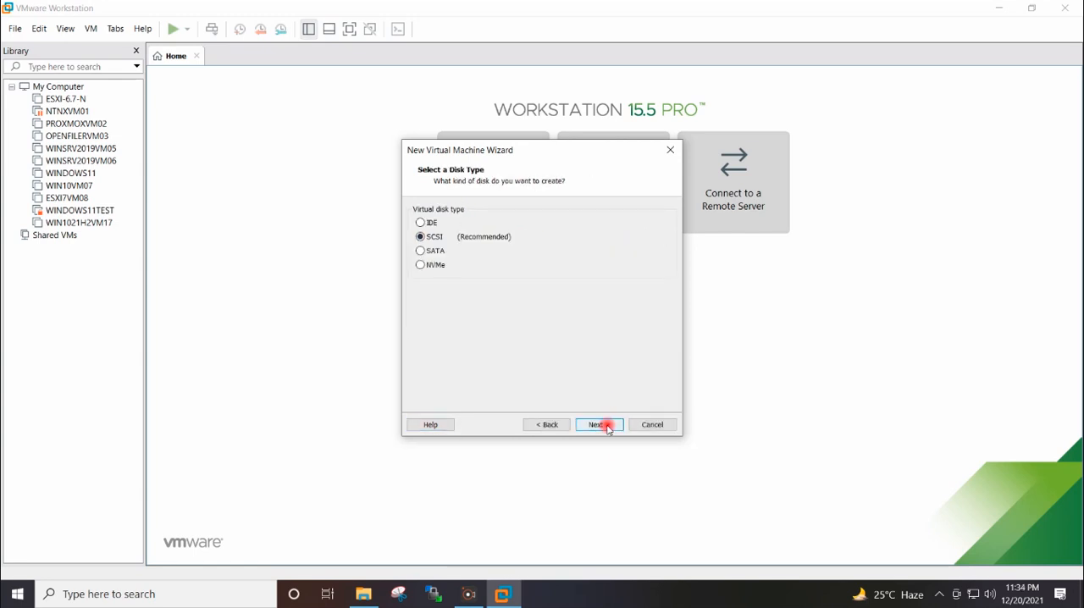
left_click(607, 425)
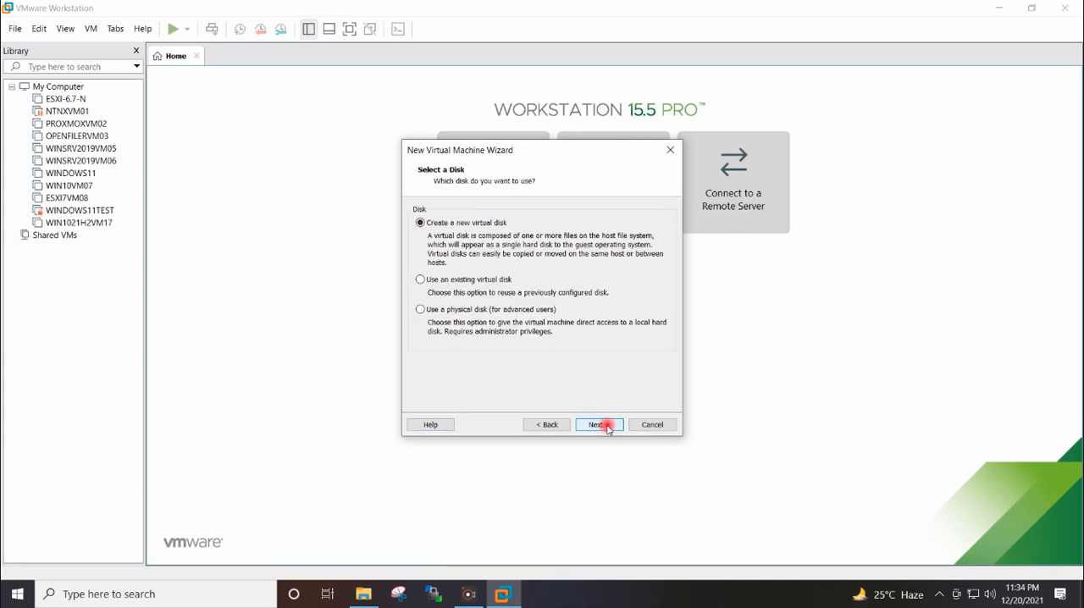
left_click(606, 425)
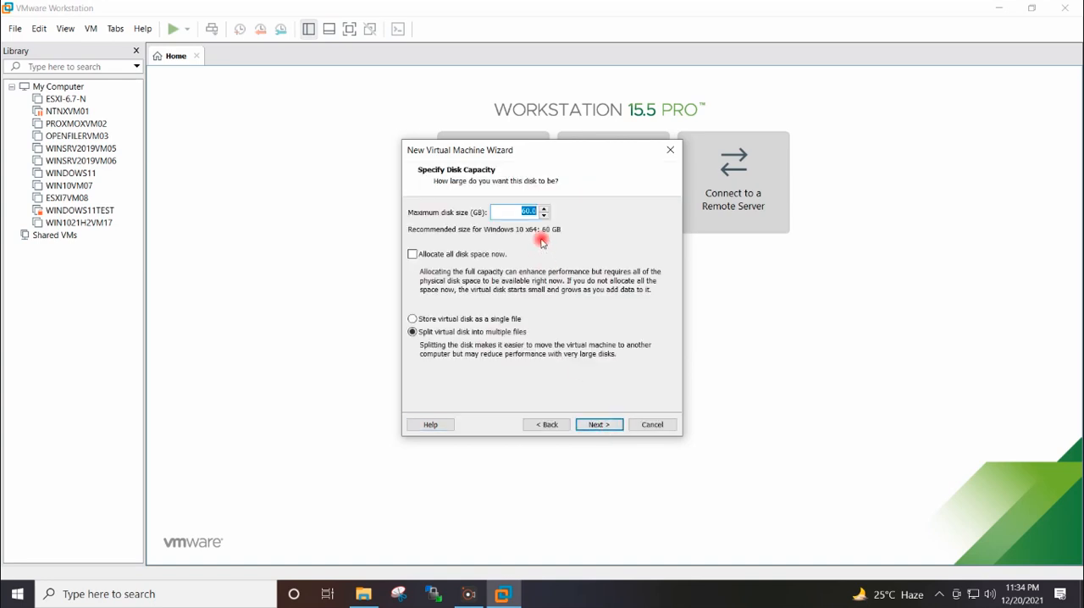
Set the maximum disk size to 75 GB and store the virtual disk as a single file.
left_click_drag(528, 211, 514, 211)
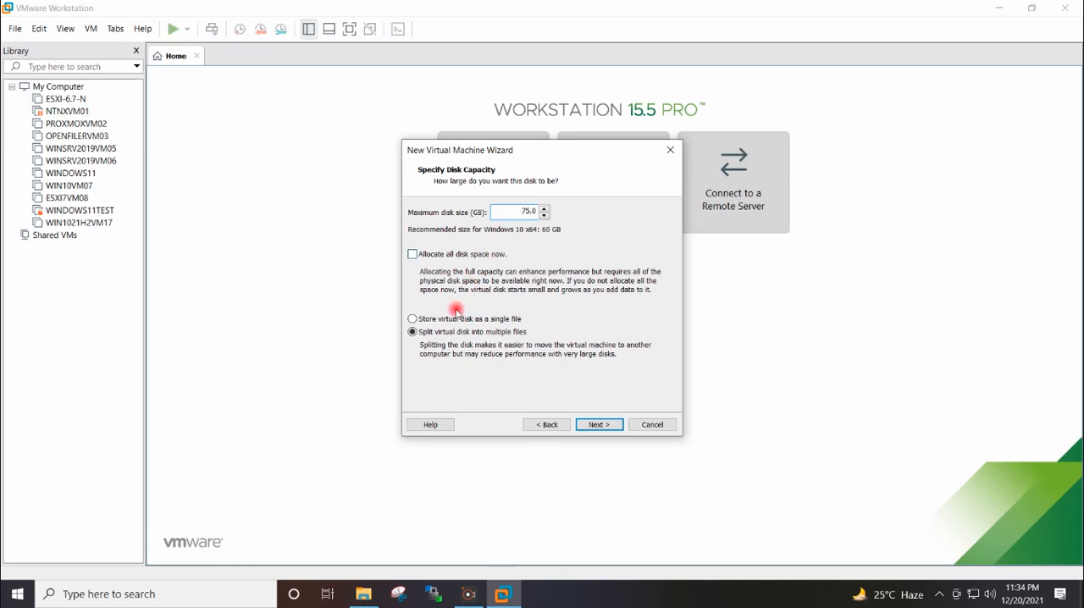
left_click(613, 424)
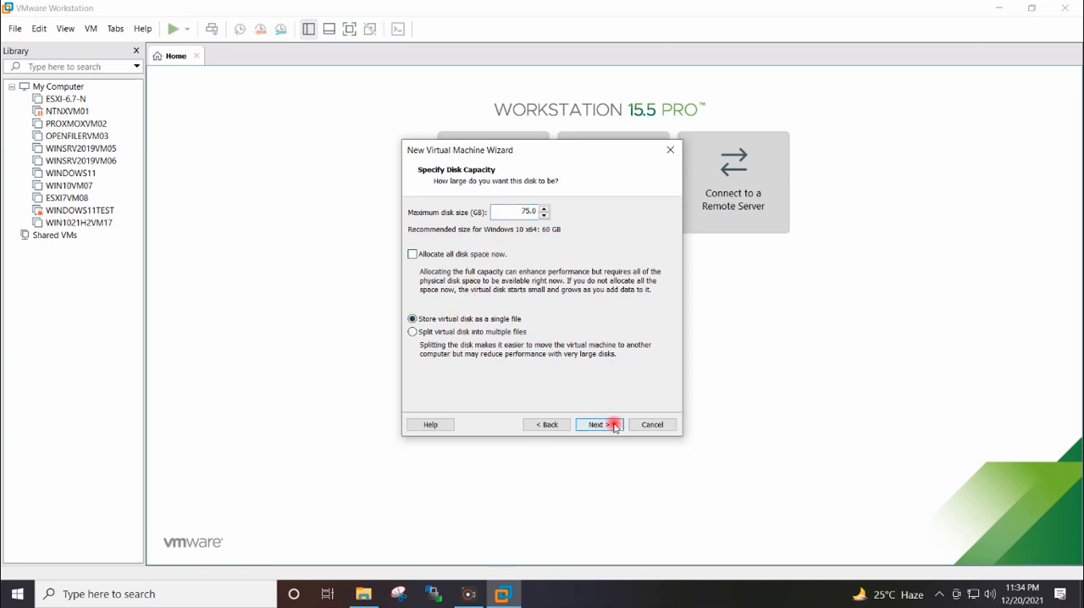
Keep the proposed disk file and finish creating the WIN11LITE virtual machine.
left_click(597, 425)
left_click(599, 424)
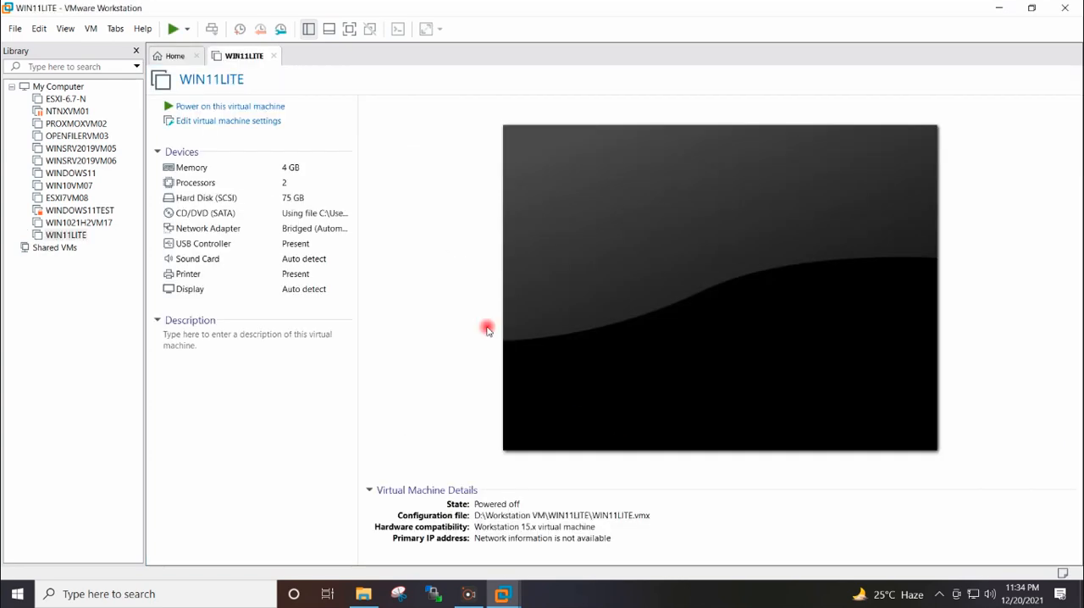
Encrypt the WIN11LITE virtual machine through its access control options, entering and confirming an encryption password.
left_click(252, 123)
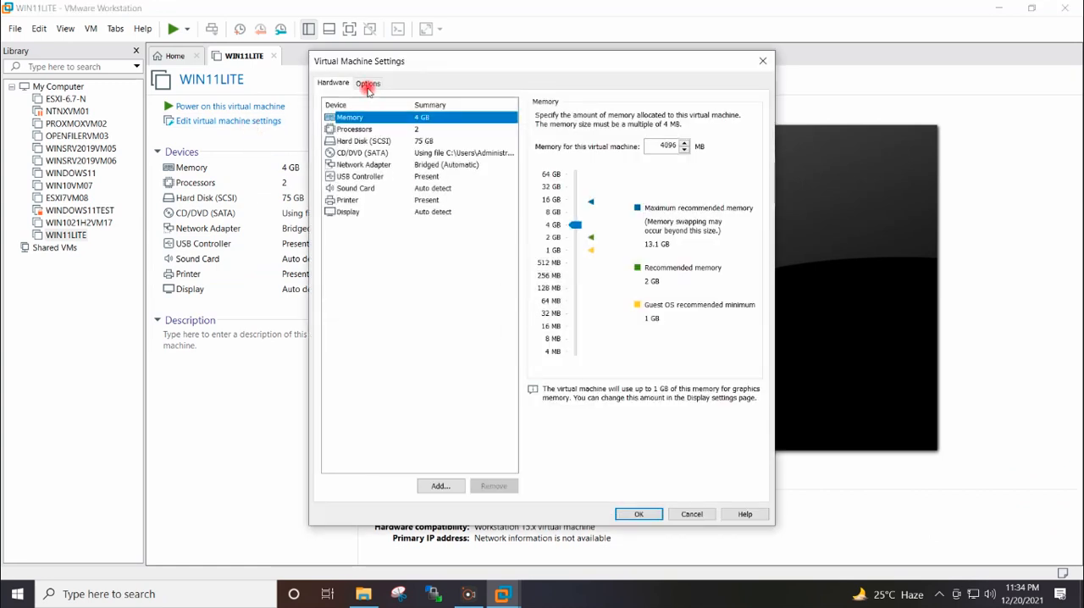
left_click(366, 83)
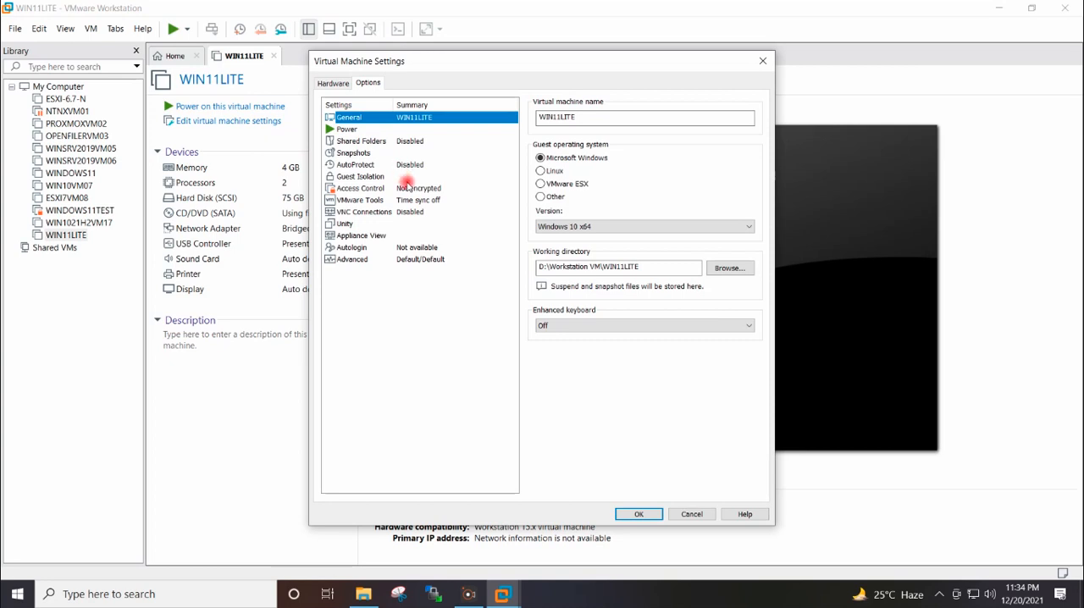
left_click(408, 189)
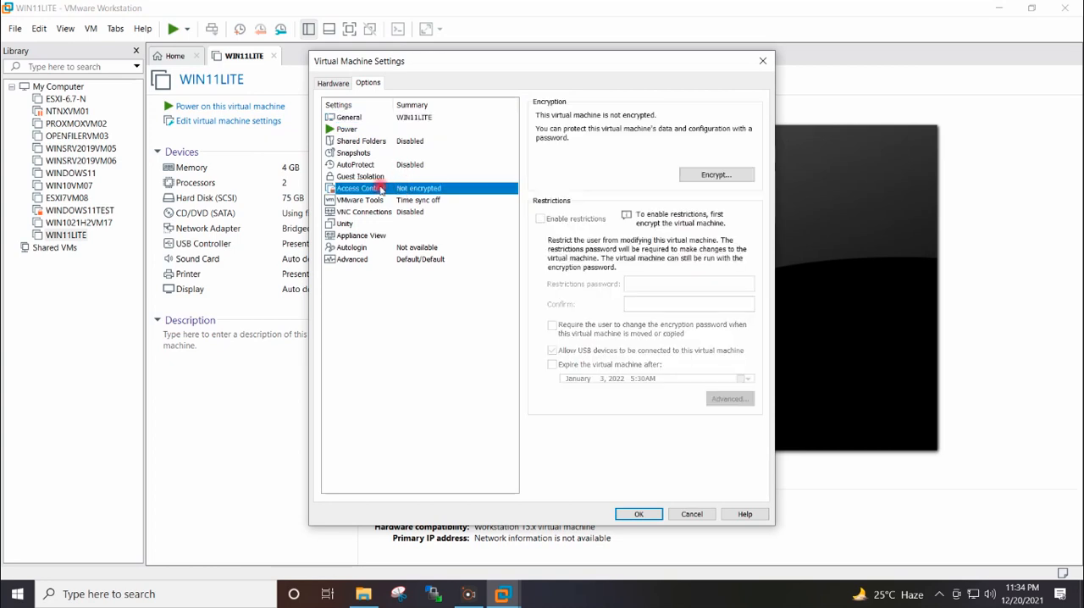
left_click(692, 173)
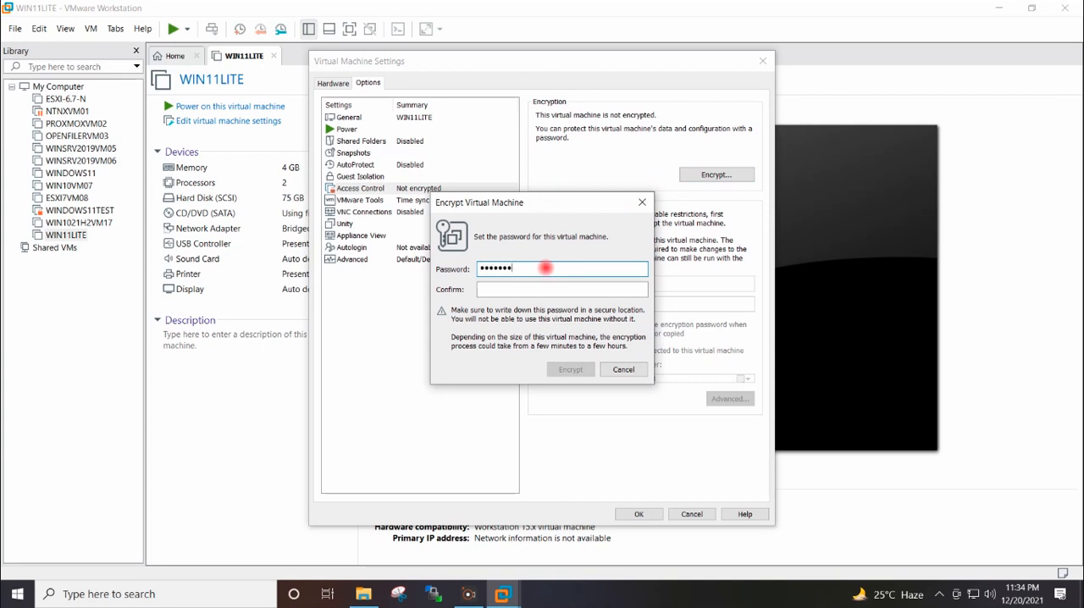
left_click(533, 290)
type("••")
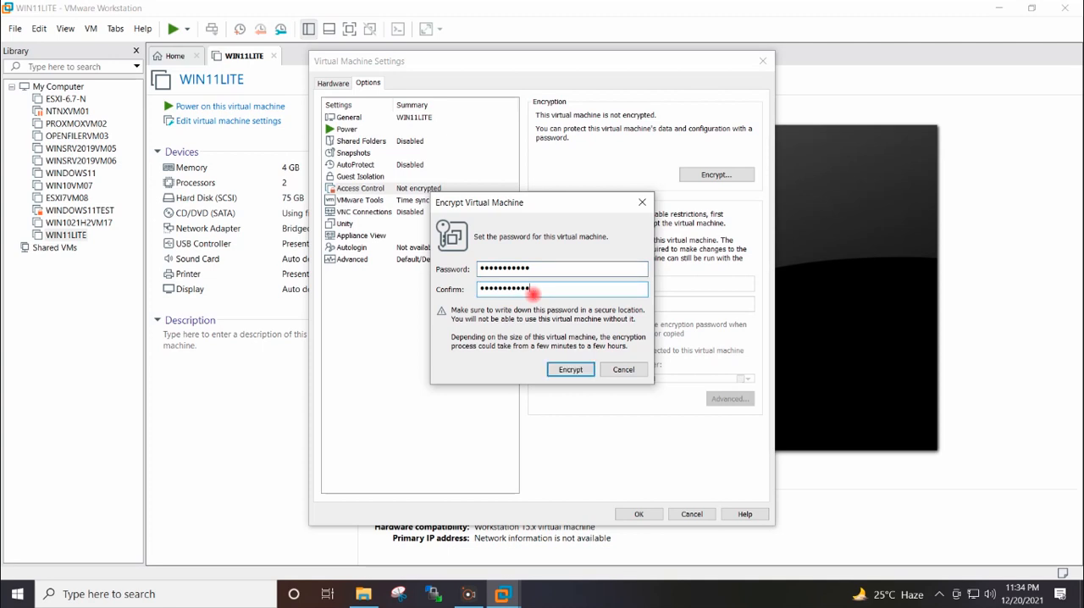
left_click(570, 368)
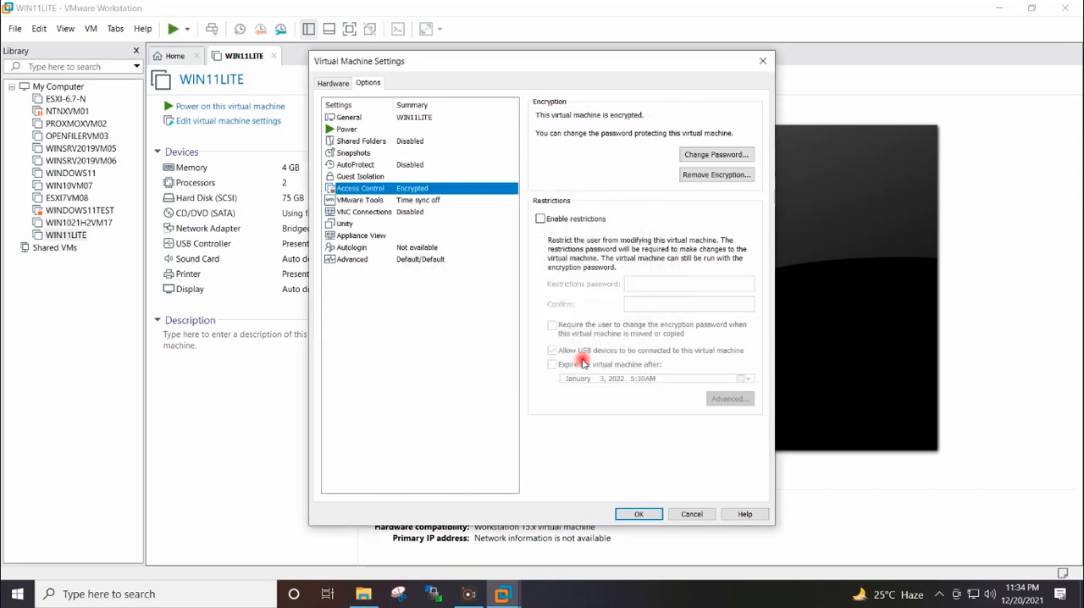
left_click(637, 512)
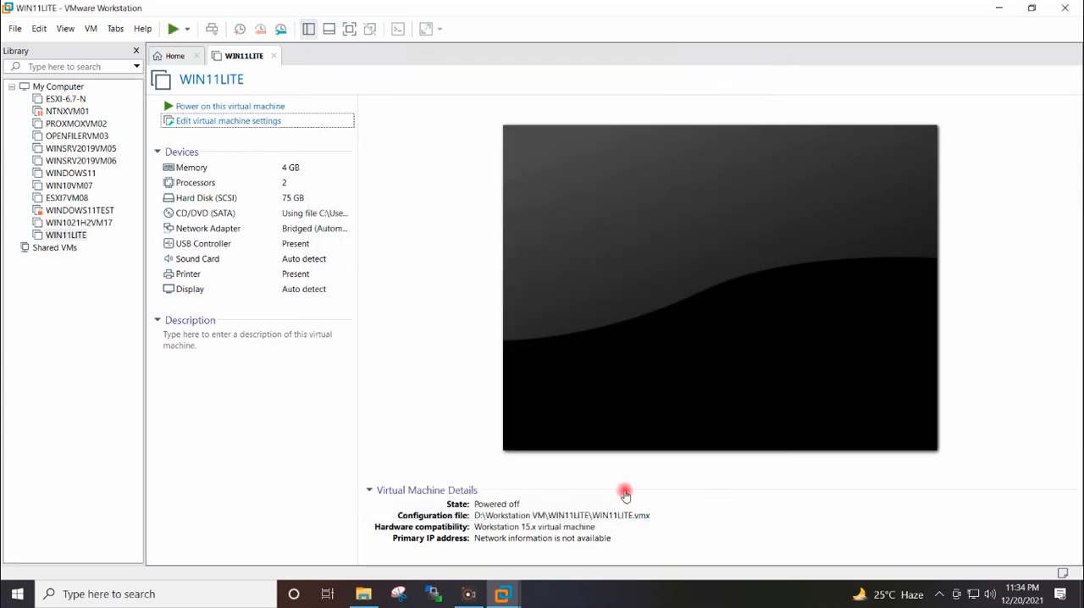
Add a Trusted Platform Module to the WIN11LITE virtual machine's hardware and save the settings.
left_click(242, 122)
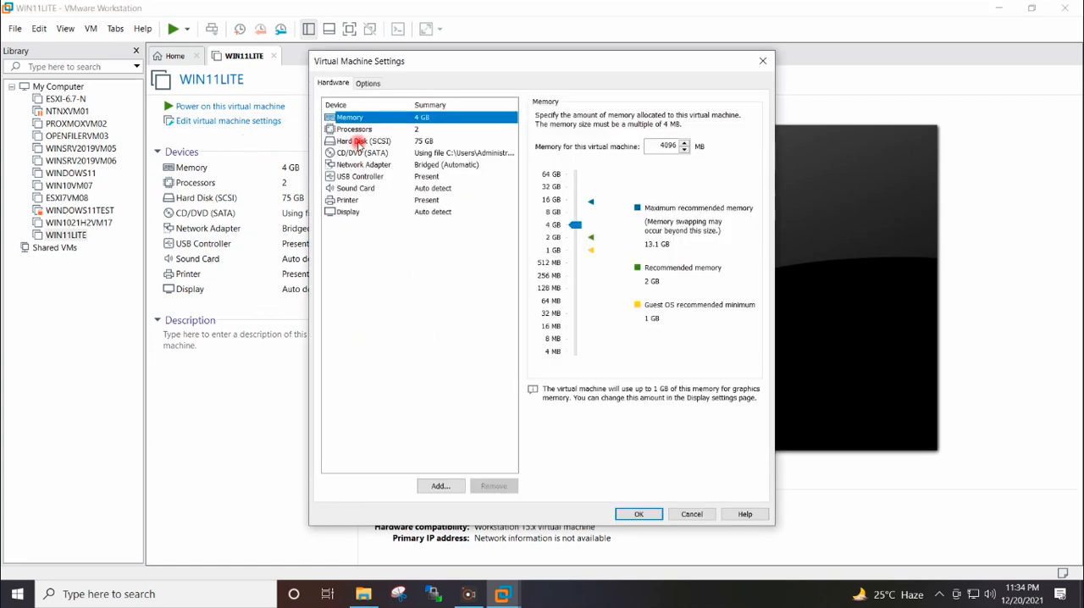
left_click(440, 485)
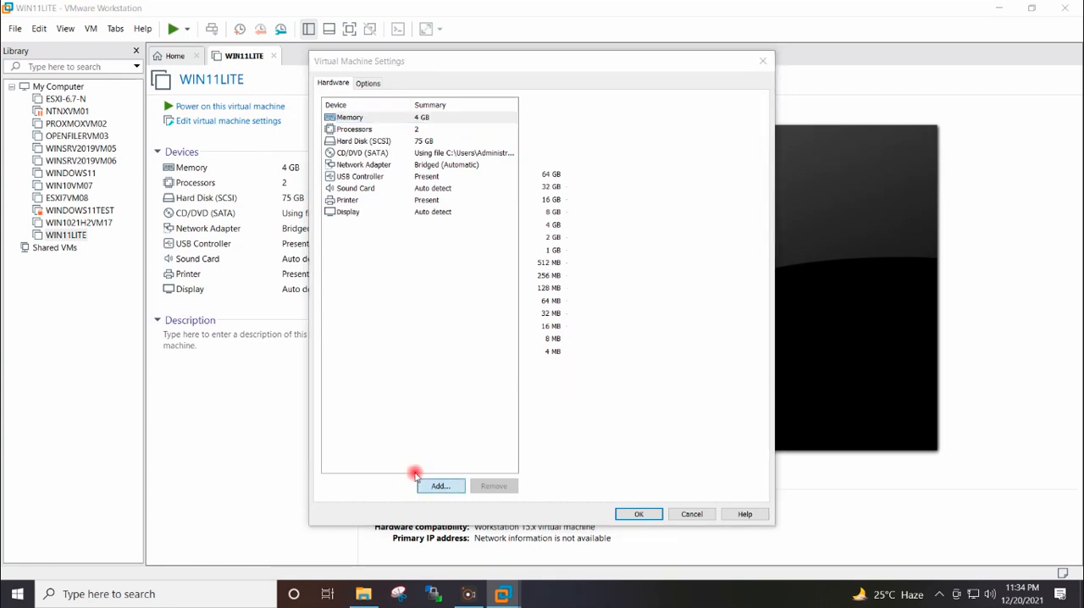
left_click(430, 348)
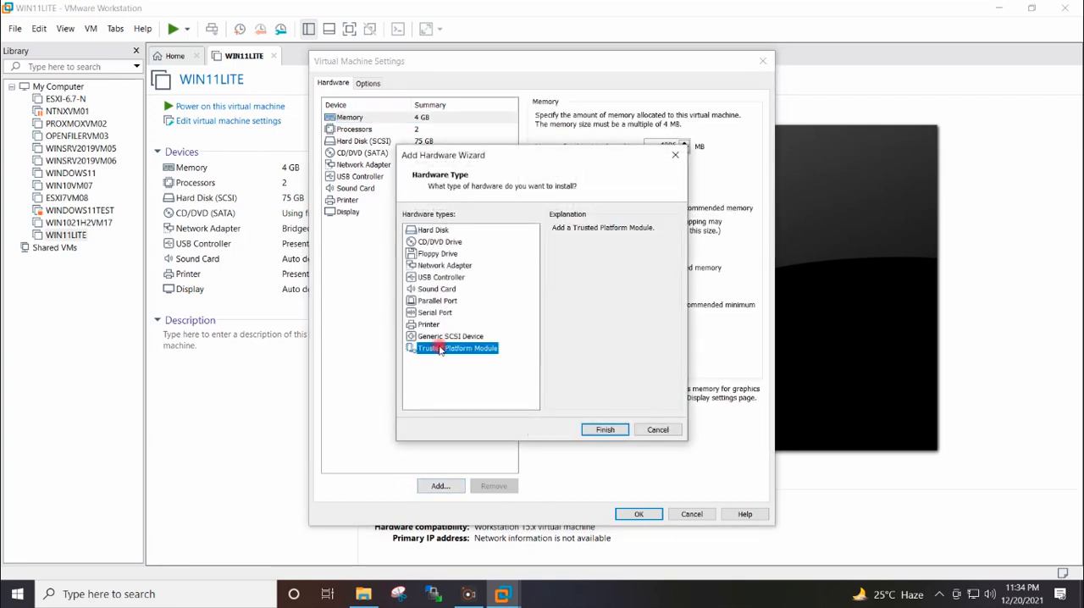
left_click(606, 430)
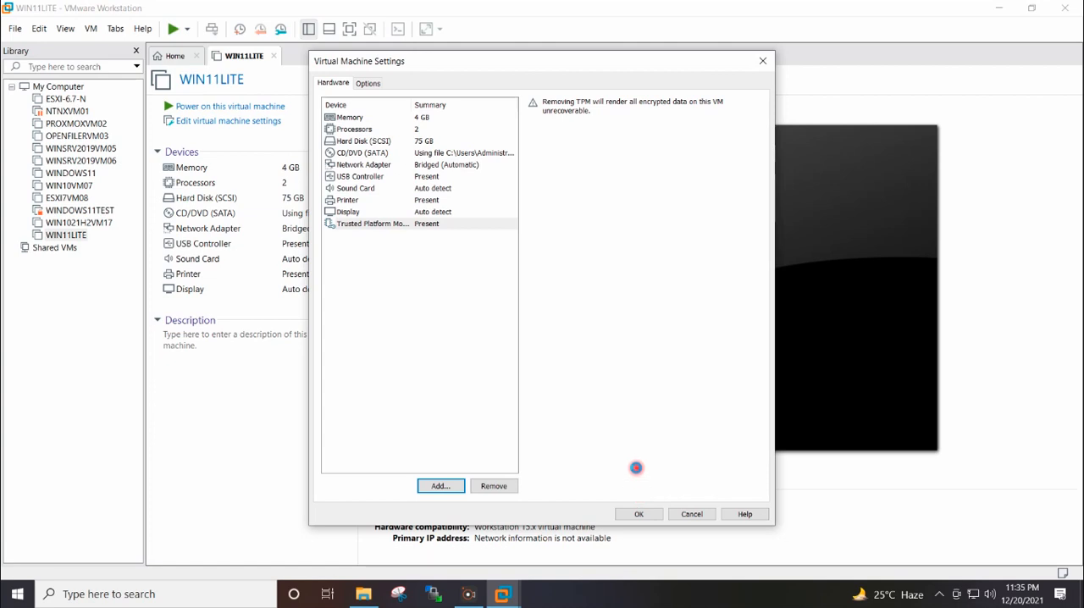
Power on the WIN11LITE virtual machine and show its Windows Setup in full screen.
left_click(227, 106)
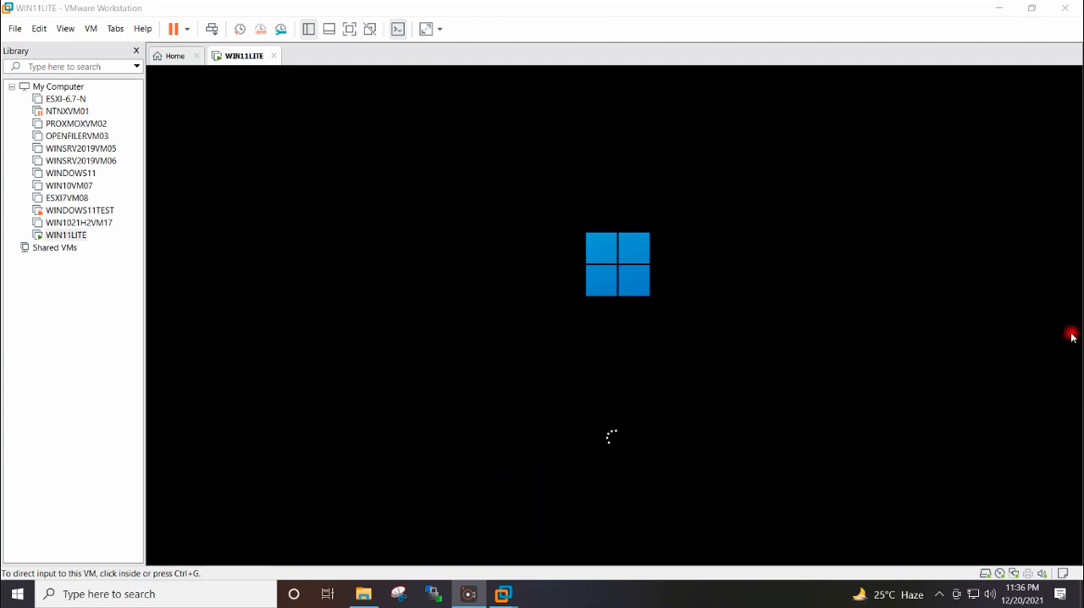
left_click(350, 29)
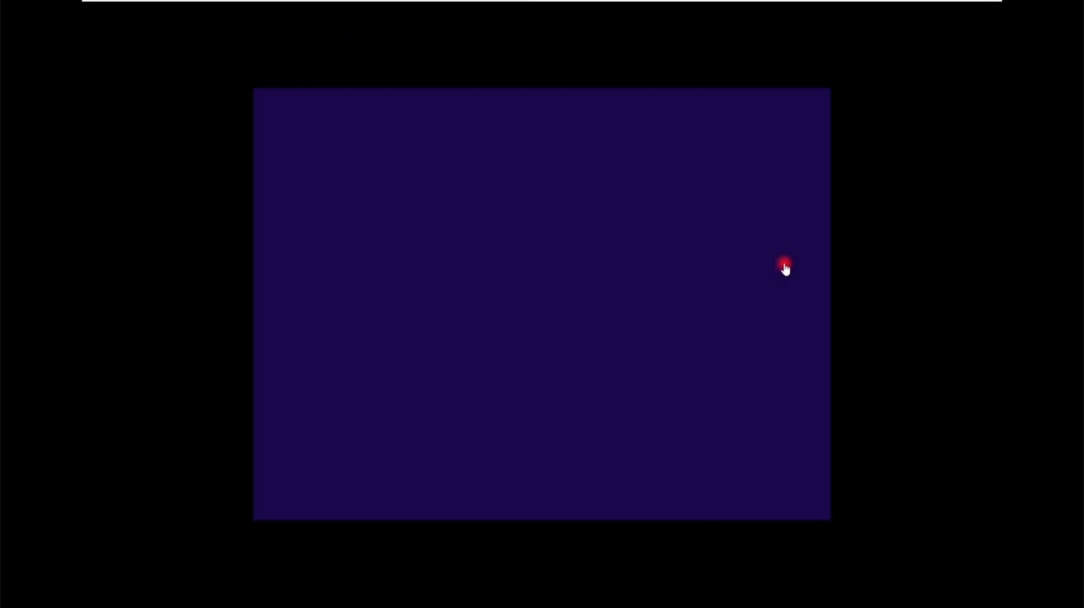
left_click(784, 264)
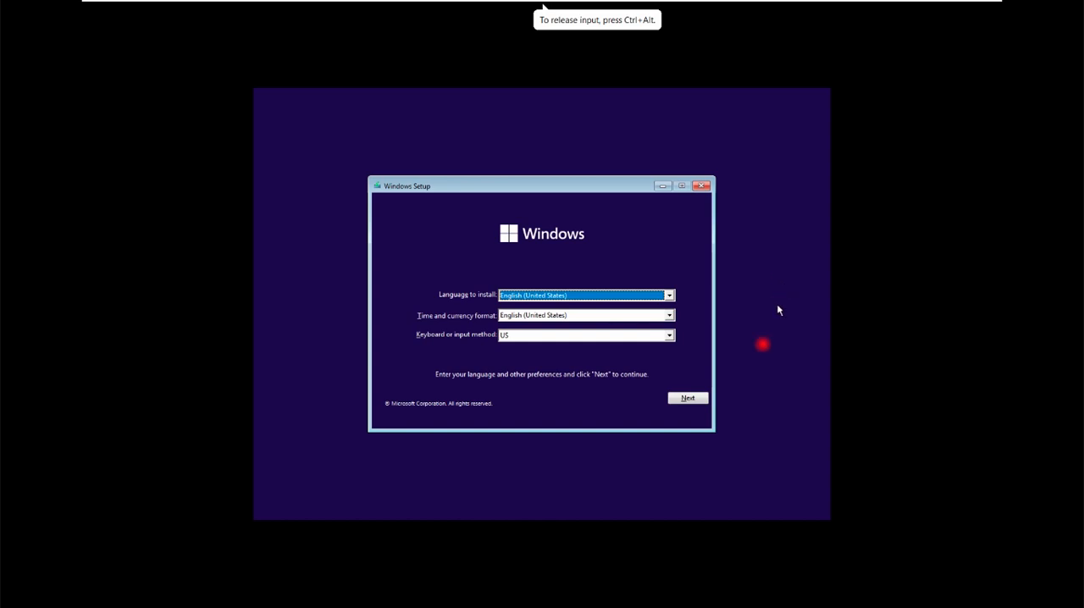
Start the Windows installation with English (United States) and the US keyboard, continuing without a product key.
left_click(698, 398)
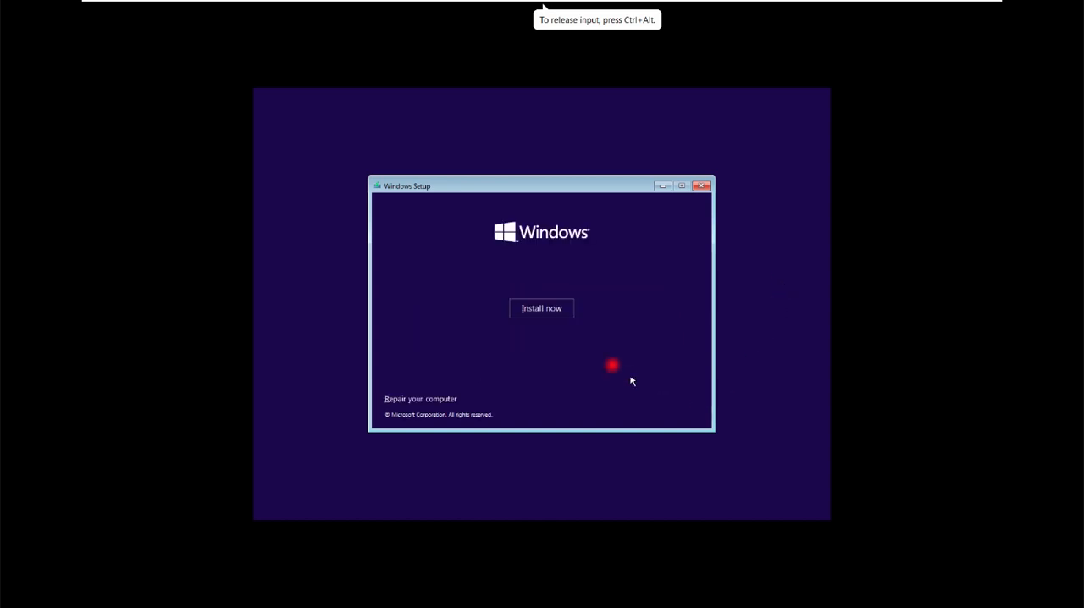
left_click(541, 309)
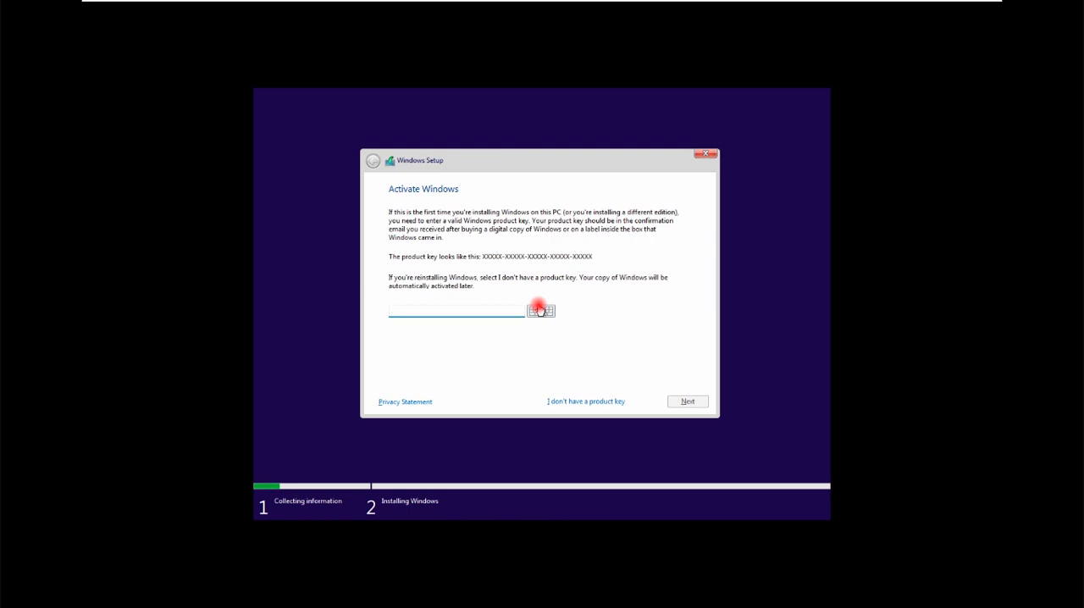
left_click(550, 401)
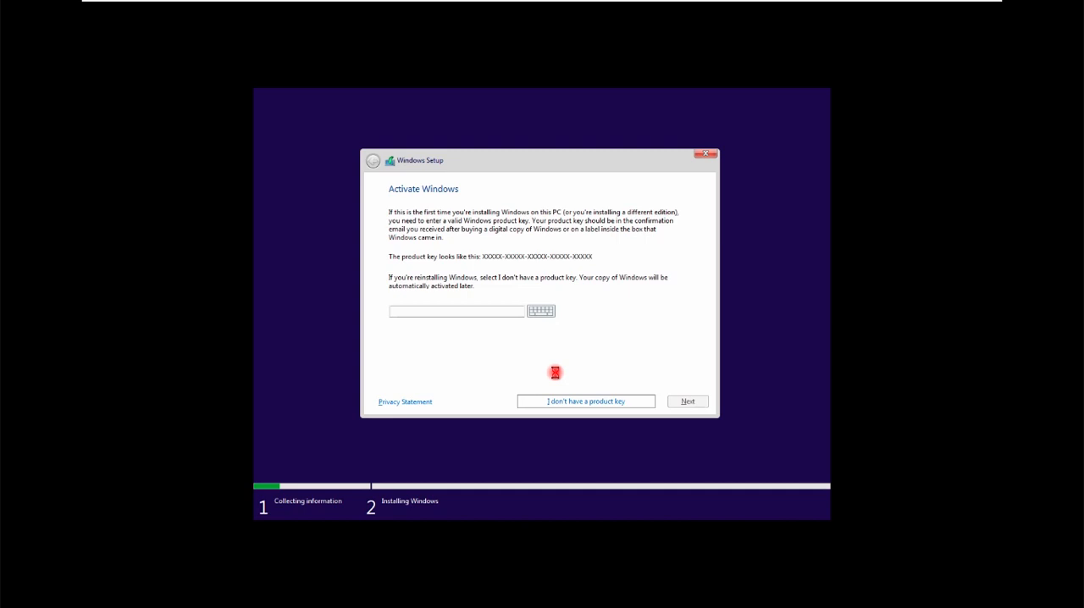
Accept the Microsoft Software License Terms and choose the custom installation that installs Windows only.
left_click(536, 377)
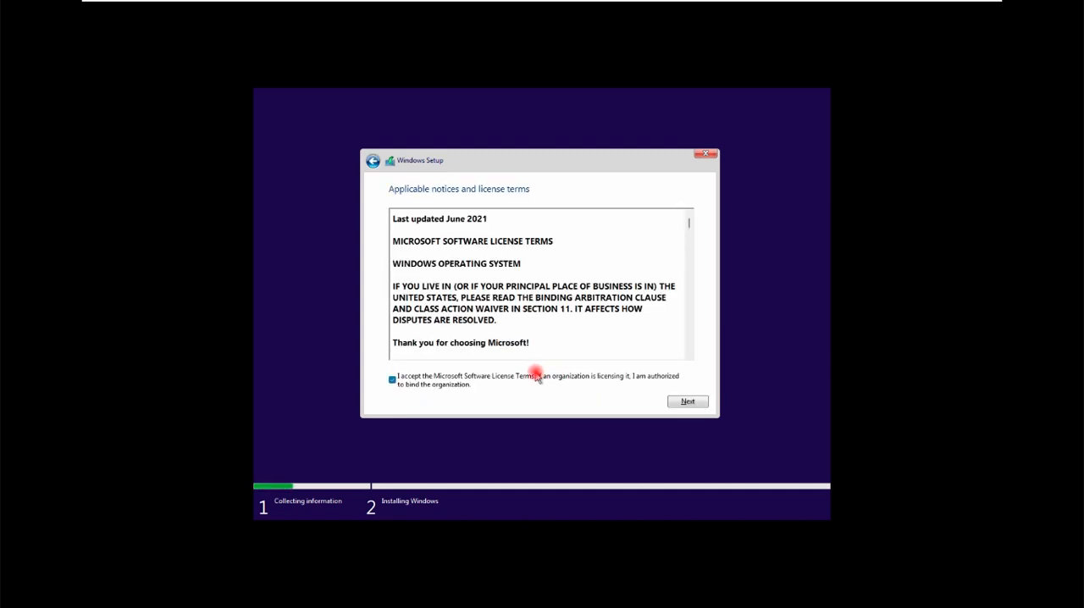
left_click(676, 405)
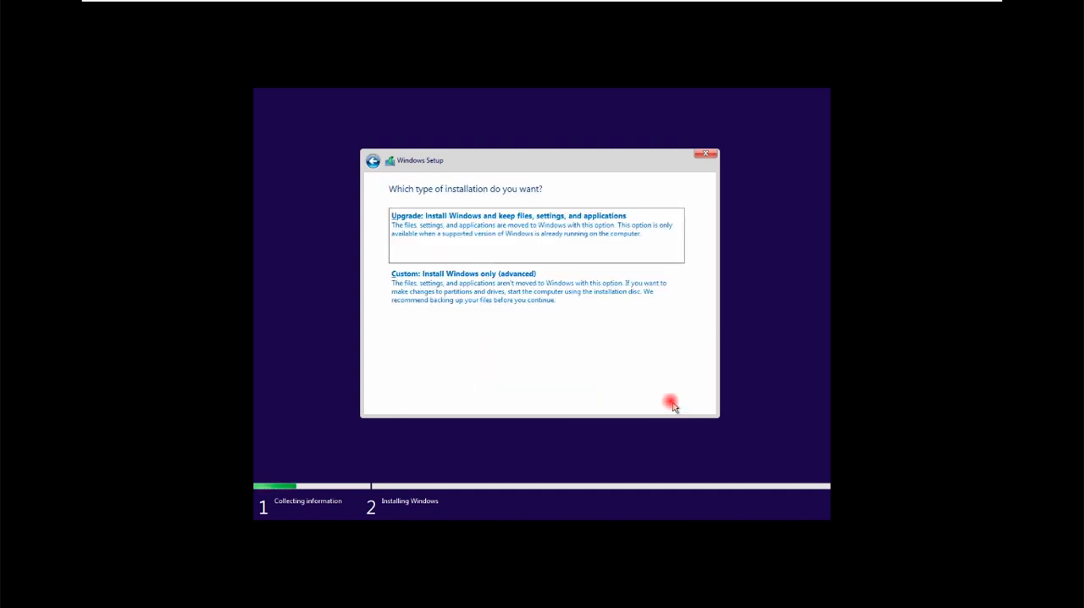
left_click(552, 311)
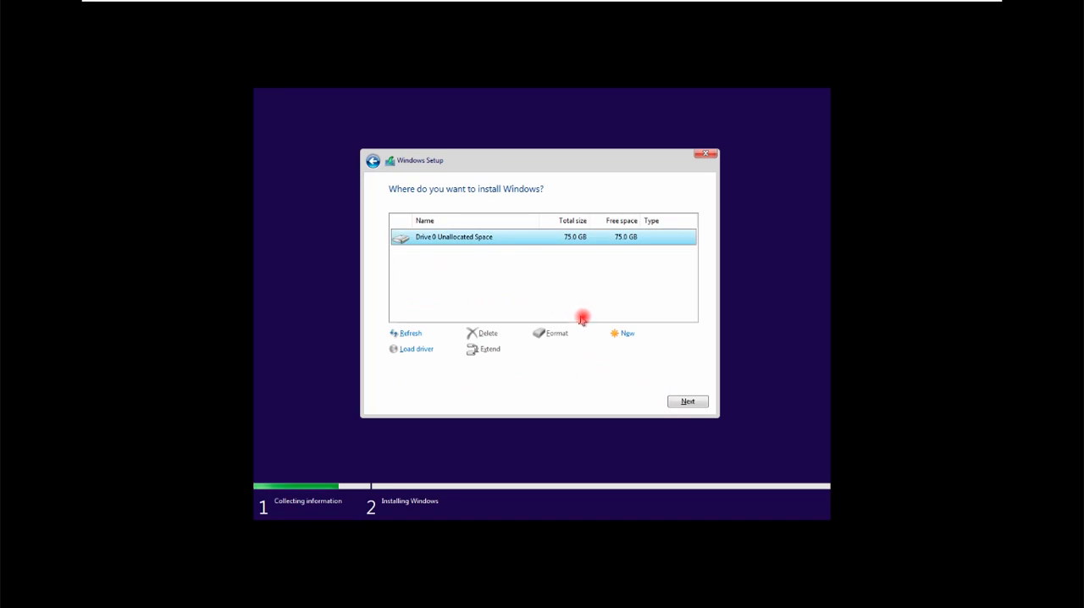
Create a new partition from all the unallocated space on Drive 0 and install Windows on the primary partition.
left_click(622, 334)
left_click(637, 350)
left_click(631, 349)
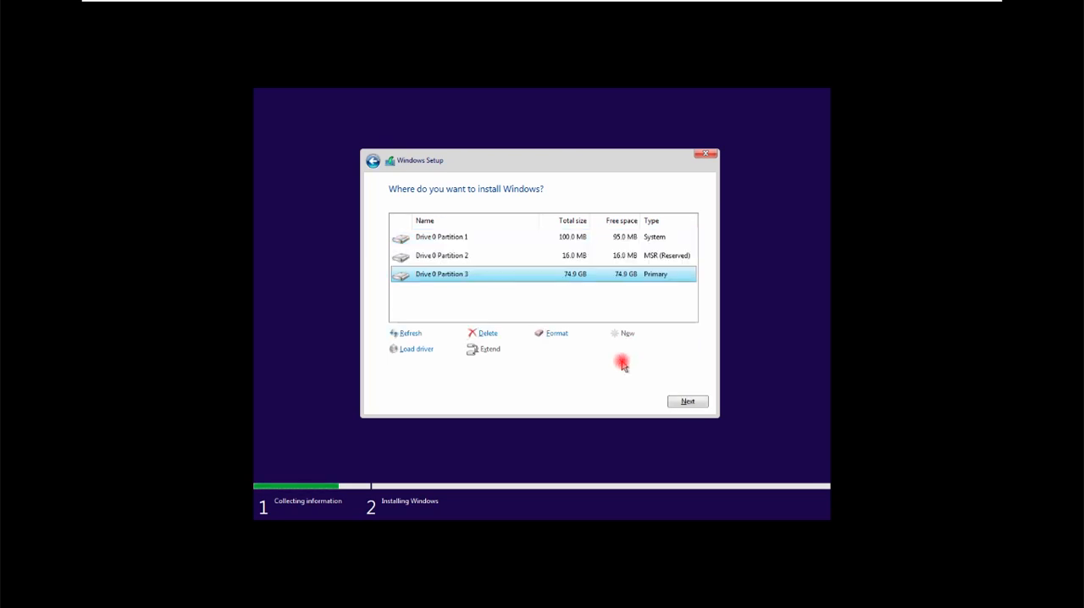
left_click(688, 402)
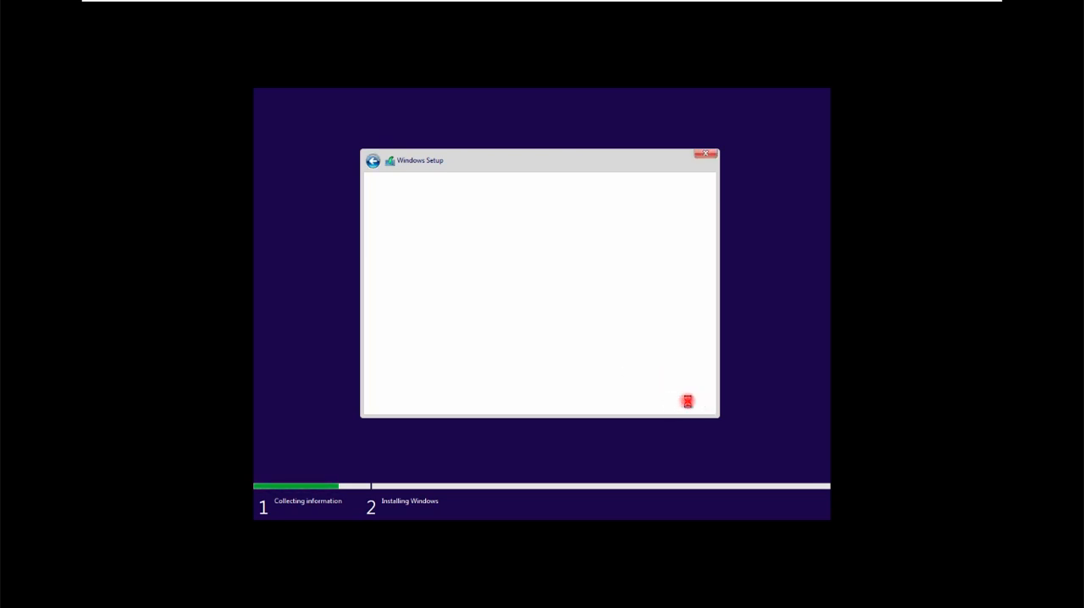
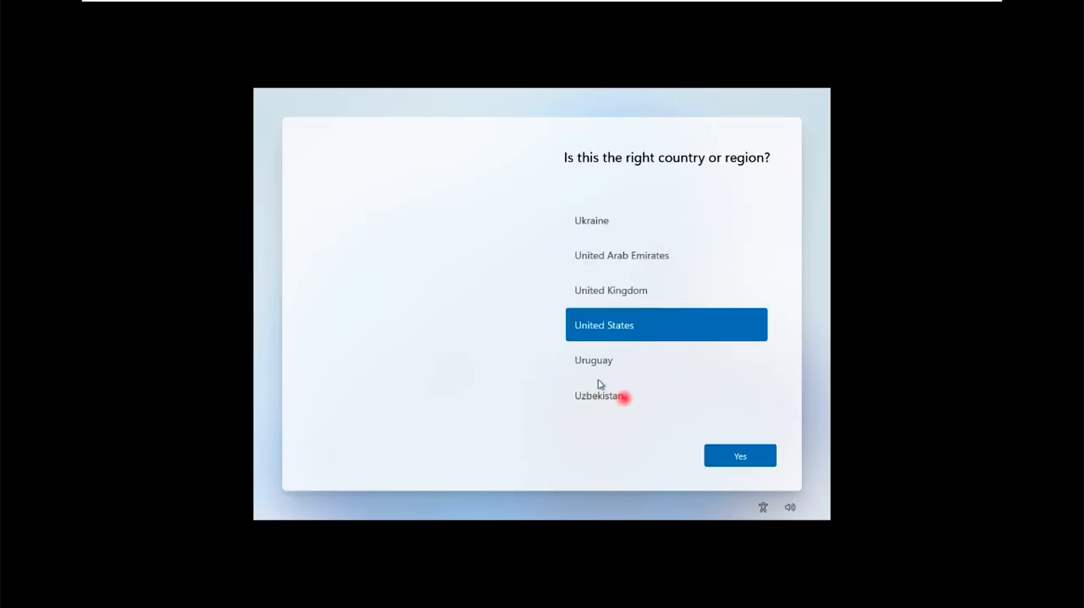
Set the region to United States and the keyboard layout to US, without adding a second layout.
left_click(725, 465)
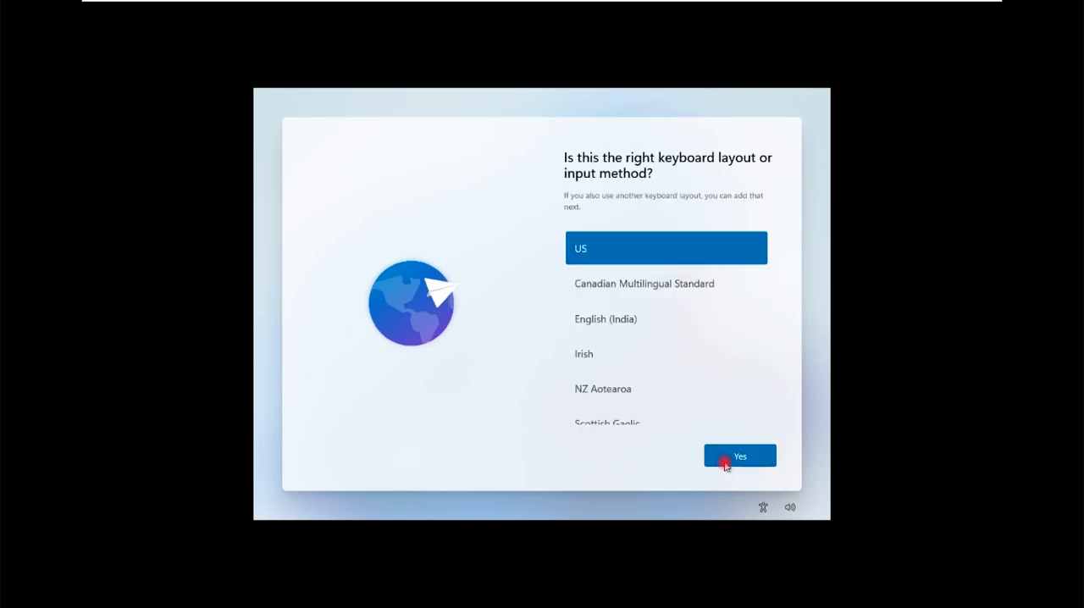
left_click(725, 464)
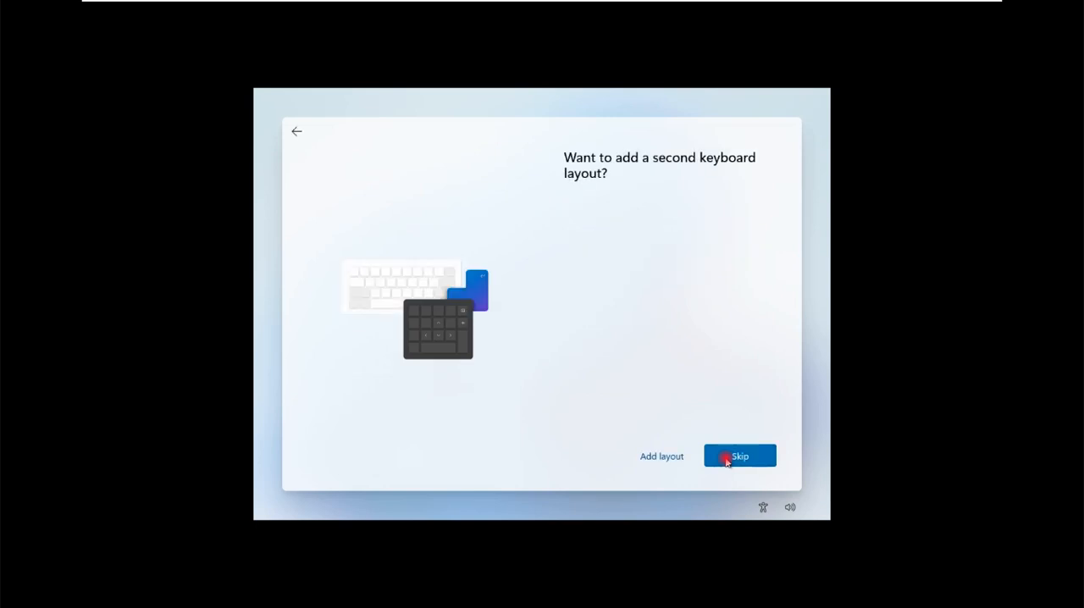
left_click(726, 459)
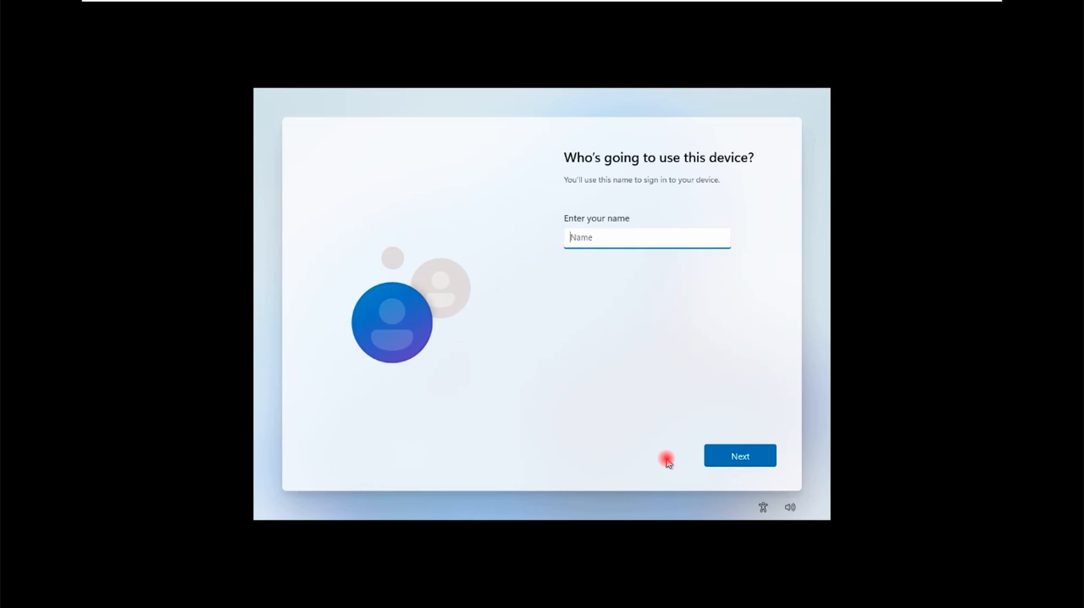
Create the local user account Admin, entering and confirming the account password.
type("Admin")
left_click(730, 455)
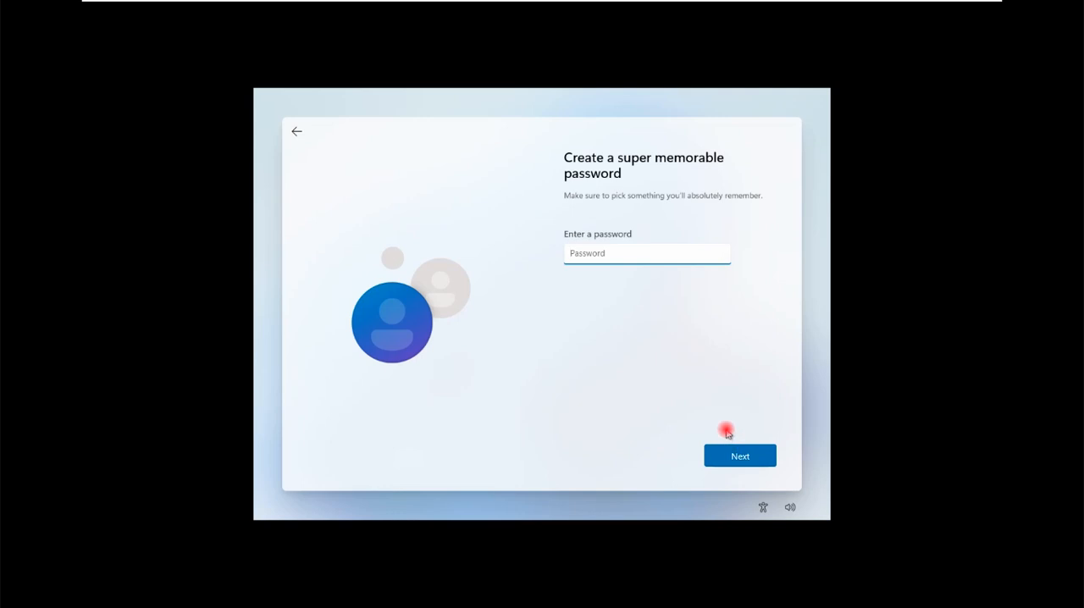
type("•••••••••••")
left_click(753, 448)
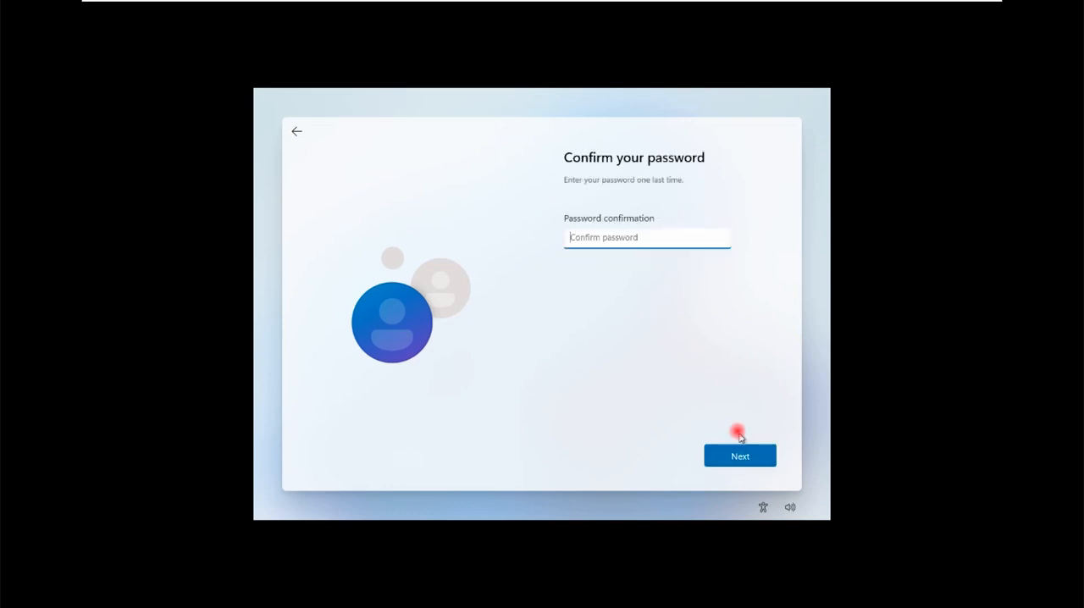
type("••")
left_click(739, 449)
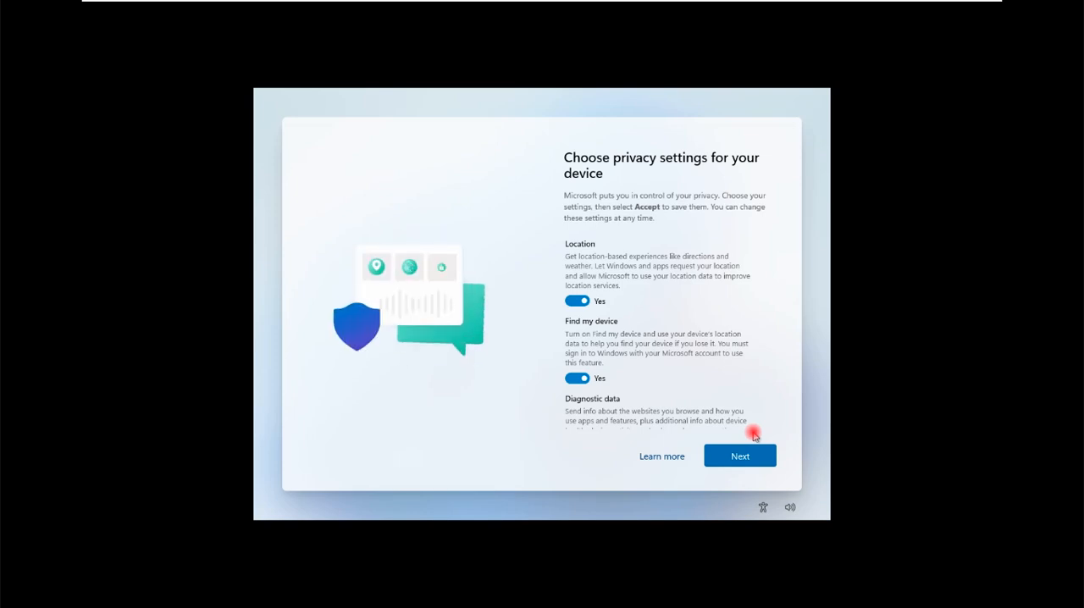
Accept all the default device privacy settings to finish Windows setup, and dismiss the Start menu on the new desktop.
left_click(753, 460)
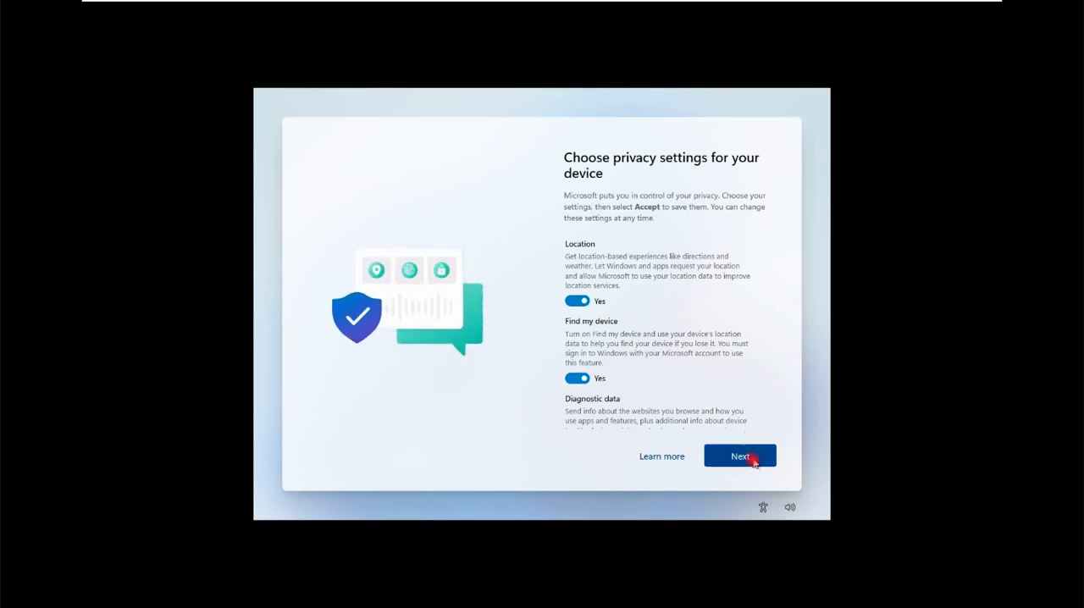
left_click(740, 456)
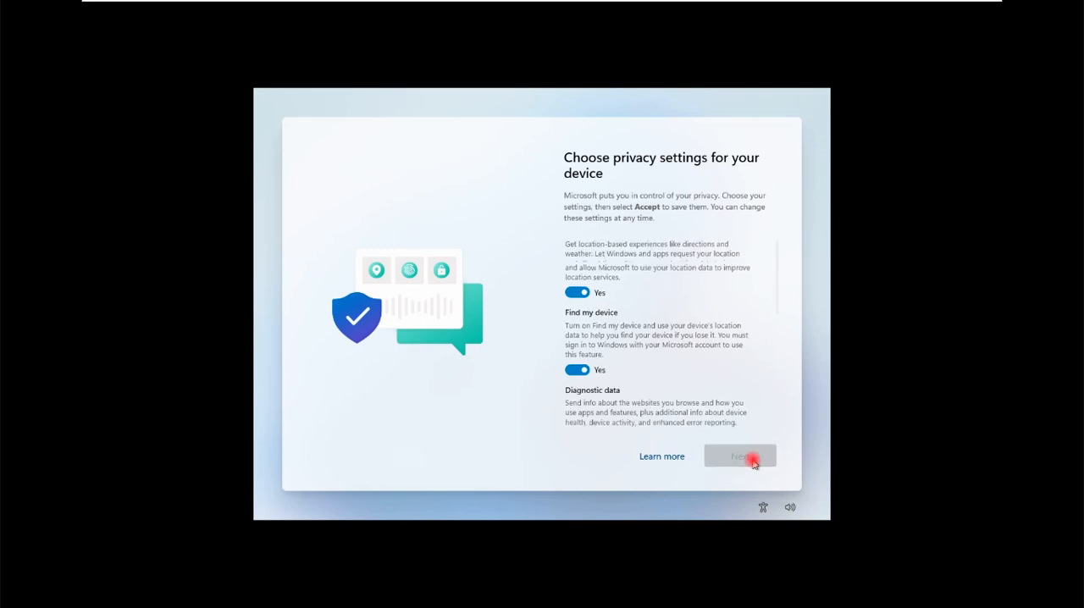
left_click(739, 456)
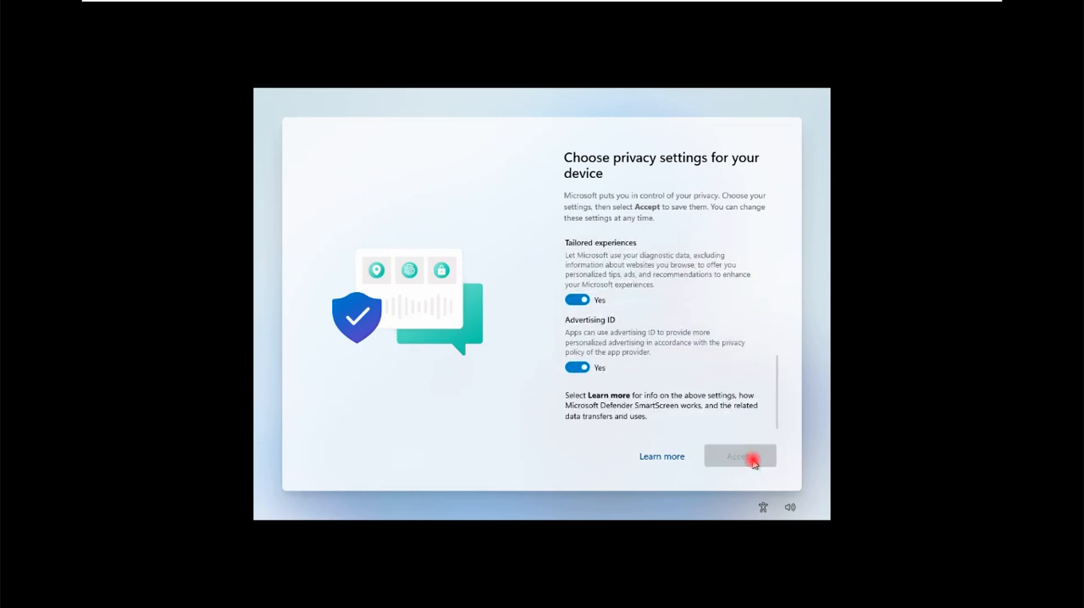
left_click(752, 458)
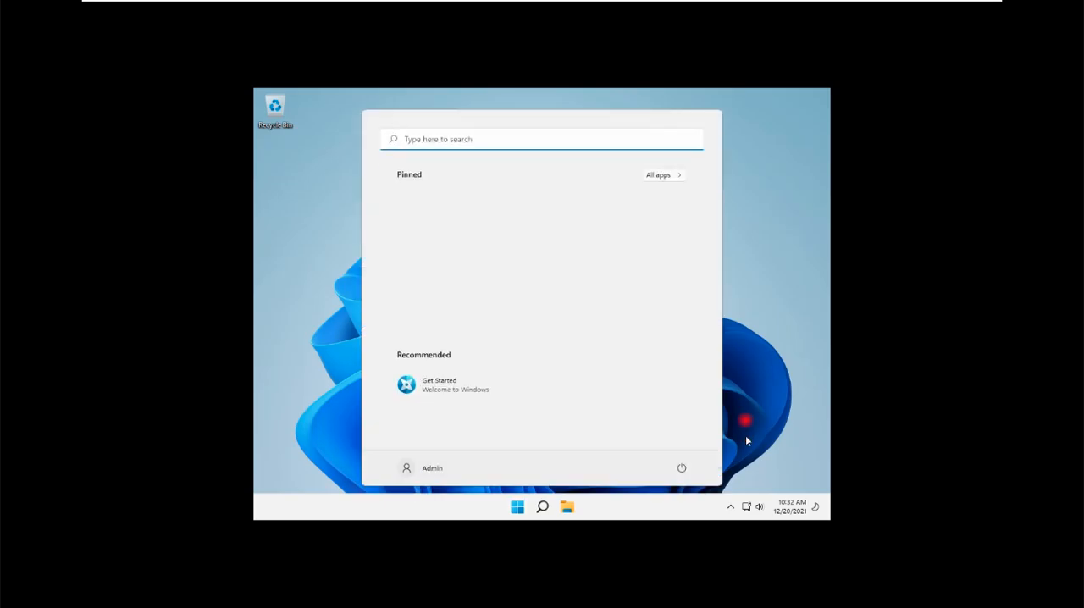
left_click(772, 310)
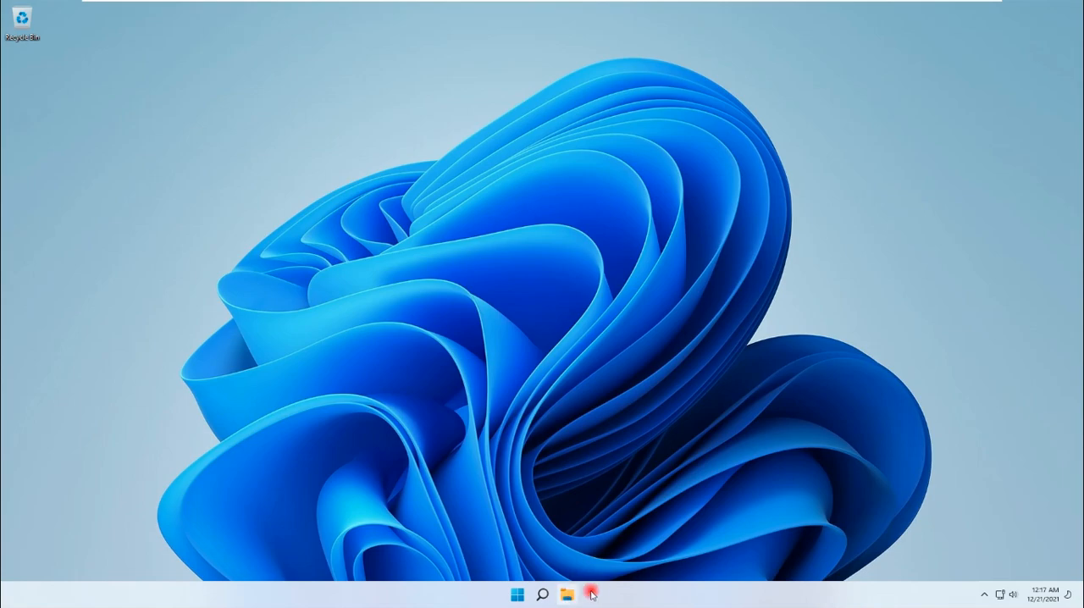
Examine the folders on Local Disk (C:) in File Explorer, then close the window.
key("super+e")
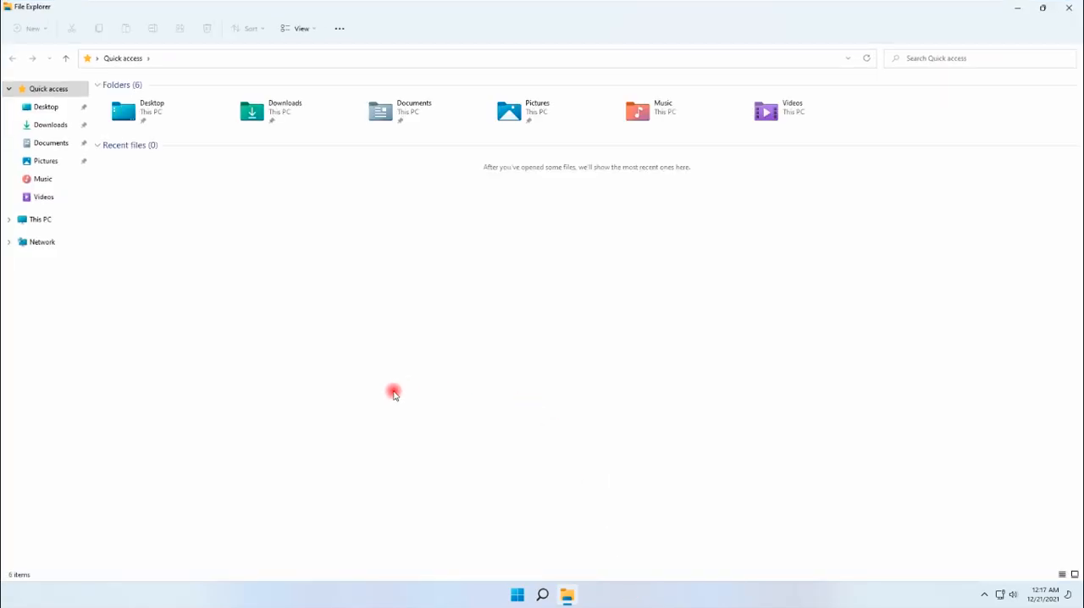
left_click(32, 220)
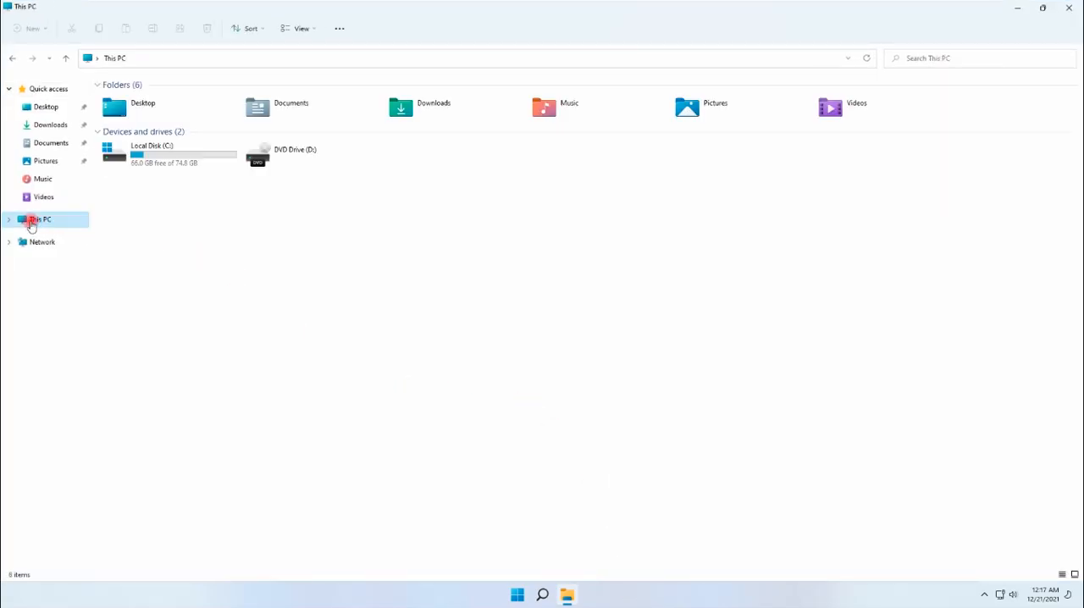
double_click(174, 155)
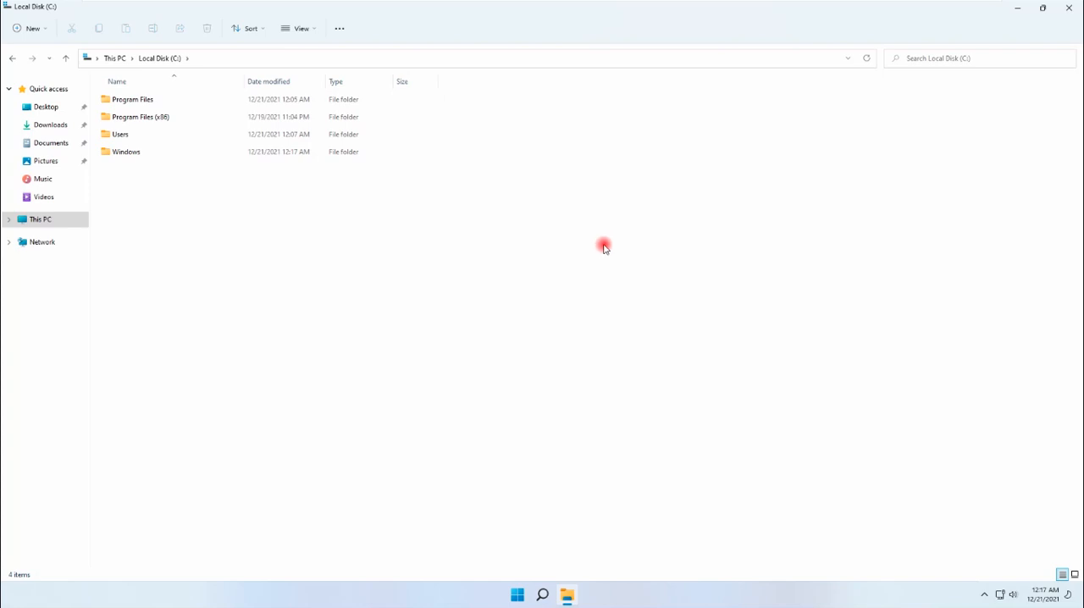
left_click(1068, 10)
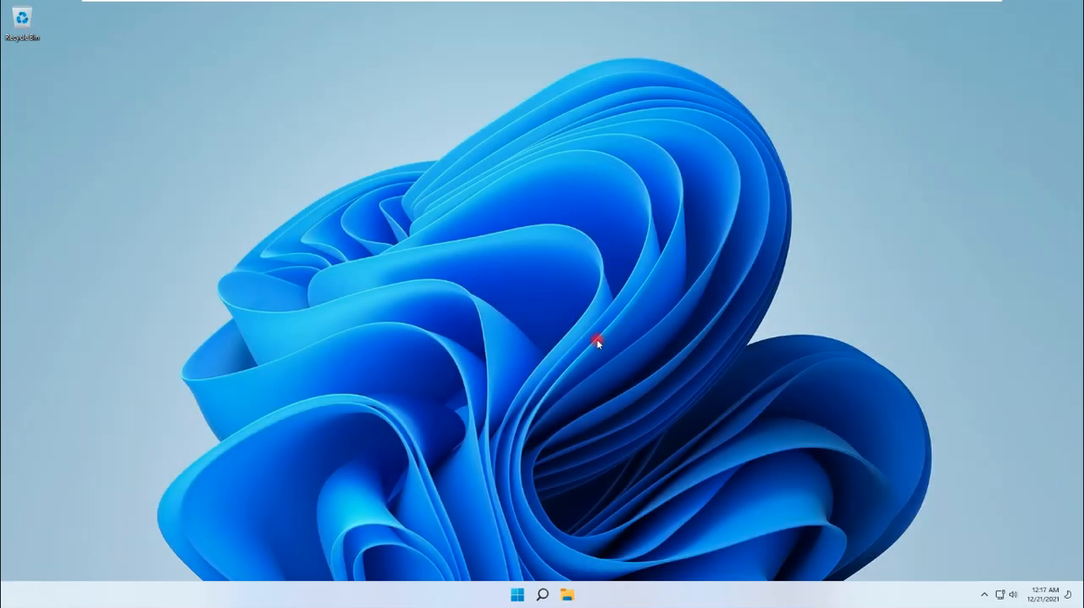
Review the complete list of installed apps, close it, and refresh the desktop.
left_click(511, 596)
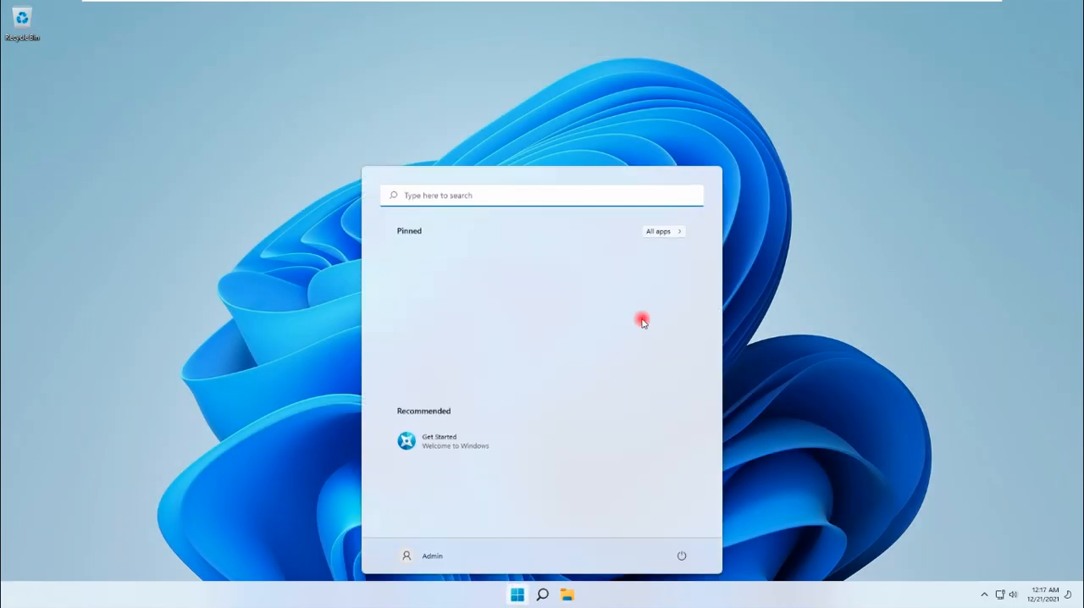
left_click(664, 232)
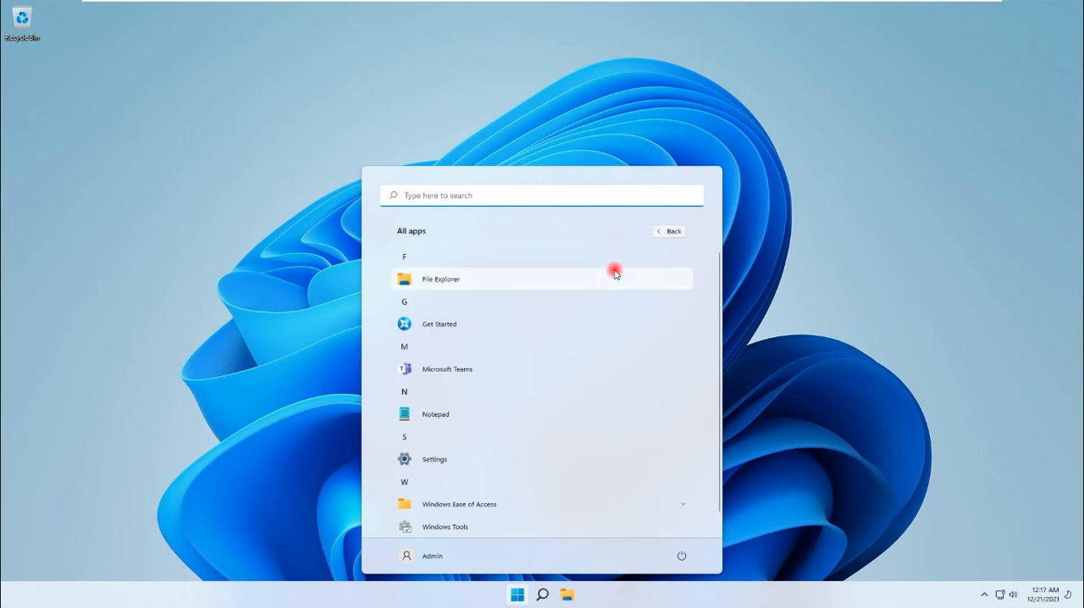
scroll(614, 271, "down", 1)
scroll(615, 271, "up", 1)
scroll(615, 271, "down", 1)
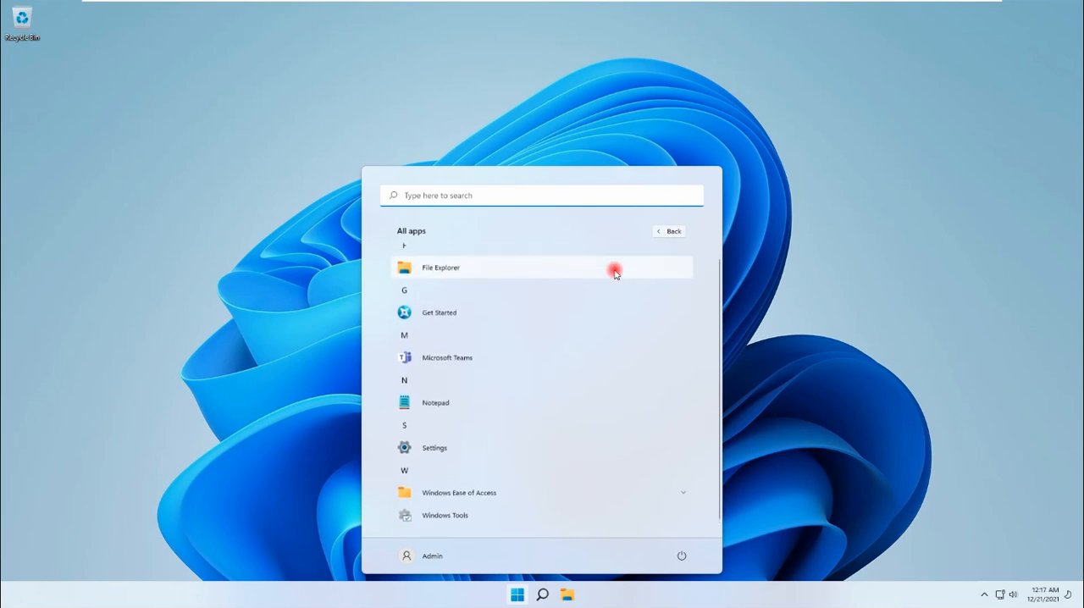
scroll(615, 271, "up", 1)
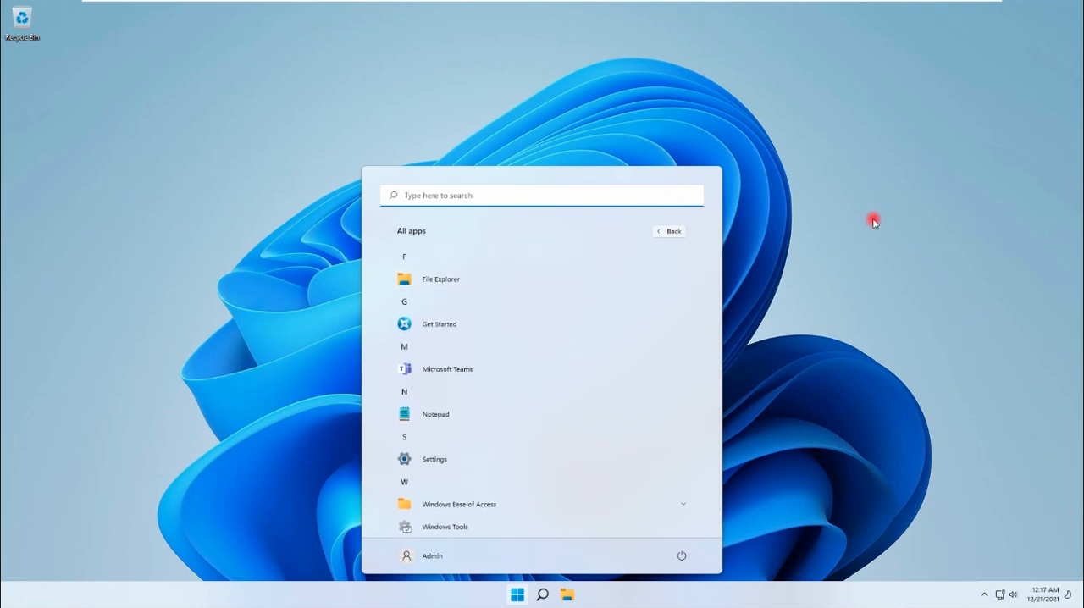
left_click(873, 219)
right_click(687, 217)
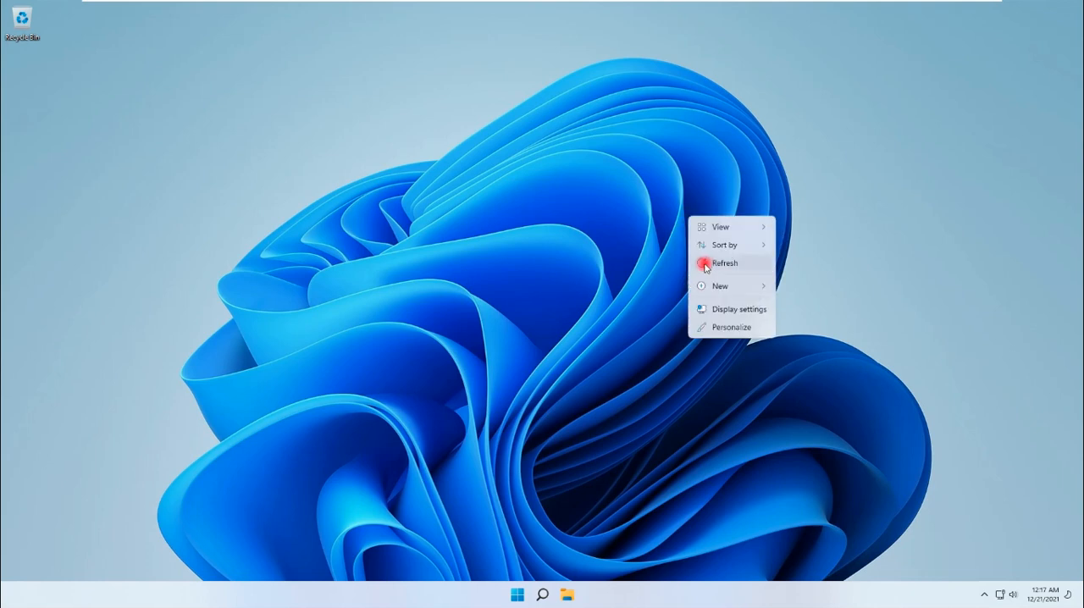
left_click(704, 261)
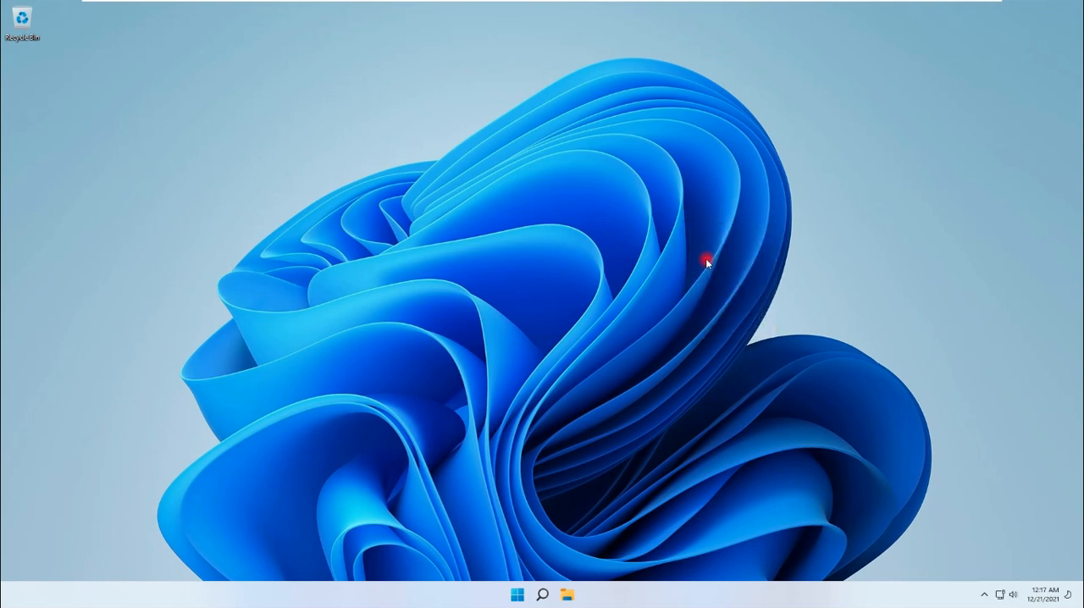
Search for cmd, run Command Prompt as administrator, and maximize its window.
left_click(516, 595)
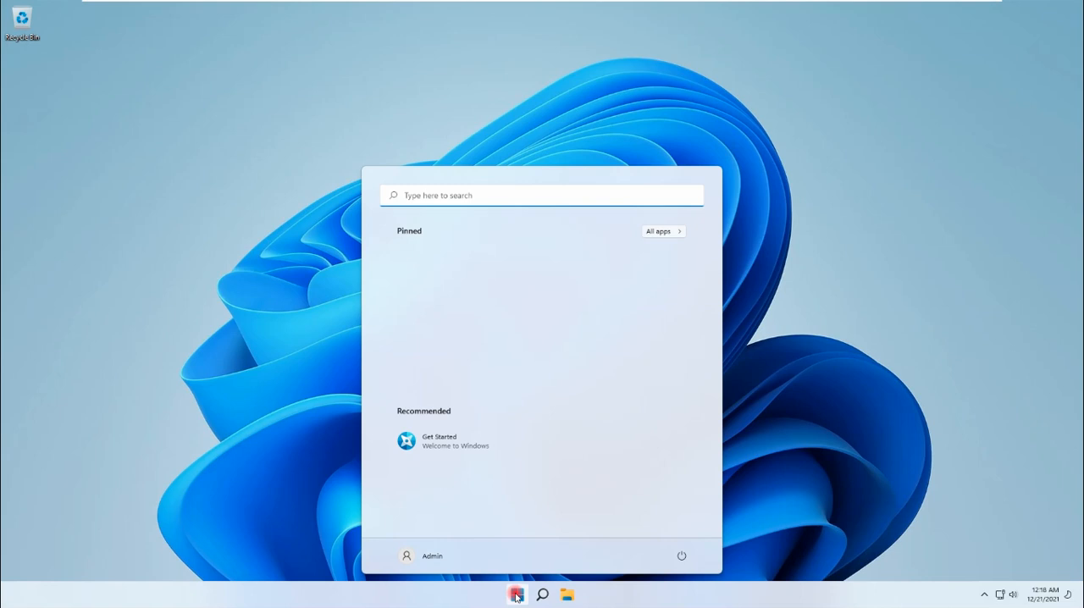
type("cm")
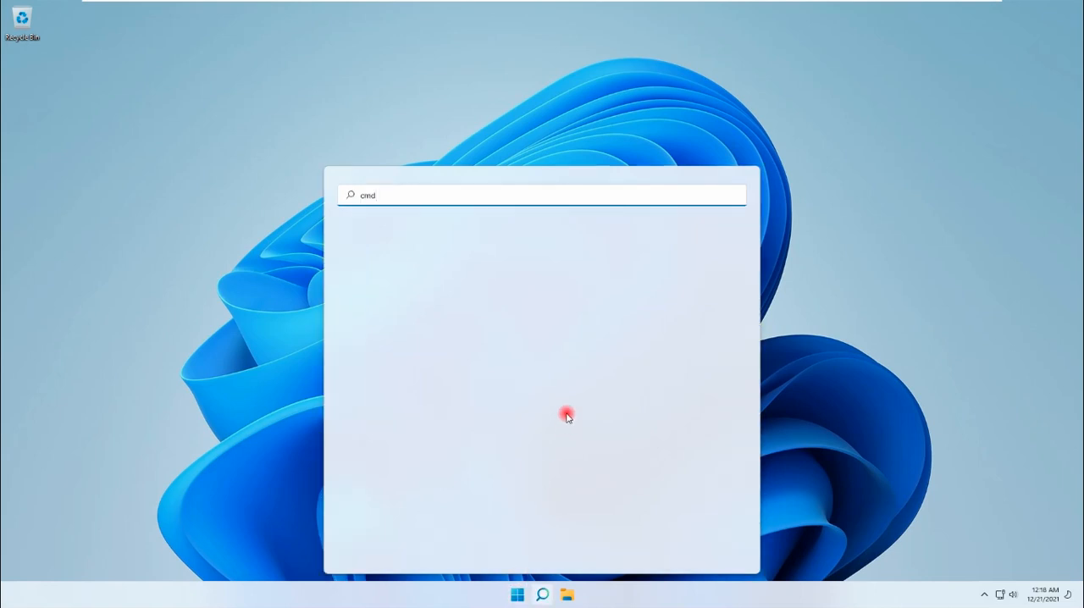
type("d")
left_click(439, 291)
right_click(439, 291)
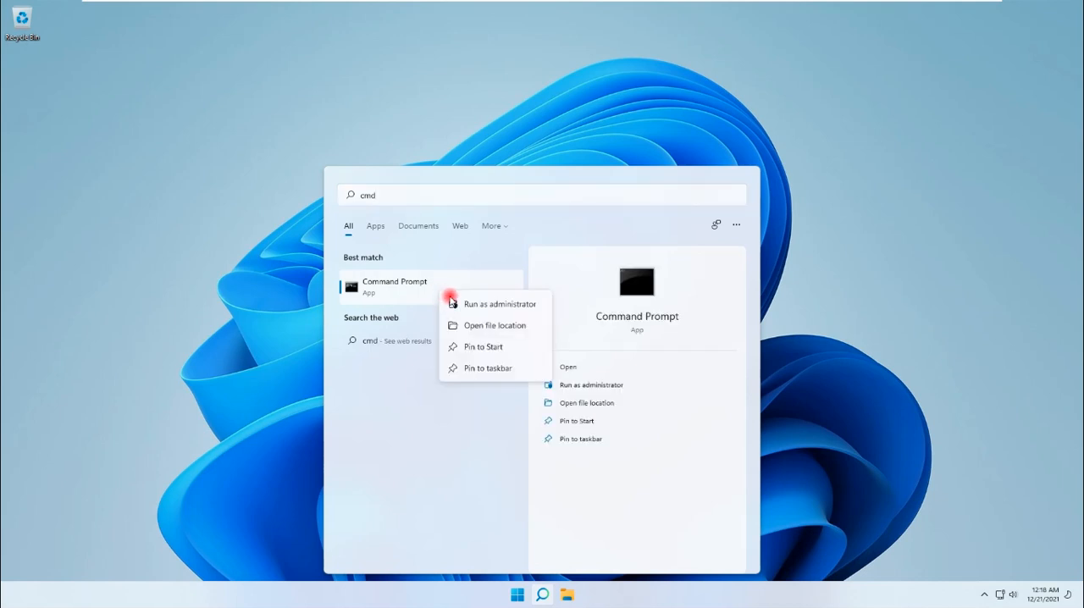
left_click(456, 305)
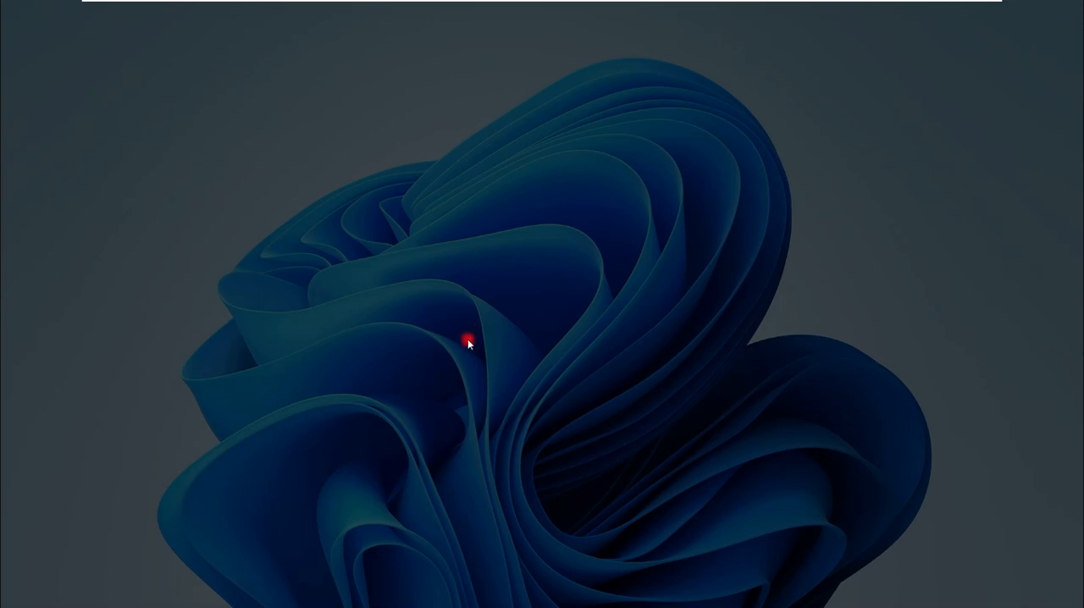
left_click(472, 378)
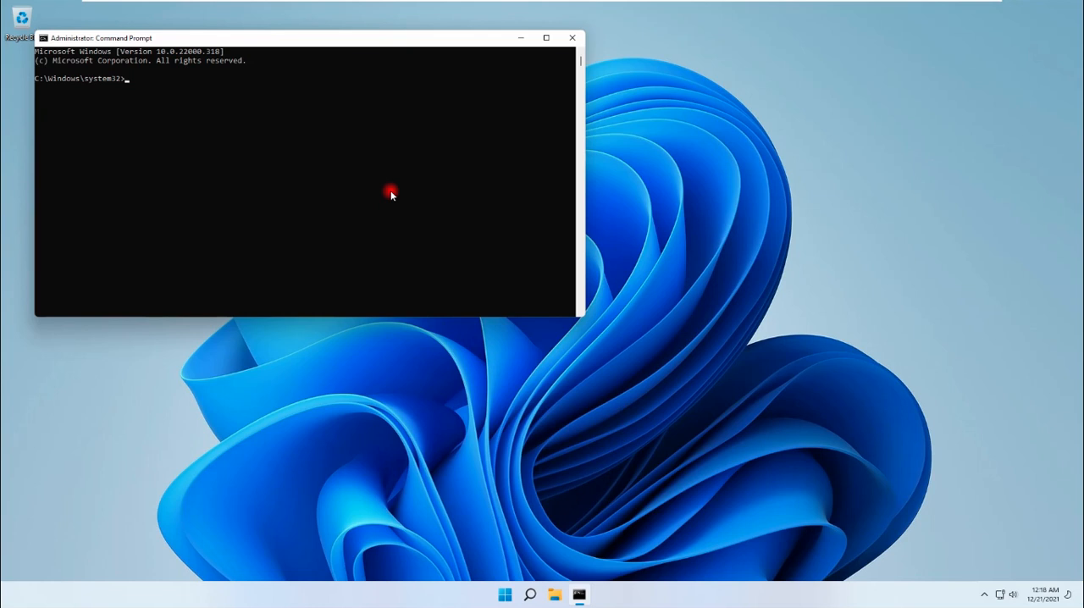
left_click(546, 37)
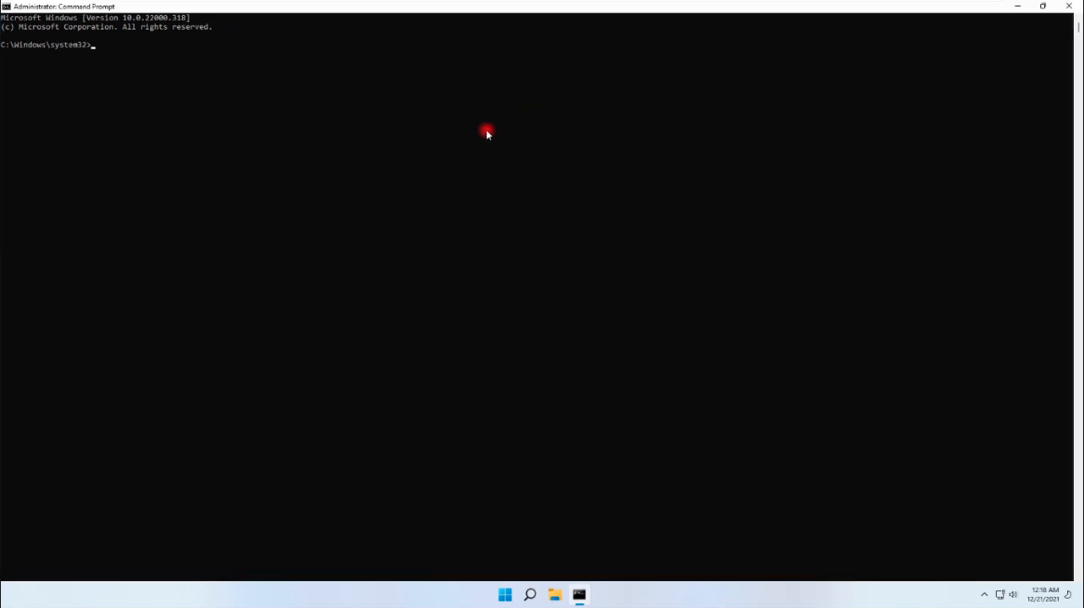
Check the integrity of the system files with sfc /verifyonly and minimize the Command Prompt window.
type("sfc /verifyonly")
key("Return")
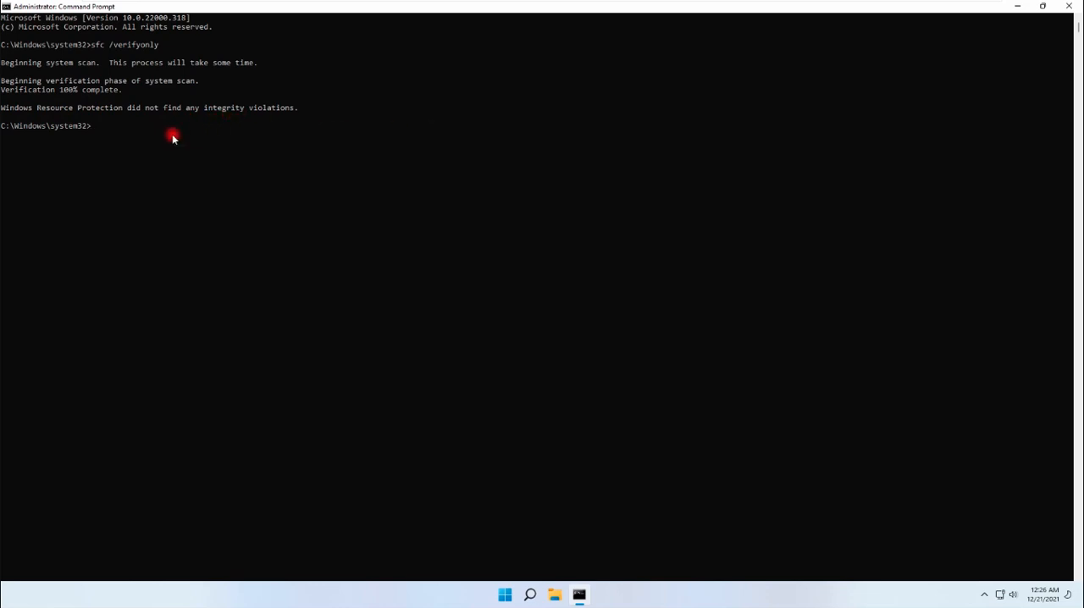
left_click(105, 128)
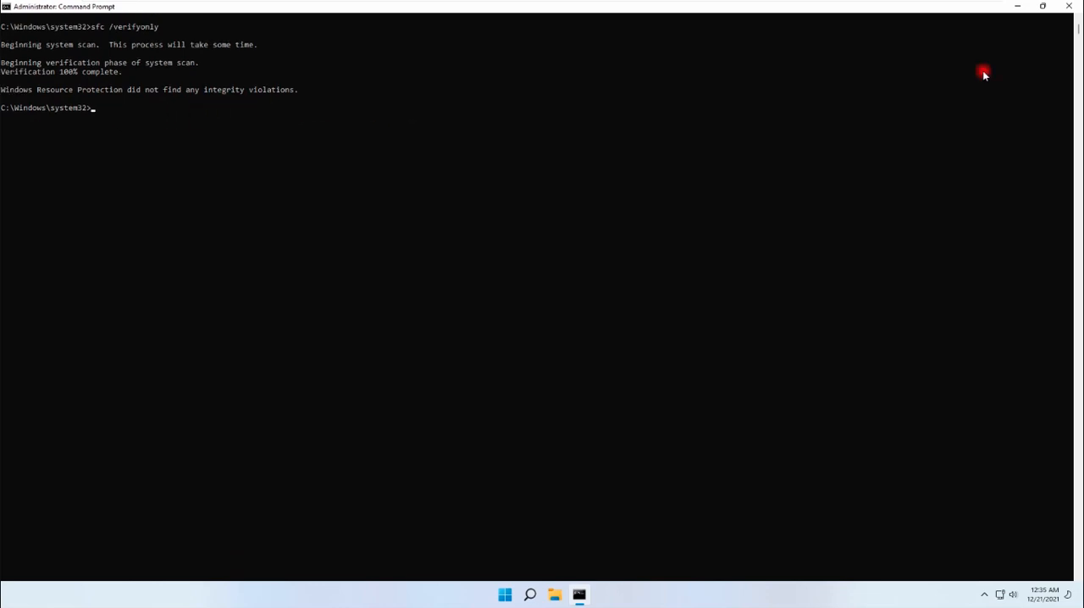
left_click(1017, 6)
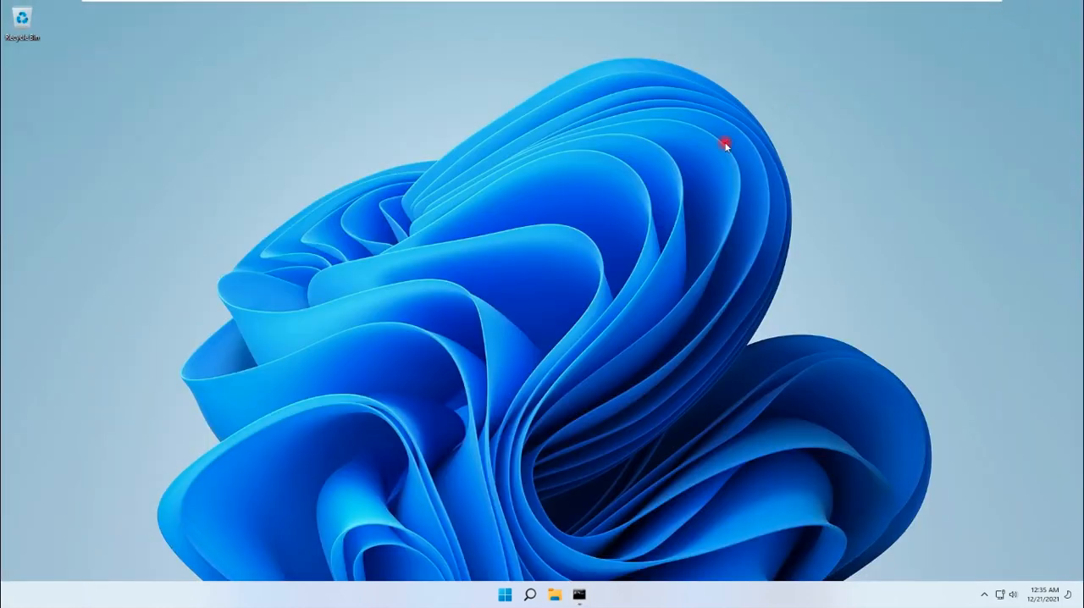